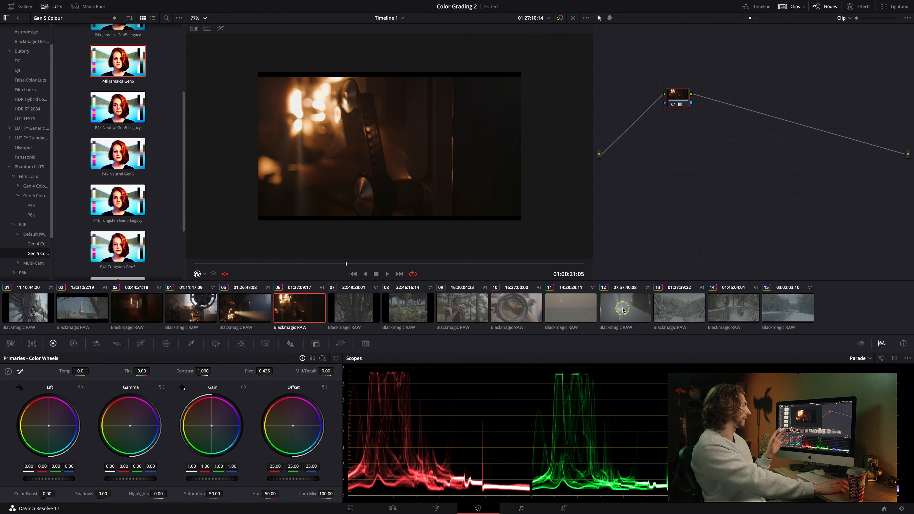
# Open clip 12 and build a chain of three serial nodes for its grade.
pyautogui.click(623, 311)
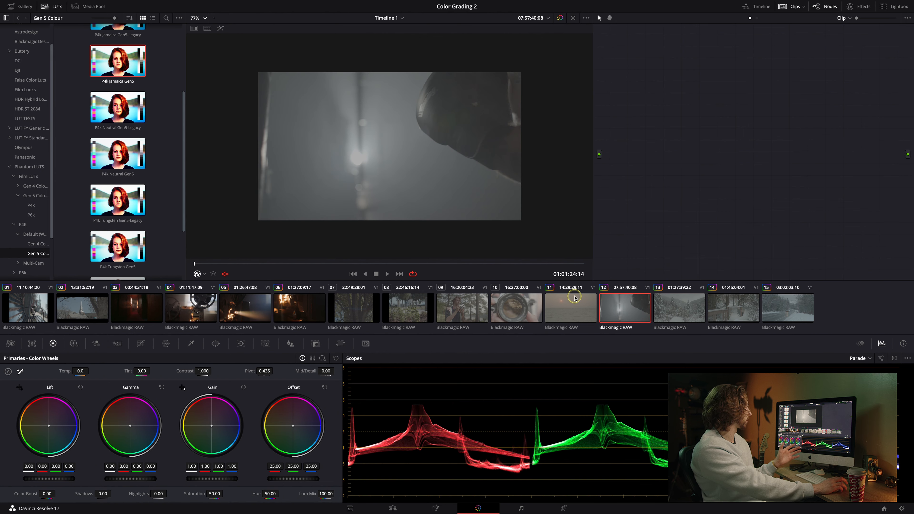
pyautogui.click(306, 264)
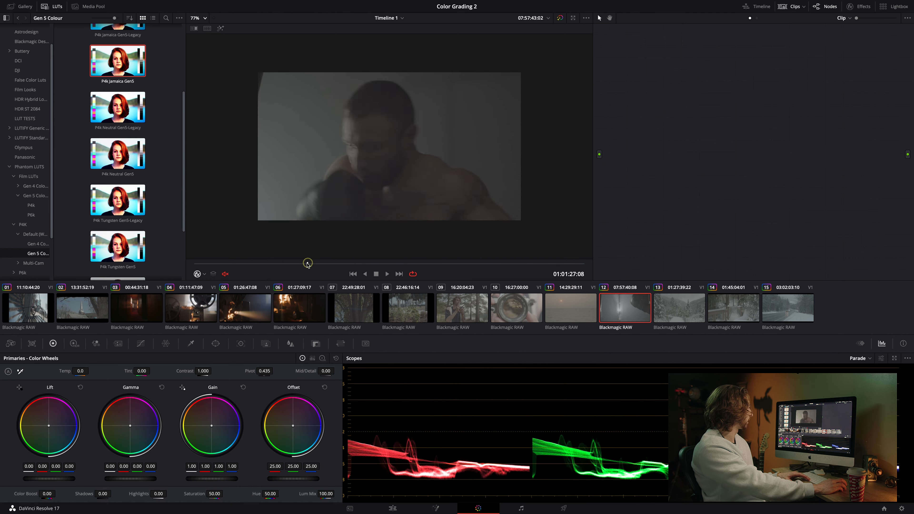
pyautogui.moveTo(308, 264); pyautogui.dragTo(550, 253)
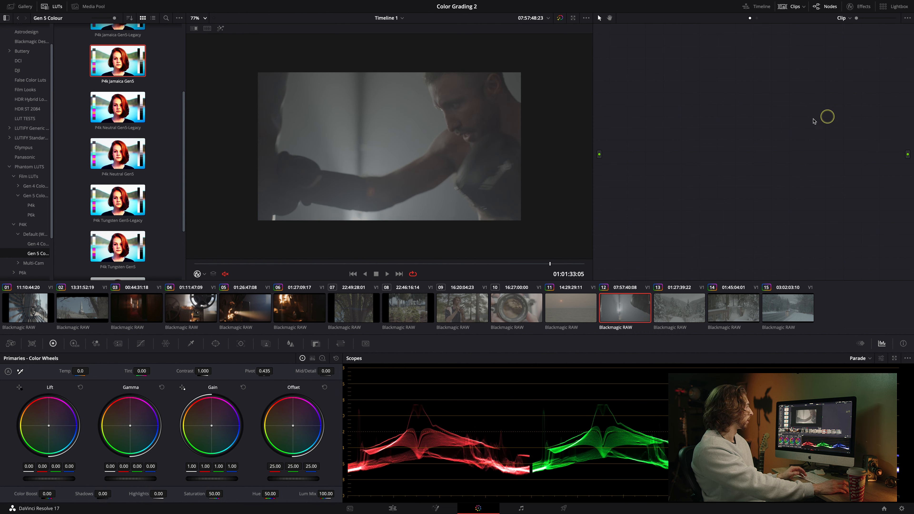
pyautogui.hotkey('alt', 's')
pyautogui.hotkey('alt', 's')
pyautogui.hotkey('alt', 's')
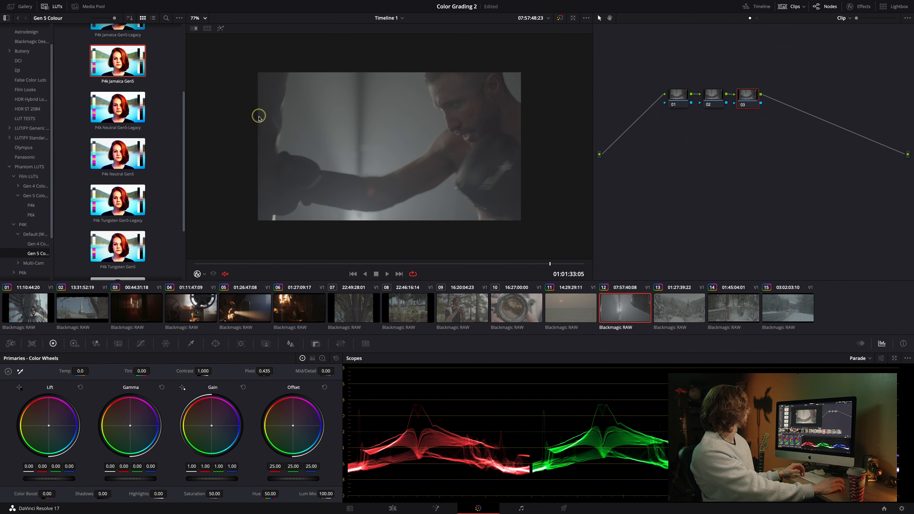
# Apply the P4k Neutral Gen5 LUT to node 03 and compare the grade on and off.
pyautogui.rightClick(144, 154)
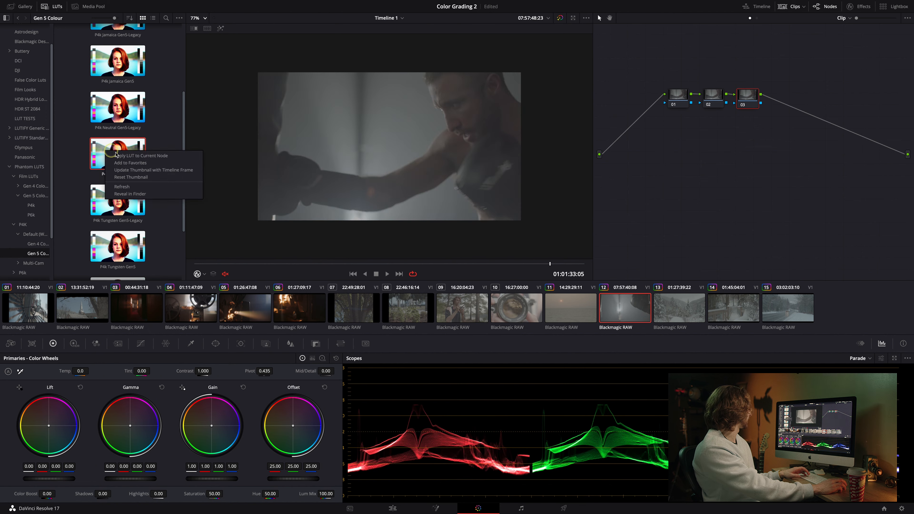
pyautogui.click(151, 157)
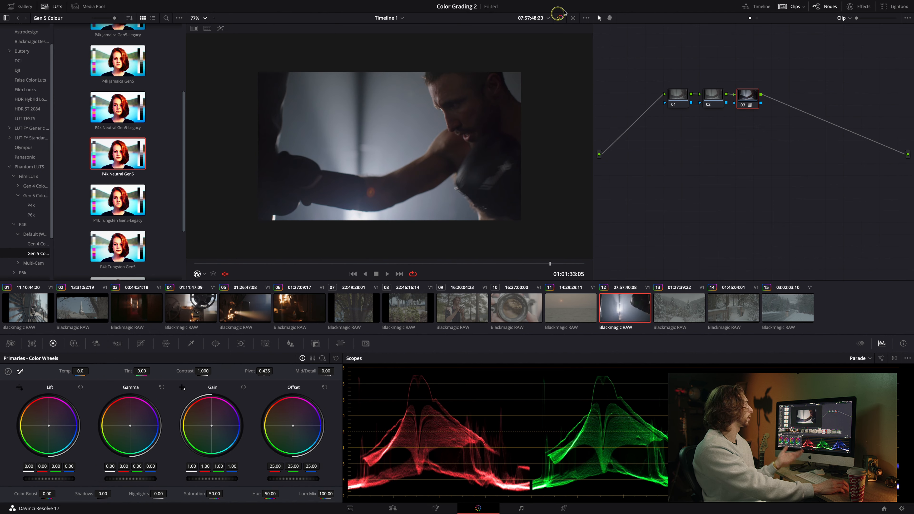
pyautogui.click(560, 19)
pyautogui.click(560, 18)
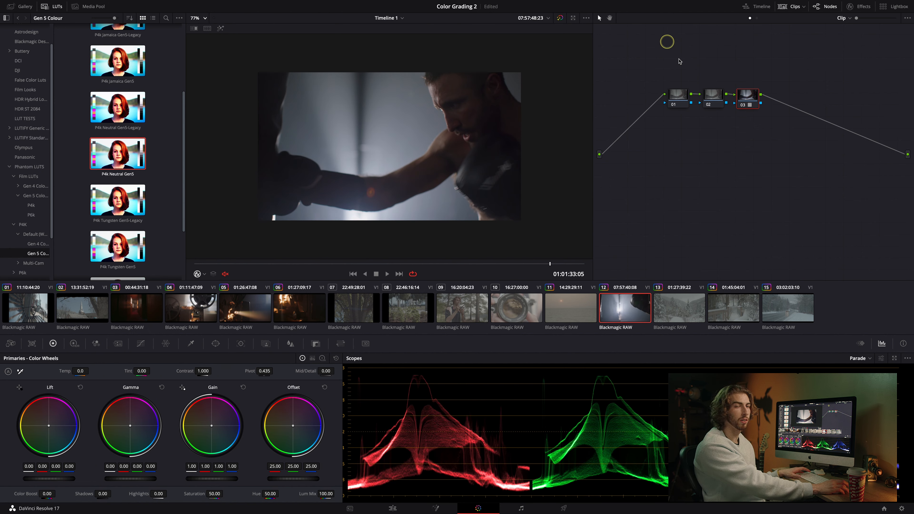
# On node 01, shift the Offset wheel toward blue to about 22.93, 25.21, 25.47.
pyautogui.click(676, 98)
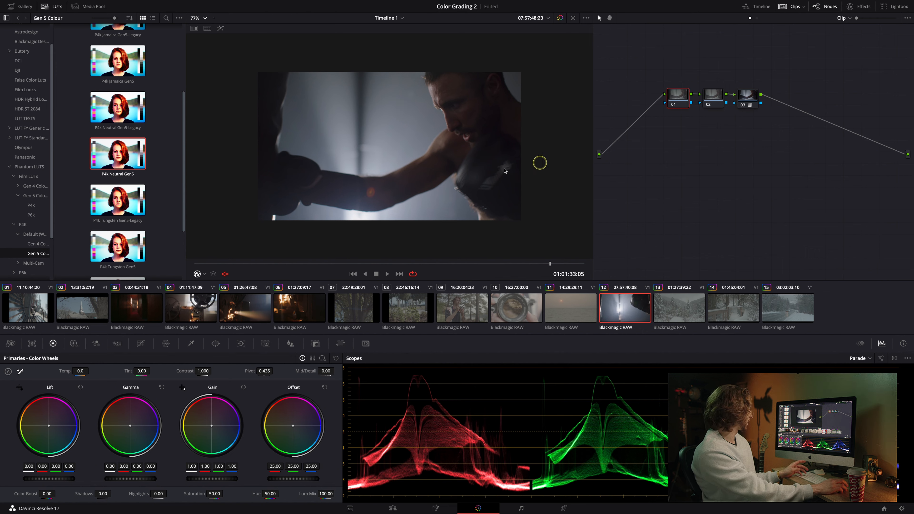
pyautogui.moveTo(297, 430); pyautogui.dragTo(300, 437)
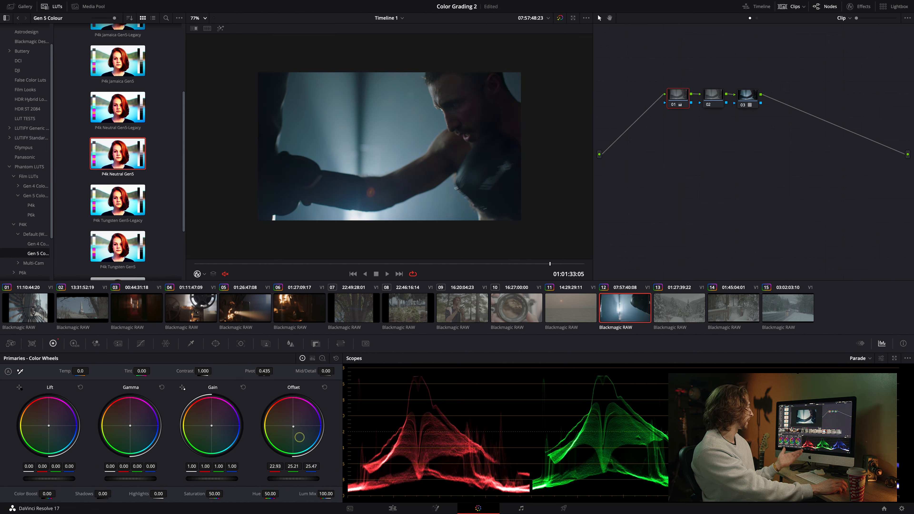
# Add two more serial nodes, 04 and 05, after the LUT node.
pyautogui.click(709, 101)
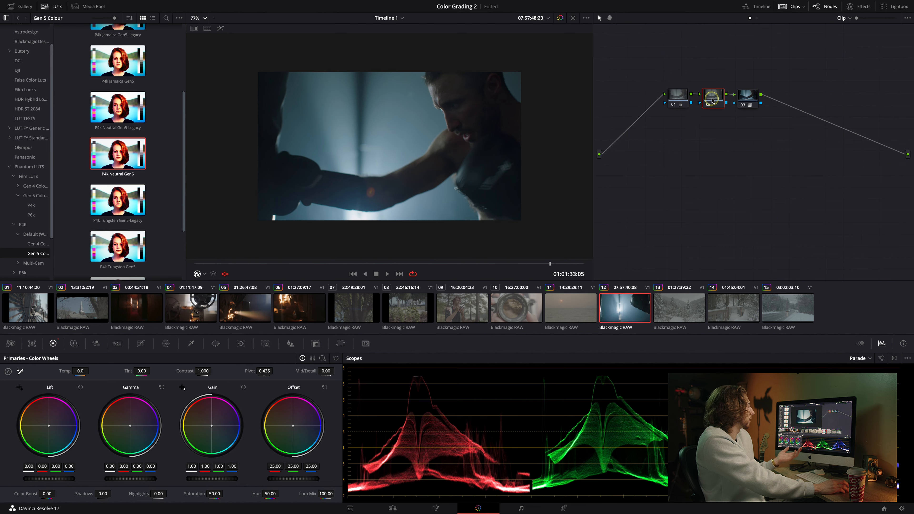
pyautogui.moveTo(256, 266); pyautogui.dragTo(446, 252)
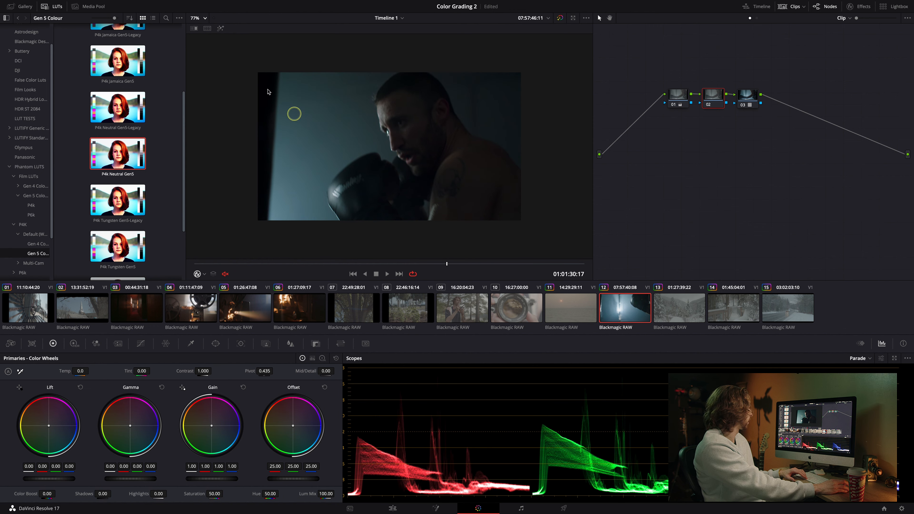
pyautogui.click(201, 18)
pyautogui.click(204, 30)
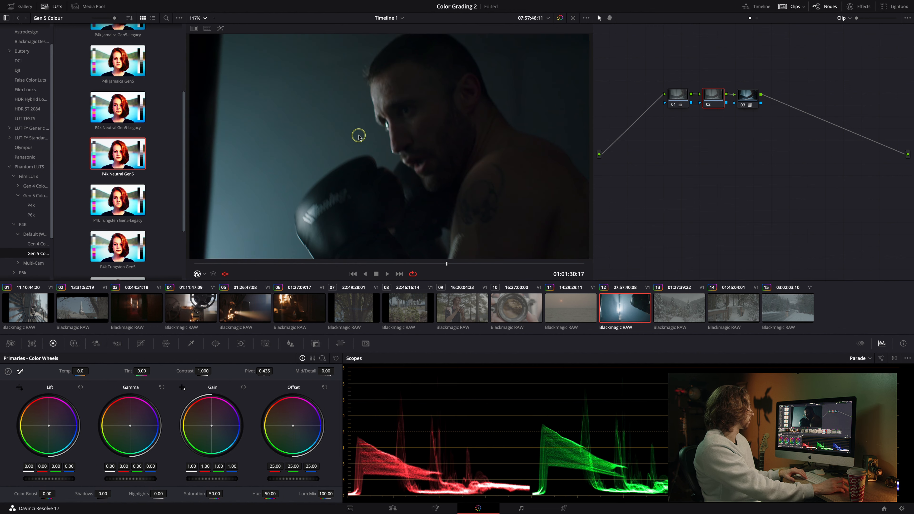
pyautogui.hotkey('alt', 's')
pyautogui.hotkey('alt', 's')
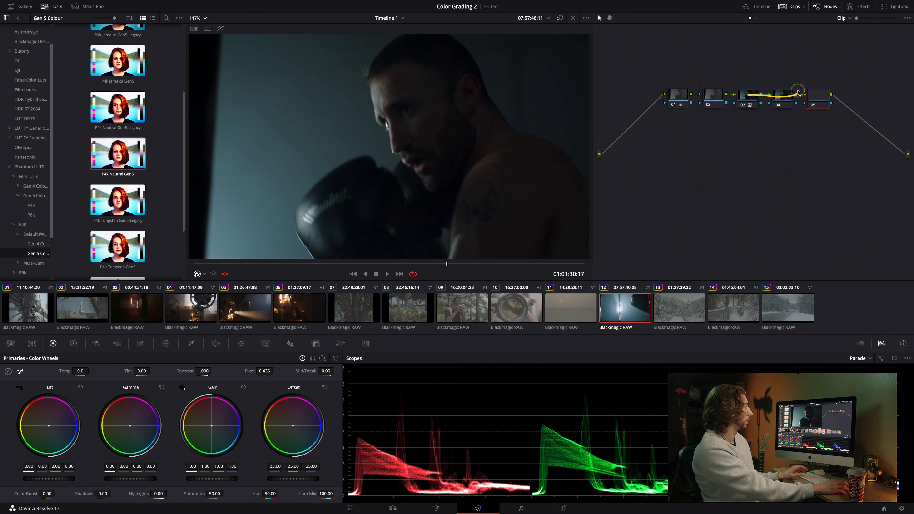
pyautogui.press('space')
pyautogui.press('space')
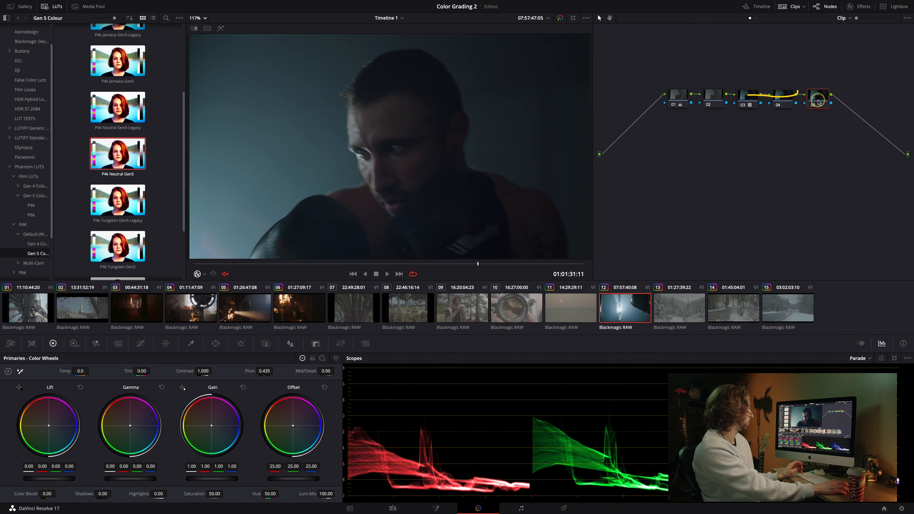
pyautogui.moveTo(478, 264); pyautogui.dragTo(452, 264)
# On node 02, set Lift to -0.02, Gamma to 0.01 and Gain to 1.05.
pyautogui.click(709, 101)
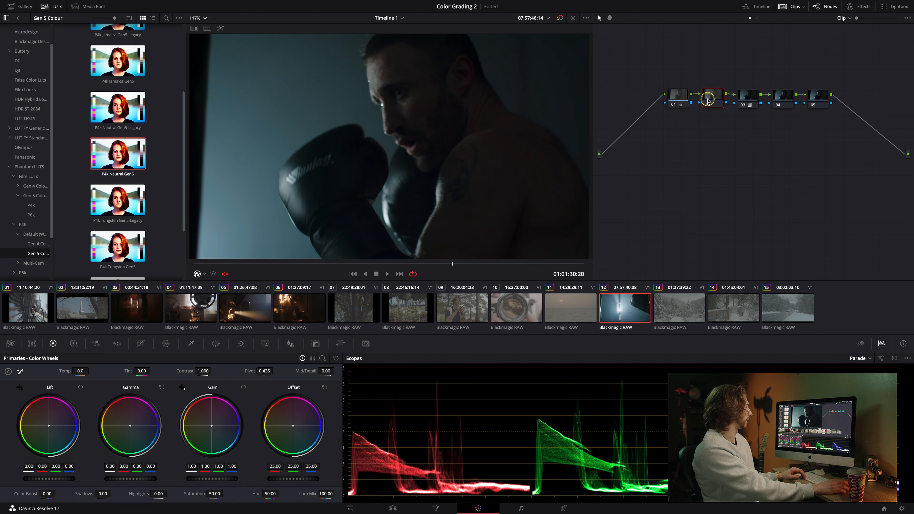
pyautogui.click(207, 413)
pyautogui.moveTo(42, 479); pyautogui.dragTo(36, 479)
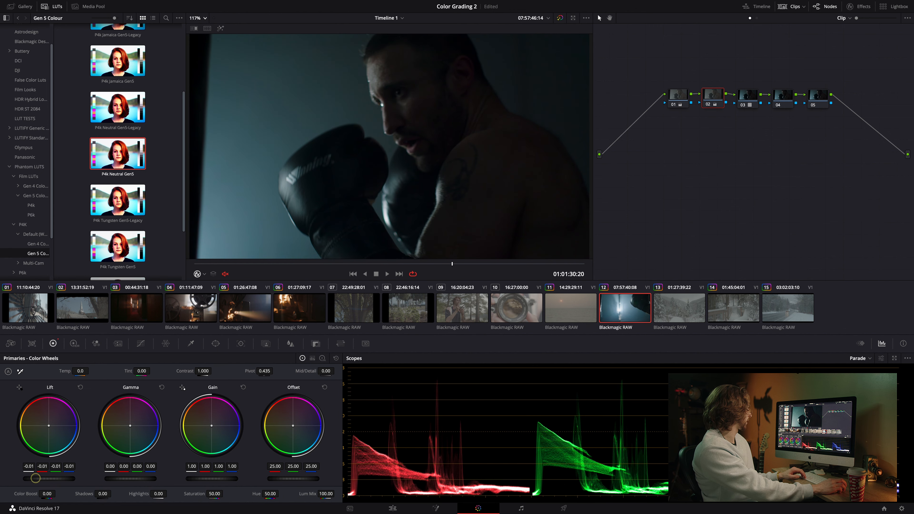
pyautogui.moveTo(119, 478); pyautogui.dragTo(121, 478)
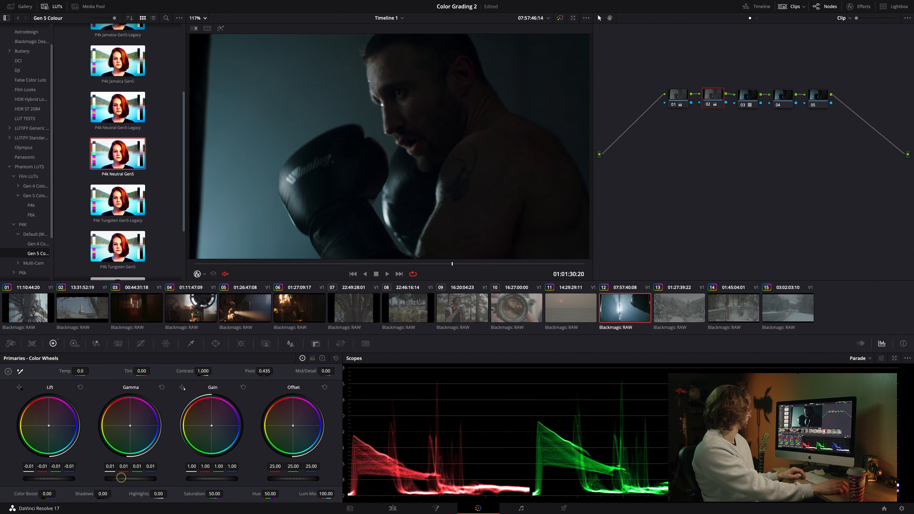
pyautogui.click(217, 496)
pyautogui.moveTo(207, 479); pyautogui.dragTo(221, 477)
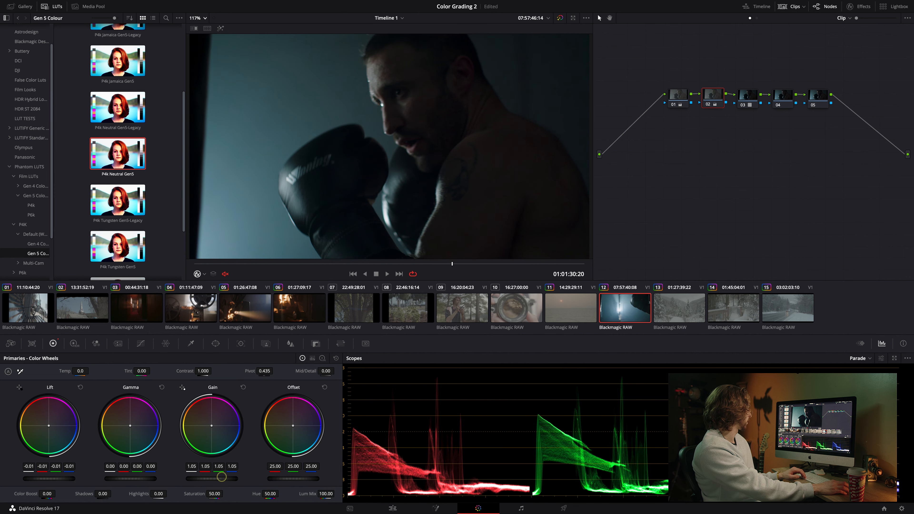
pyautogui.moveTo(47, 478); pyautogui.dragTo(31, 479)
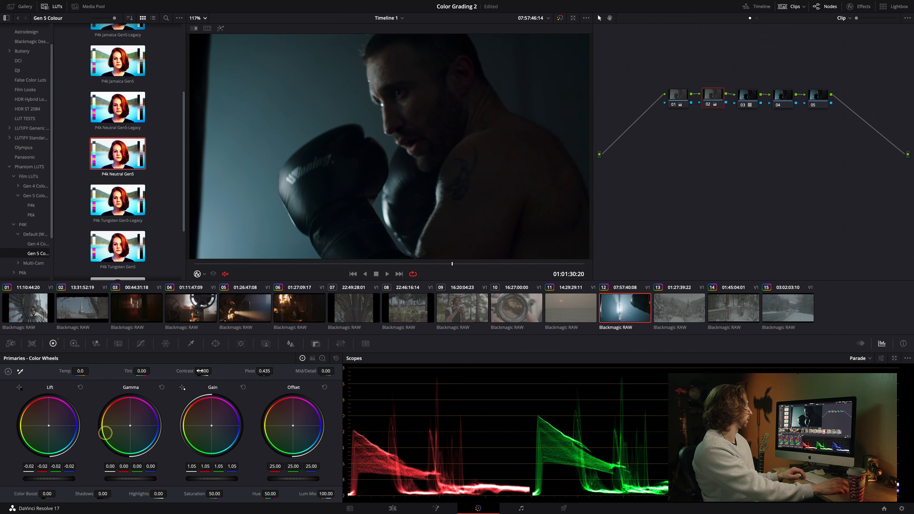
# Apply the Dehancer Pro 5.0.0 effect to node 04.
pyautogui.moveTo(402, 263); pyautogui.dragTo(466, 262)
pyautogui.scroll(-3, 441, 212)
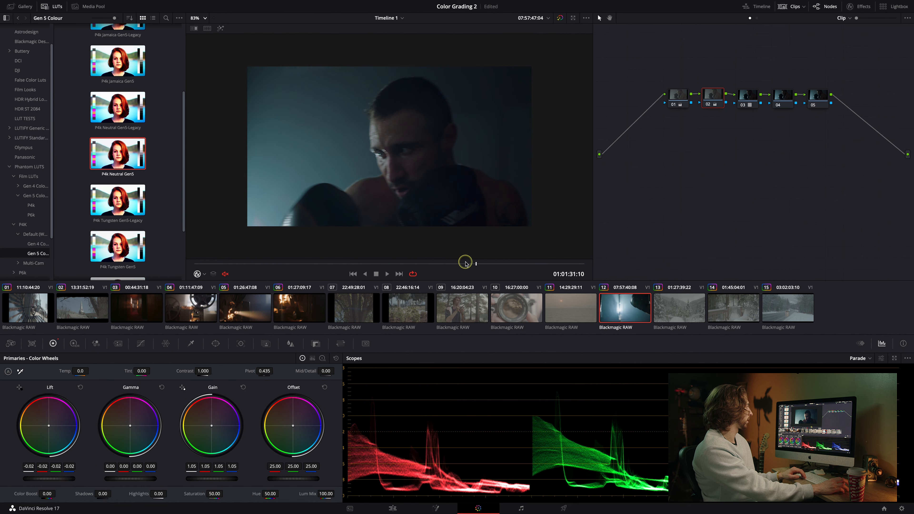
pyautogui.click(818, 100)
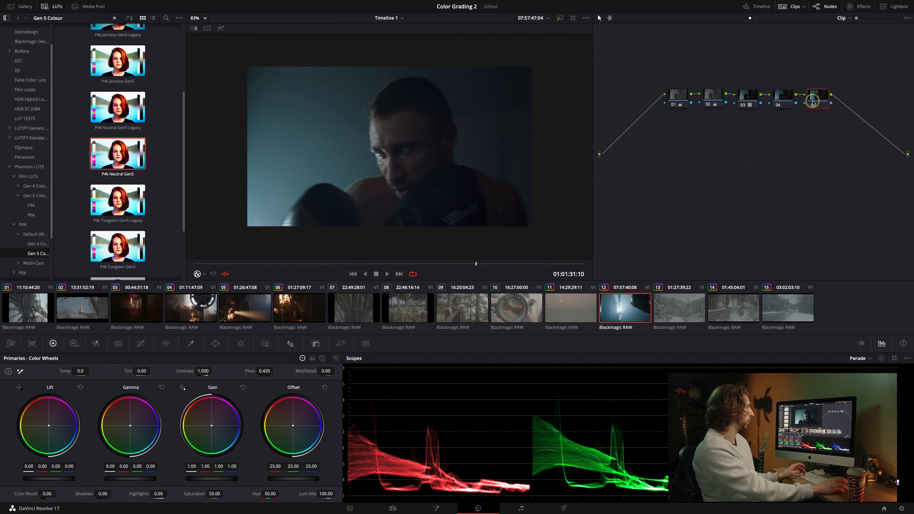
pyautogui.click(858, 6)
pyautogui.moveTo(818, 62); pyautogui.dragTo(754, 96)
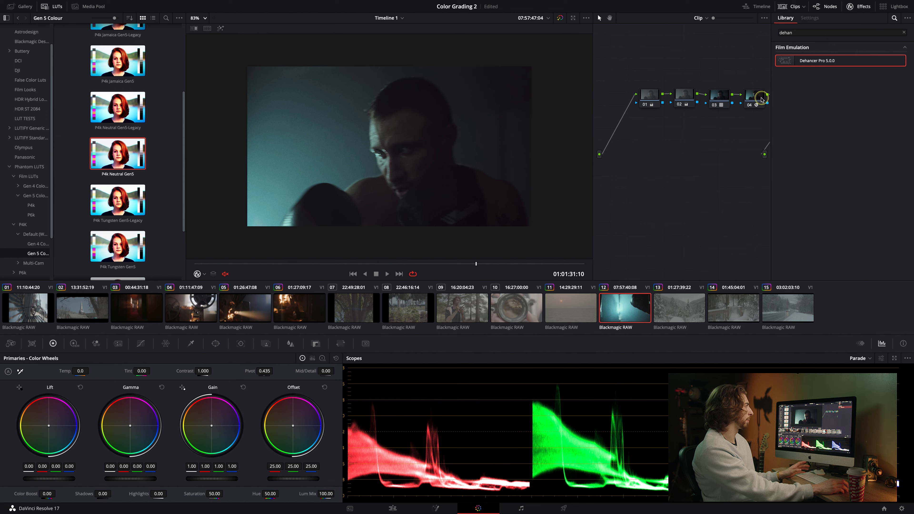
# Disable the Print module in the Dehancer settings.
pyautogui.click(824, 87)
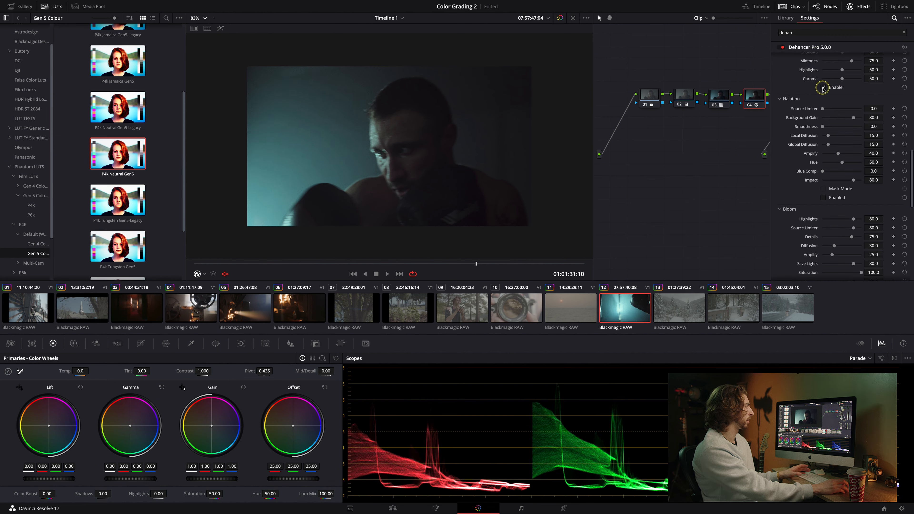
pyautogui.scroll(3, 804, 89)
pyautogui.scroll(10, 804, 89)
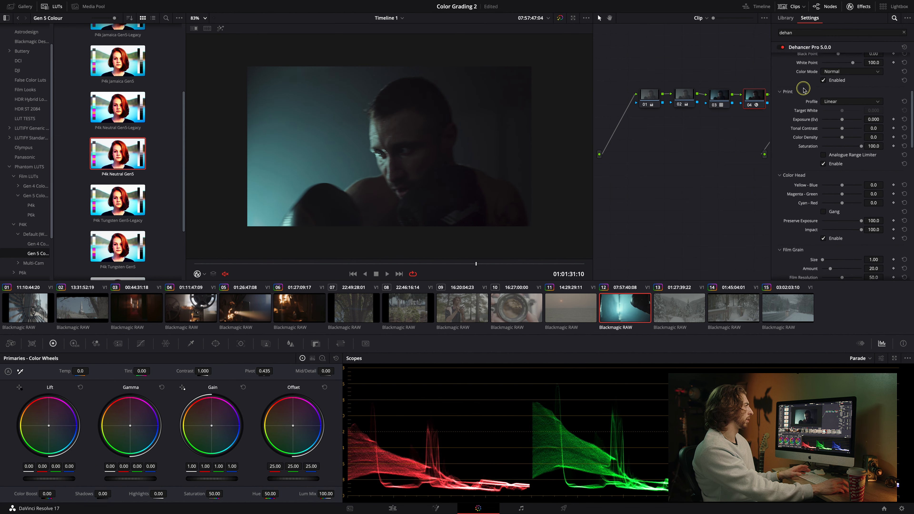
pyautogui.click(824, 163)
pyautogui.click(824, 163)
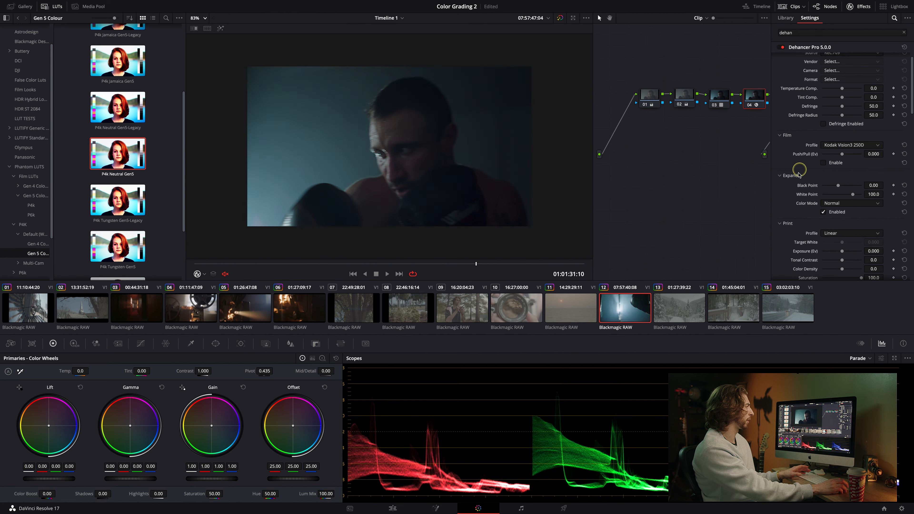
pyautogui.scroll(-1, 826, 216)
pyautogui.scroll(-4, 825, 217)
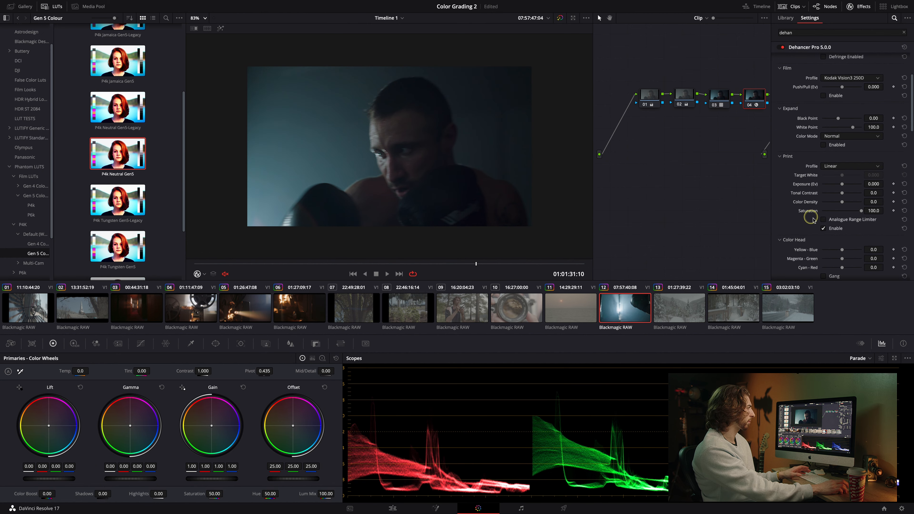
pyautogui.click(824, 228)
# Review Dehancer's Film Grain and Halation settings while scrubbing through the clip.
pyautogui.scroll(-10, 803, 218)
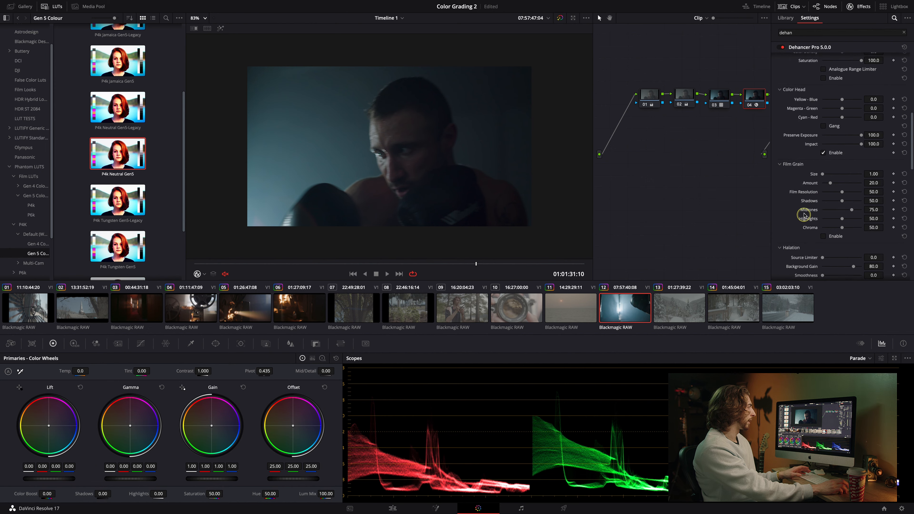
pyautogui.scroll(-1, 819, 244)
pyautogui.scroll(-6, 818, 243)
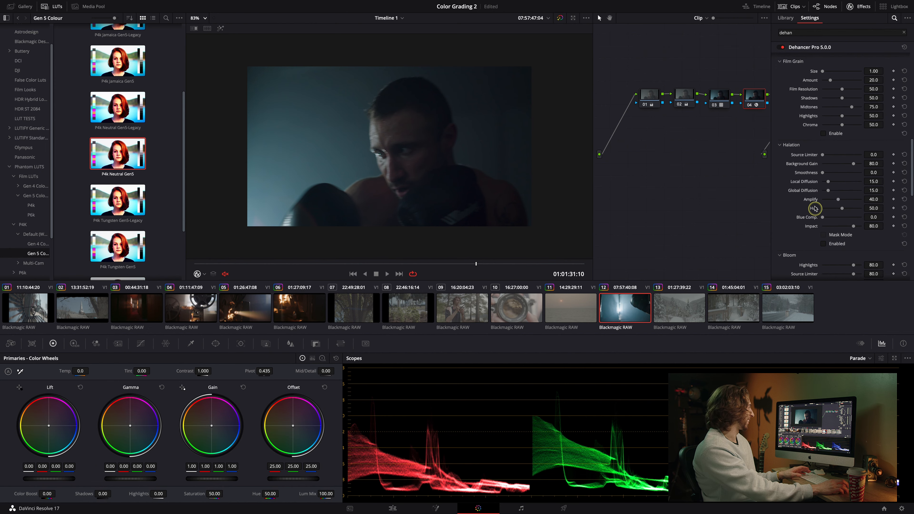
pyautogui.moveTo(487, 266); pyautogui.dragTo(515, 264)
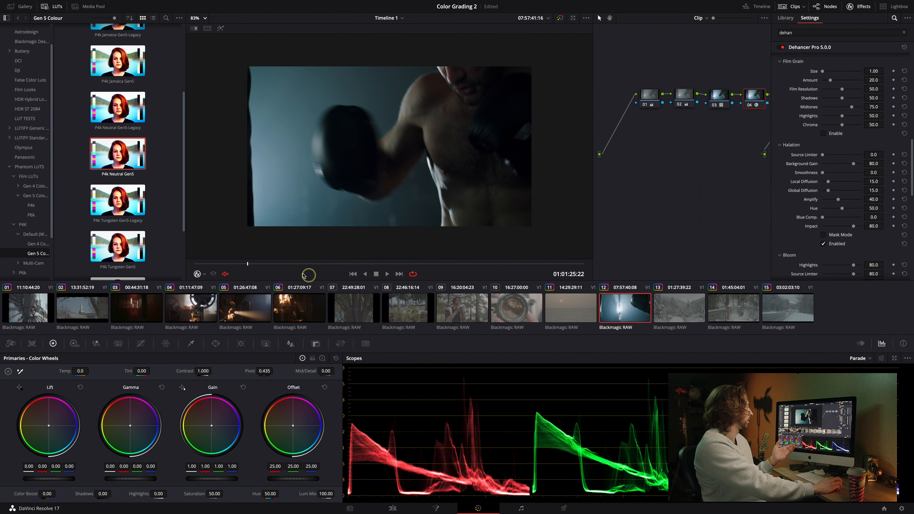
pyautogui.moveTo(271, 264); pyautogui.dragTo(282, 264)
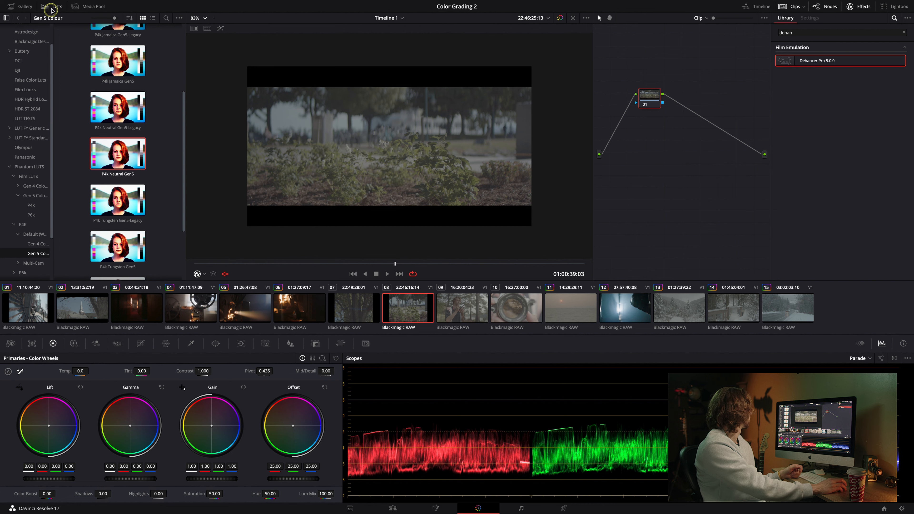
# On clip 08, add two serial nodes after node 01 and apply Dehancer Pro 5.0.0 to node 03.
pyautogui.click(52, 9)
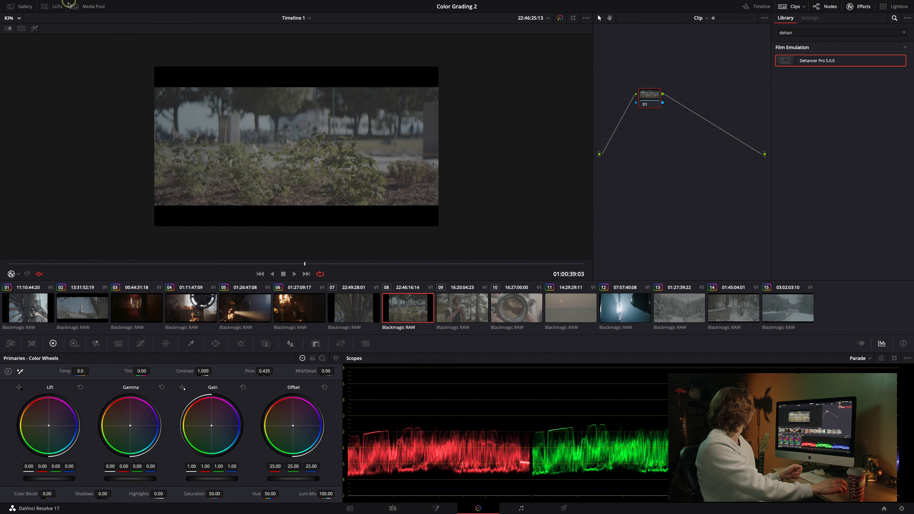
pyautogui.click(16, 19)
pyautogui.click(13, 28)
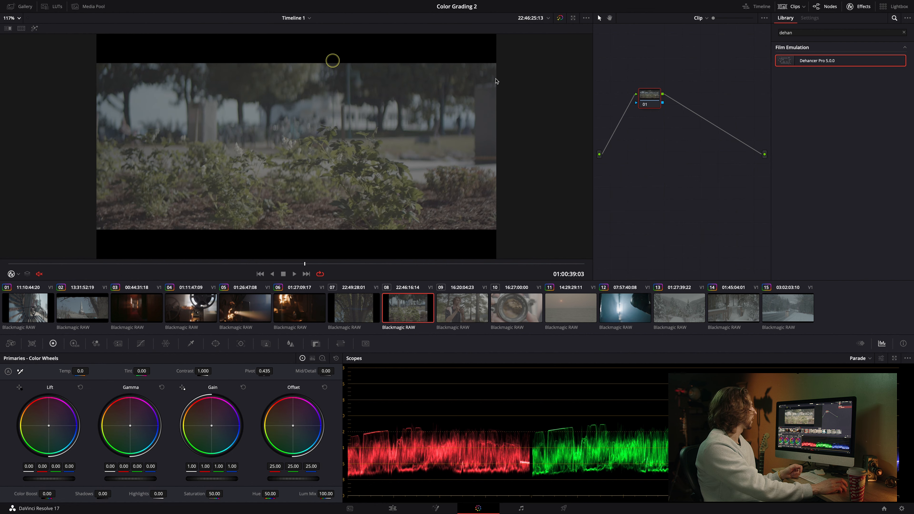
pyautogui.moveTo(650, 97); pyautogui.dragTo(653, 114)
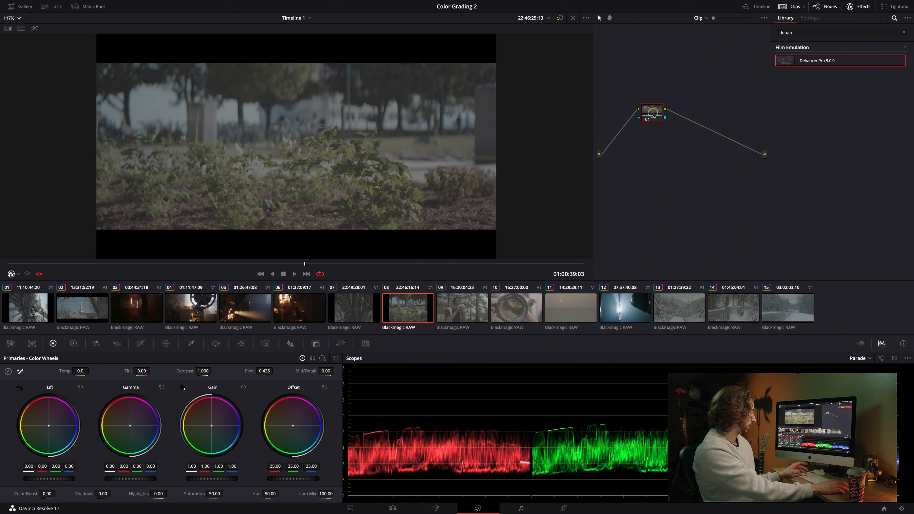
pyautogui.hotkey('alt', 's')
pyautogui.hotkey('alt', 's')
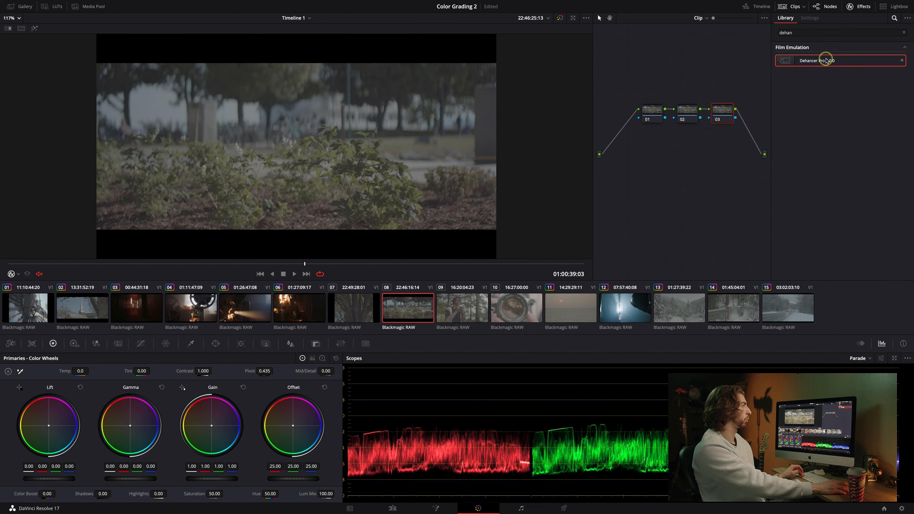
pyautogui.moveTo(826, 60); pyautogui.dragTo(723, 110)
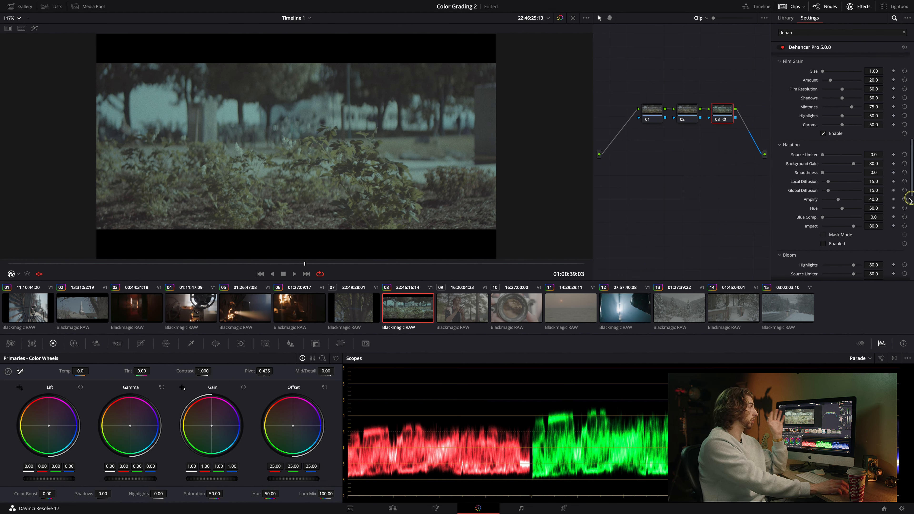
# Set Dehancer's input to Choose Camera with Blackmagic Design, Pocket Cinema Camera 6K and Film Gen5 ISO 400.
pyautogui.scroll(10, 828, 151)
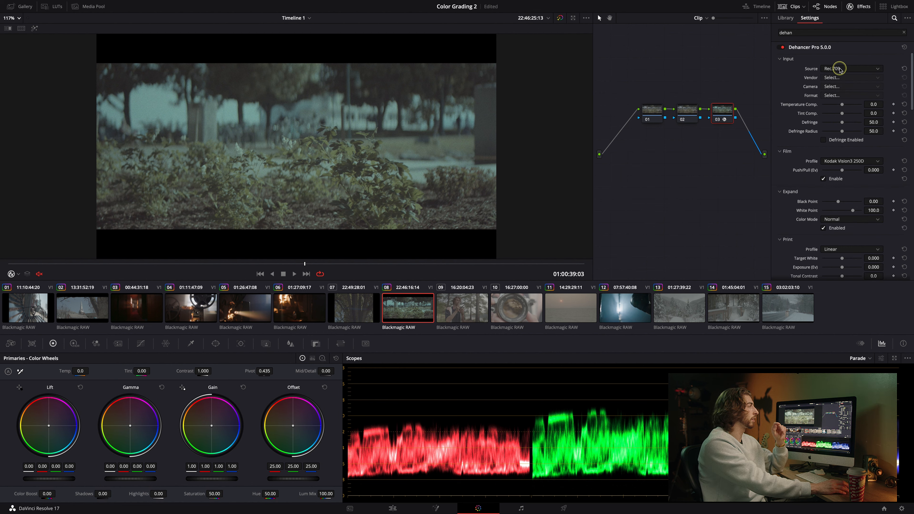
pyautogui.click(840, 69)
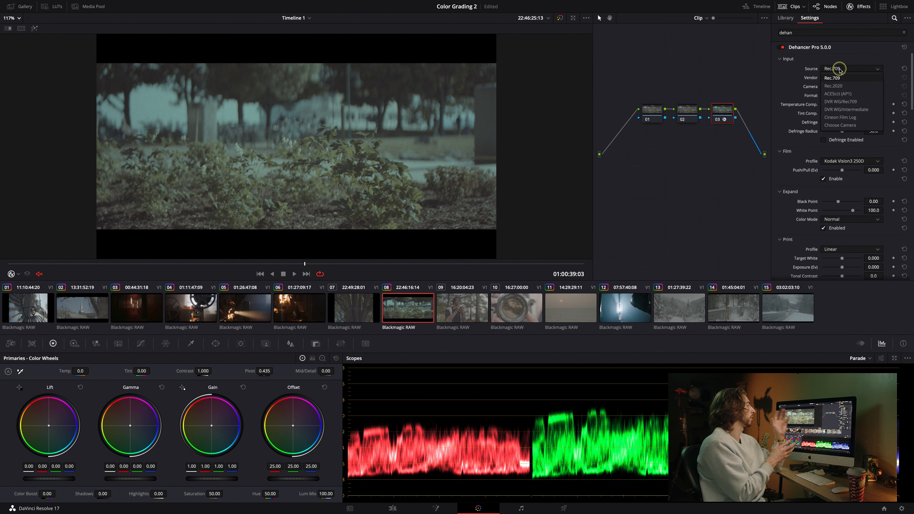
pyautogui.click(841, 125)
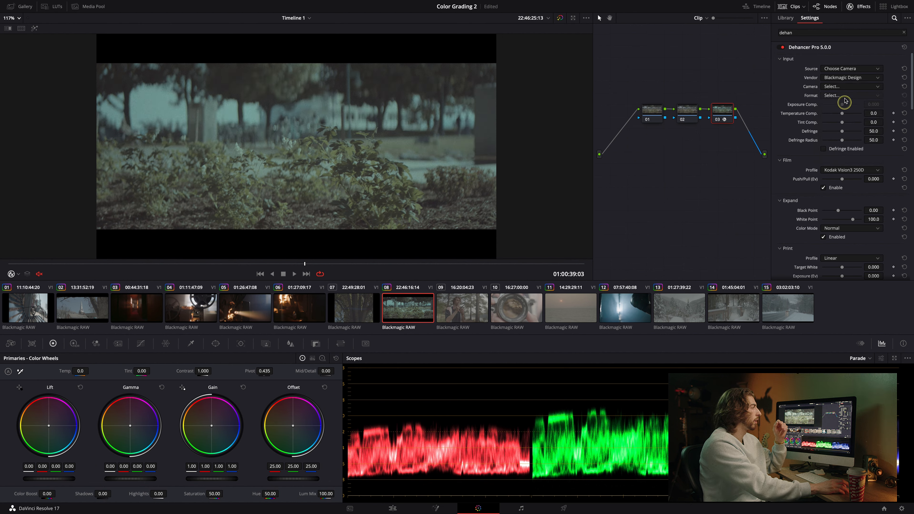
pyautogui.click(842, 87)
pyautogui.click(842, 105)
pyautogui.click(844, 96)
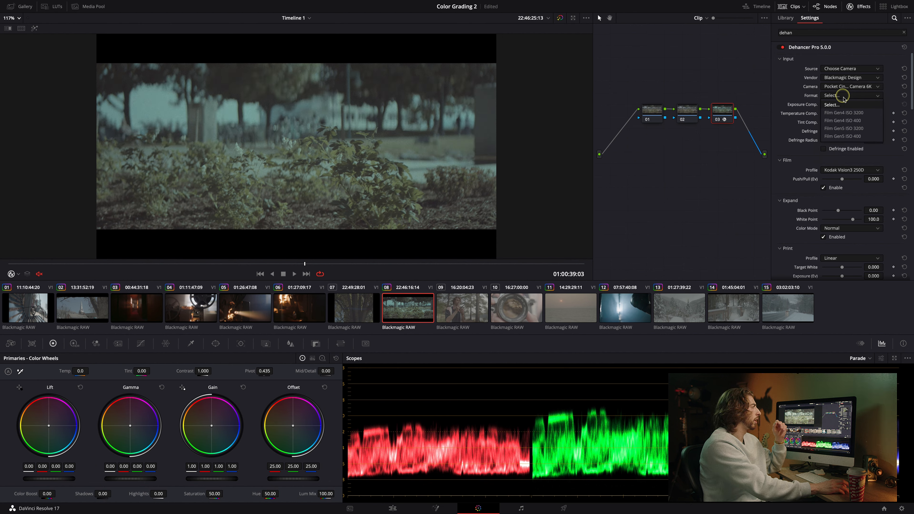
pyautogui.click(861, 136)
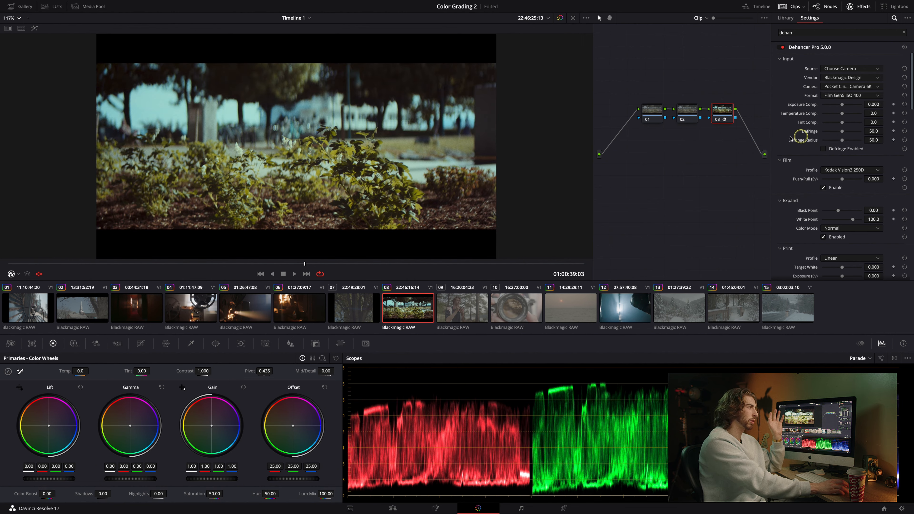
# Set the Dehancer film profile to Kodak Gold 200 and scrub through the clip.
pyautogui.click(841, 172)
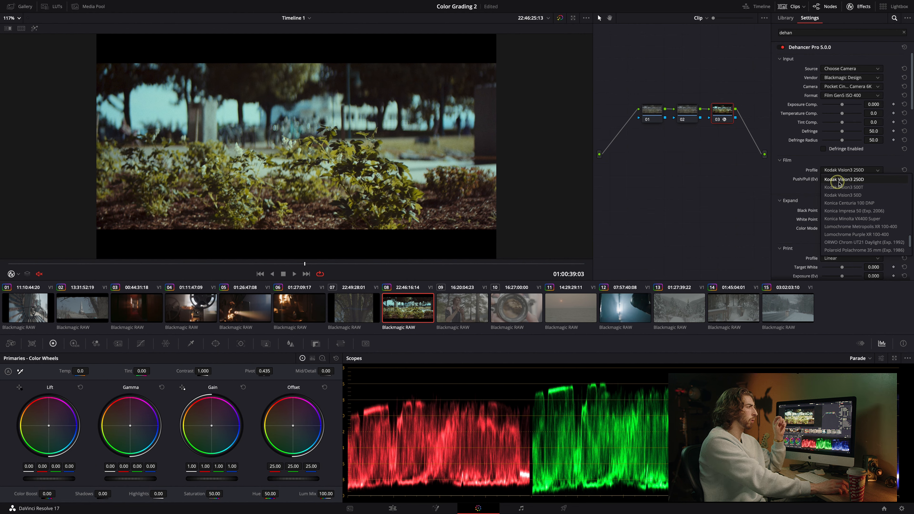
pyautogui.scroll(3, 865, 192)
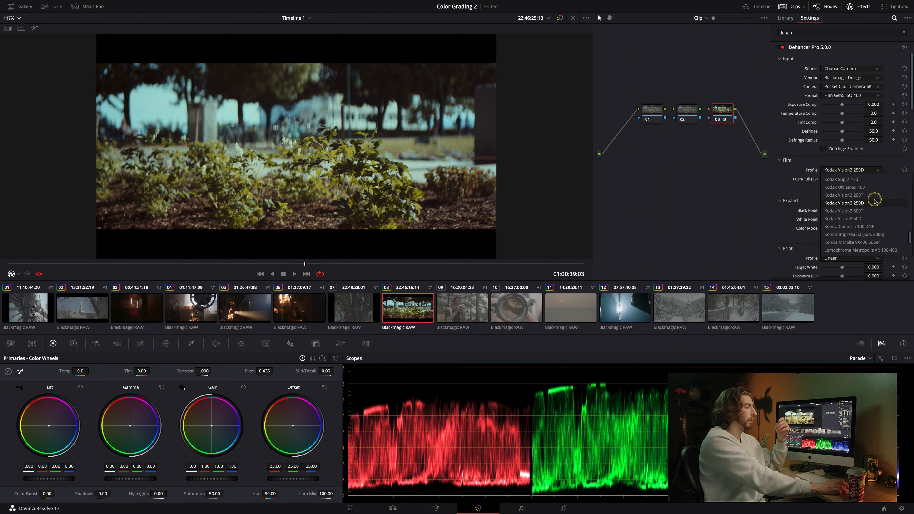
pyautogui.scroll(2, 867, 202)
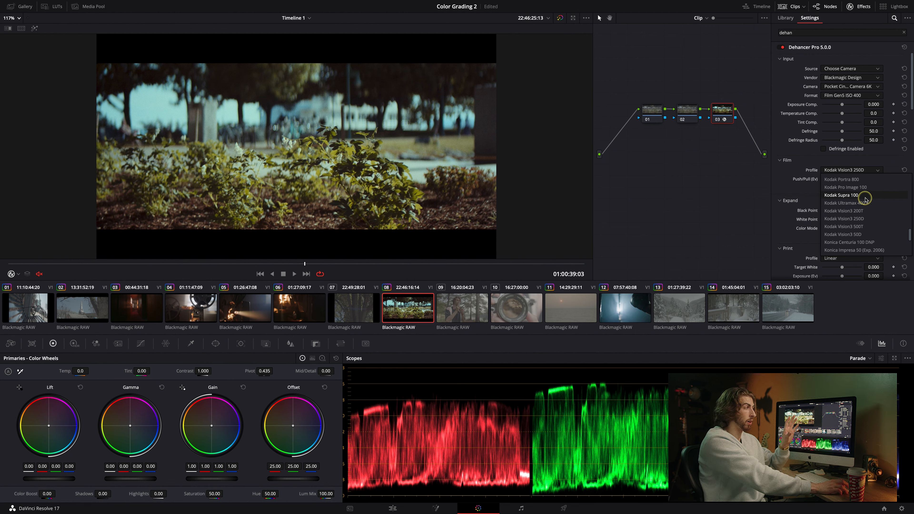
pyautogui.scroll(8, 860, 199)
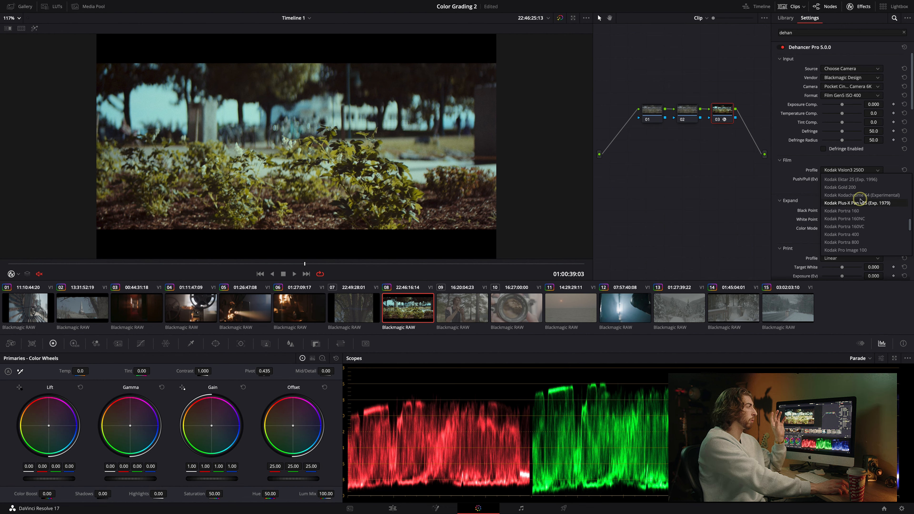
pyautogui.scroll(1, 860, 200)
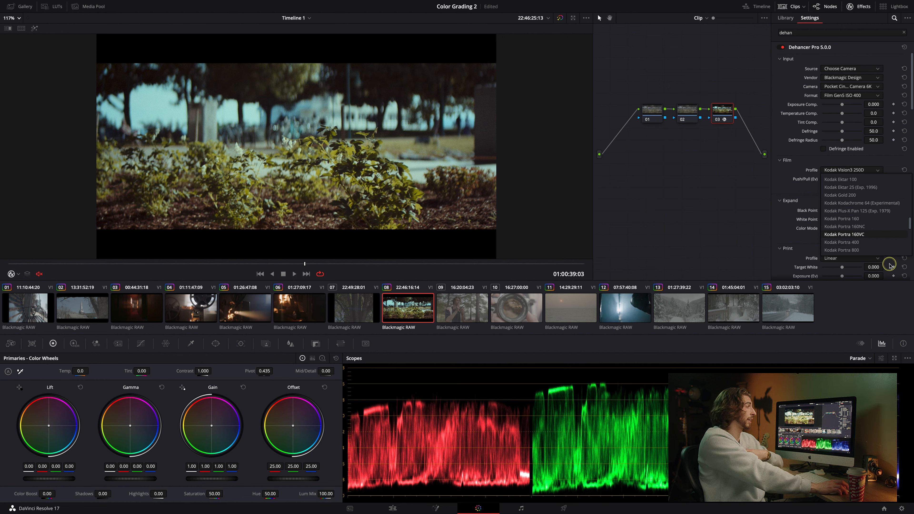
pyautogui.scroll(-1, 864, 196)
pyautogui.click(860, 188)
pyautogui.click(274, 264)
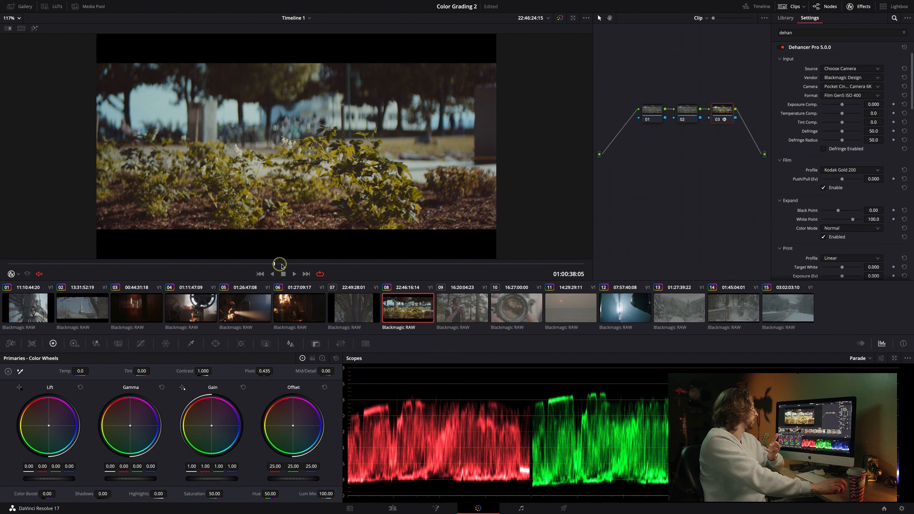
pyautogui.click(295, 264)
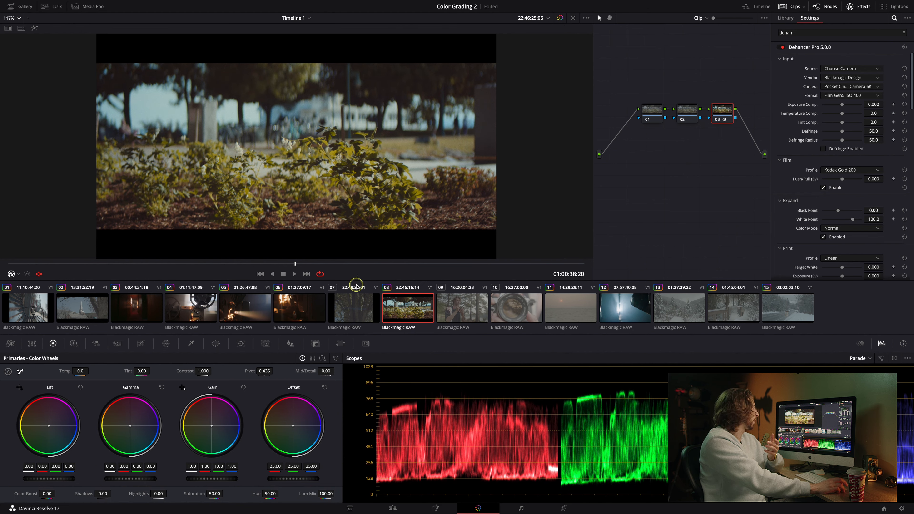
pyautogui.scroll(-3, 356, 191)
pyautogui.moveTo(296, 266); pyautogui.dragTo(509, 262)
# Grab a still from clip 08, apply its grade to clip 07, then return to clip 08.
pyautogui.click(357, 307)
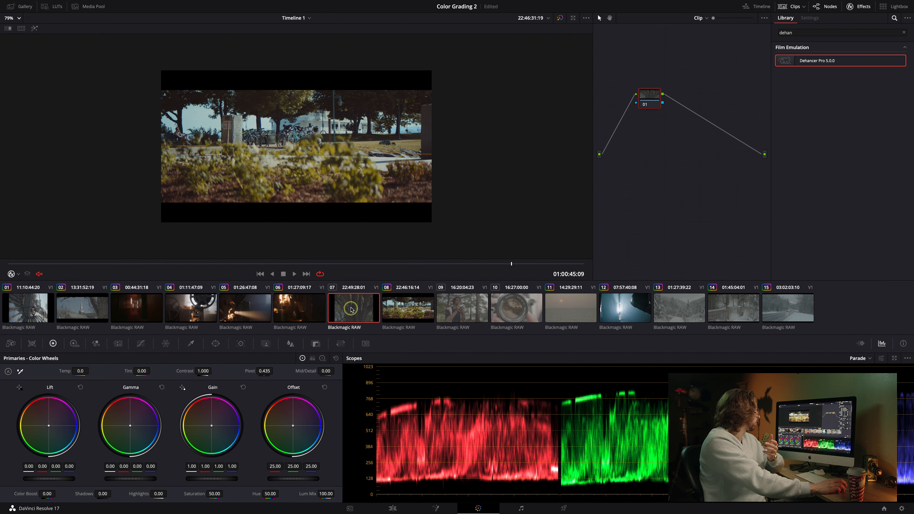
pyautogui.click(399, 306)
pyautogui.rightClick(286, 126)
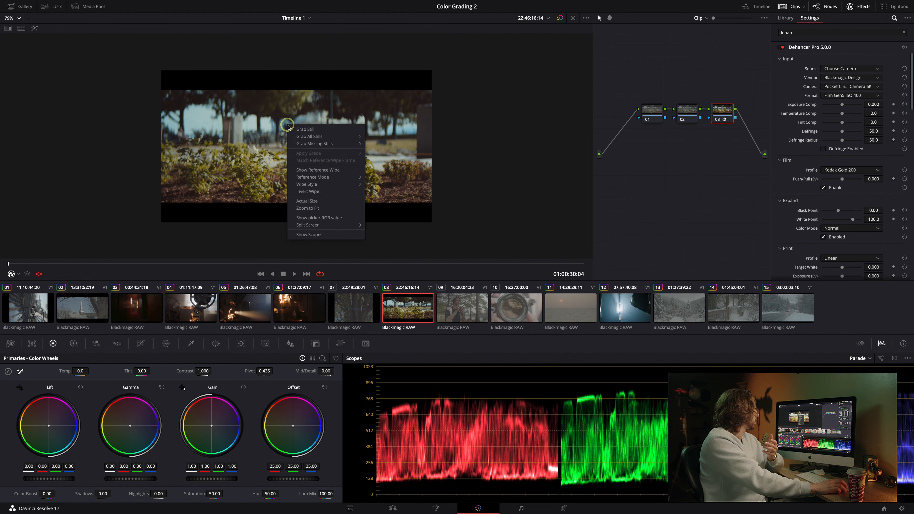
pyautogui.click(354, 296)
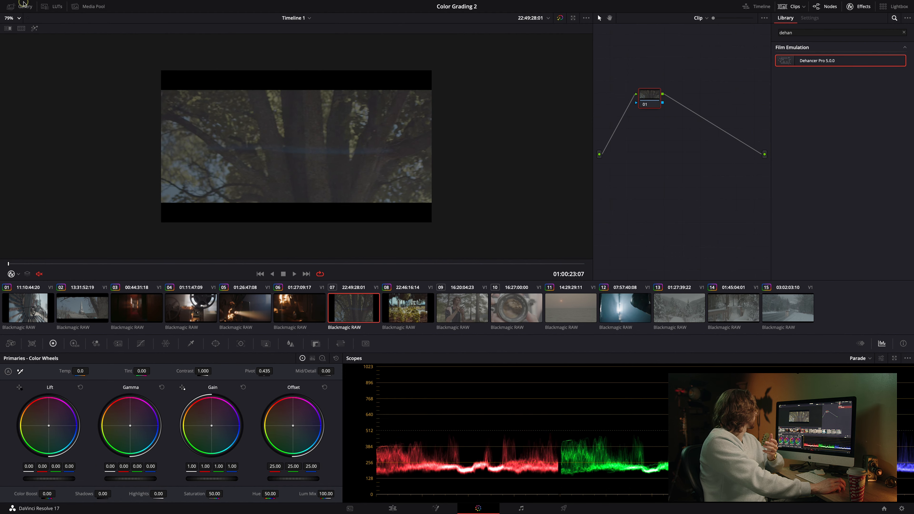
pyautogui.click(22, 6)
pyautogui.rightClick(125, 115)
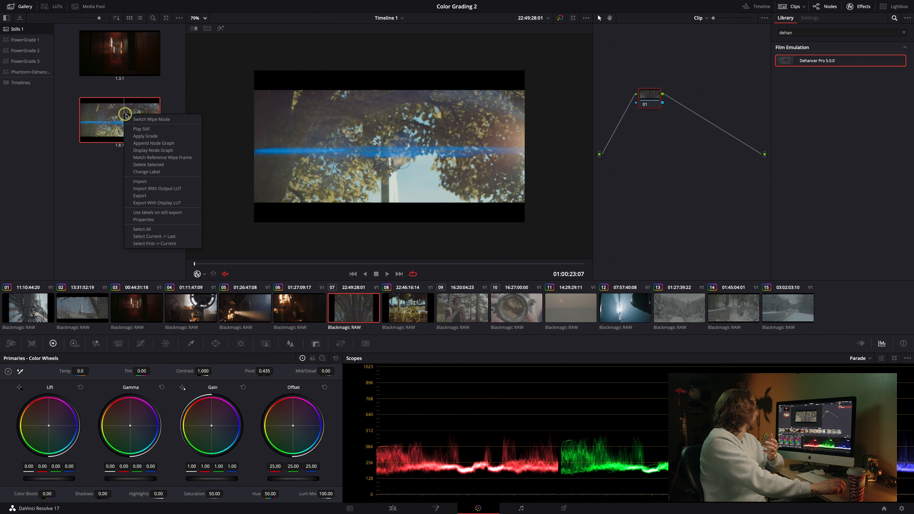
pyautogui.click(154, 137)
pyautogui.click(22, 6)
pyautogui.moveTo(9, 264); pyautogui.dragTo(109, 234)
pyautogui.click(417, 309)
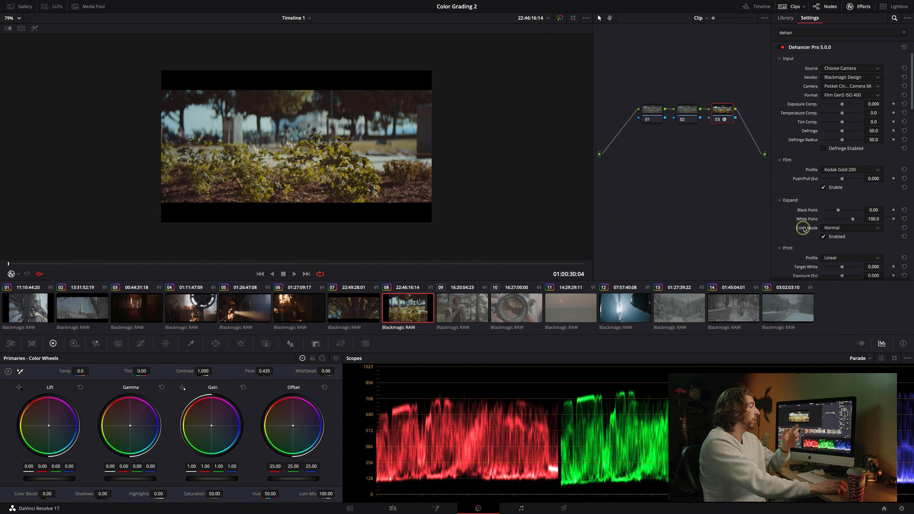
pyautogui.scroll(-3, 804, 230)
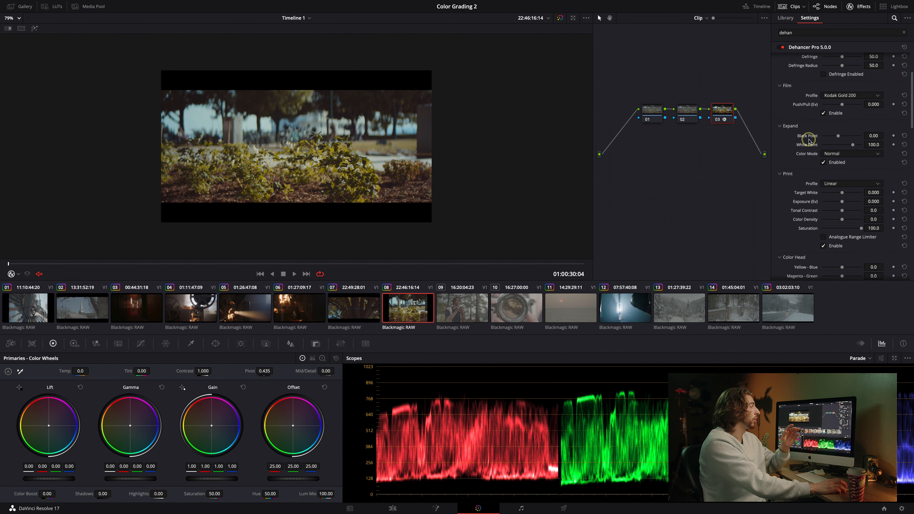
pyautogui.scroll(3, 808, 140)
pyautogui.scroll(1, 809, 139)
pyautogui.moveTo(843, 114); pyautogui.dragTo(840, 114)
pyautogui.click(904, 113)
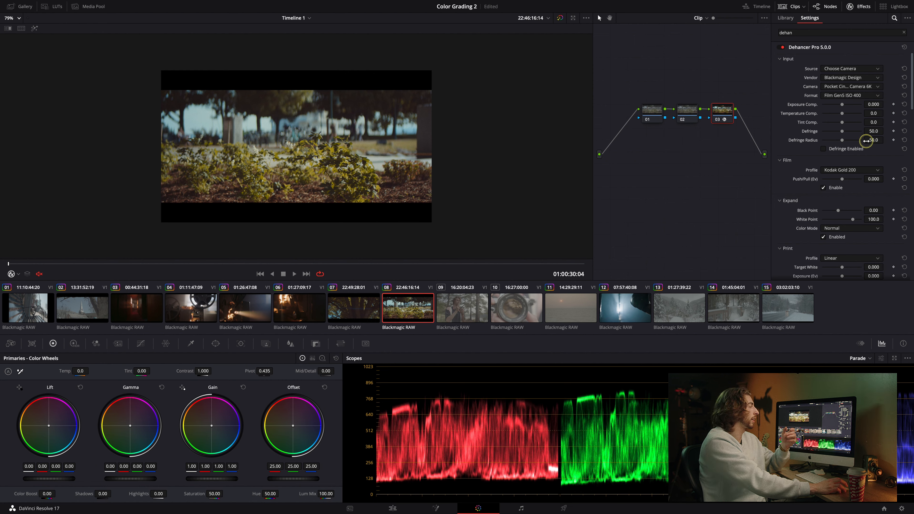
pyautogui.scroll(-1, 857, 155)
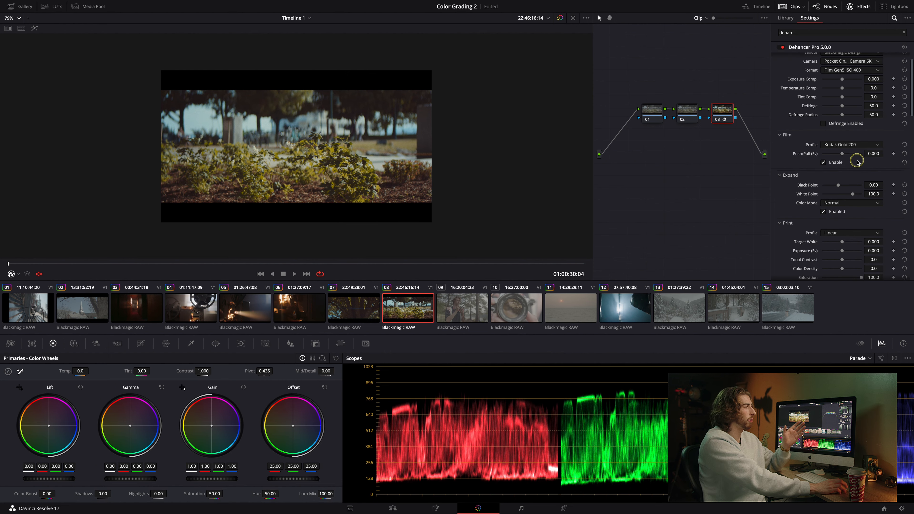
pyautogui.scroll(-1, 858, 161)
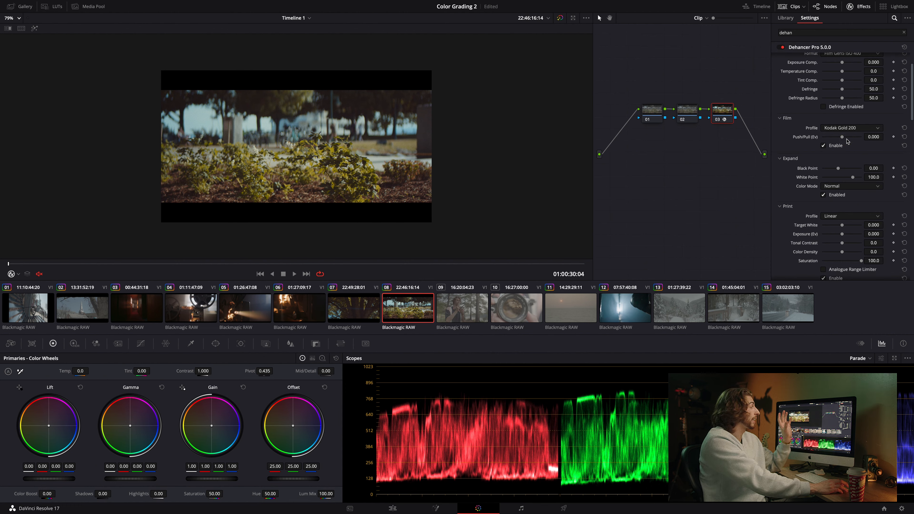
pyautogui.moveTo(842, 138)
pyautogui.mouseDown()
pyautogui.moveTo(815, 139)
pyautogui.moveTo(838, 143)
pyautogui.mouseUp()
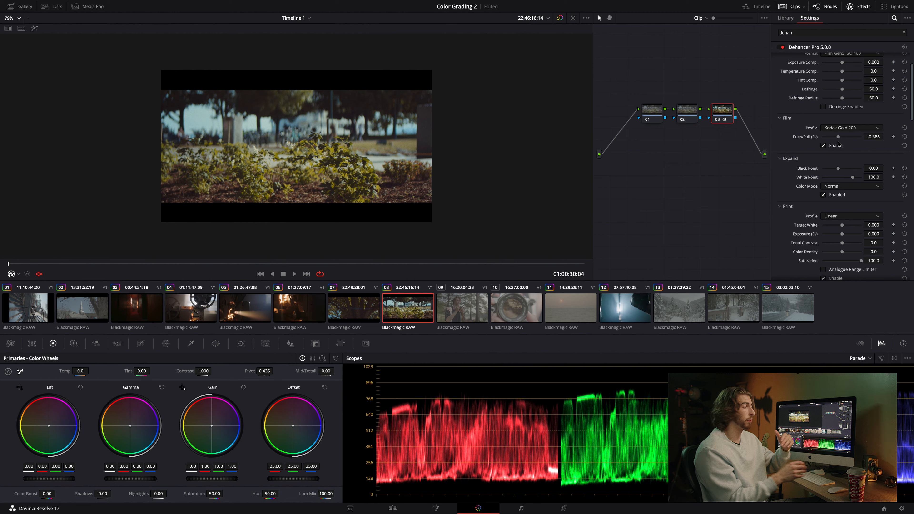
pyautogui.moveTo(839, 138); pyautogui.dragTo(828, 137)
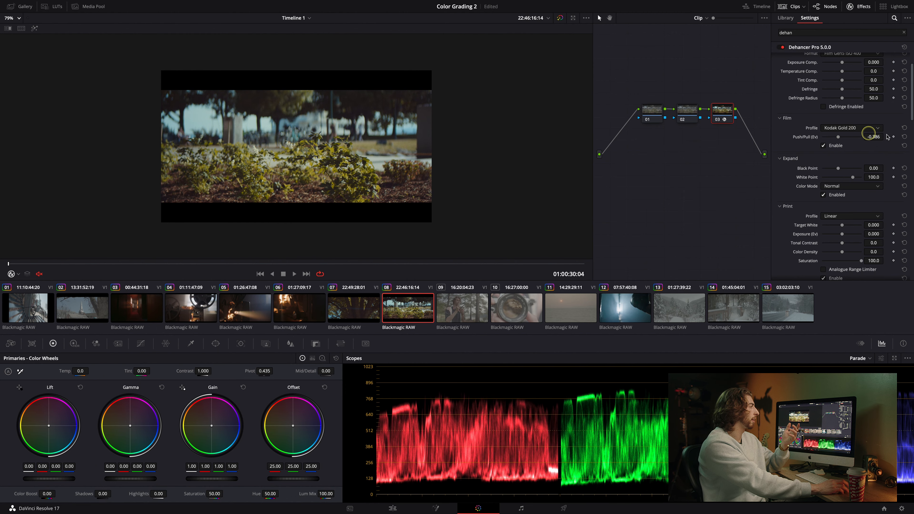
pyautogui.click(904, 137)
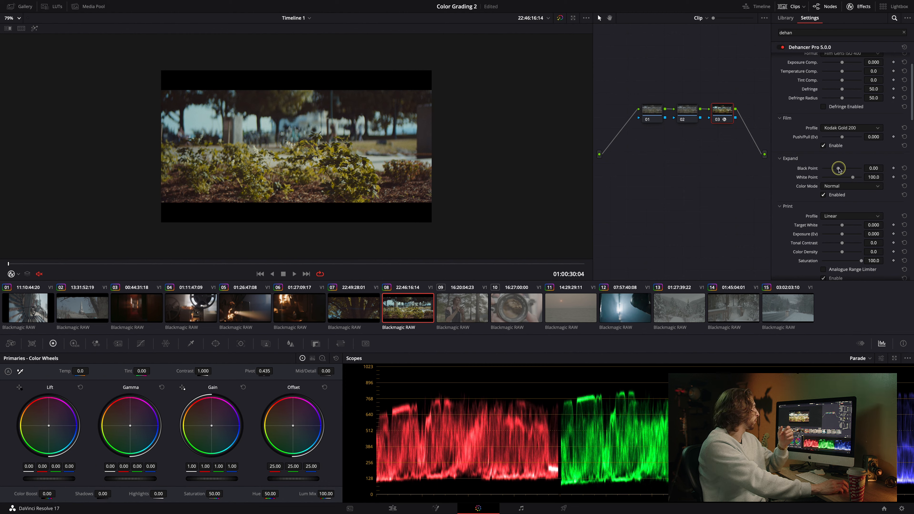
# Set the Expand black point to -3.95 and white point to 104.3.
pyautogui.moveTo(839, 169); pyautogui.dragTo(836, 170)
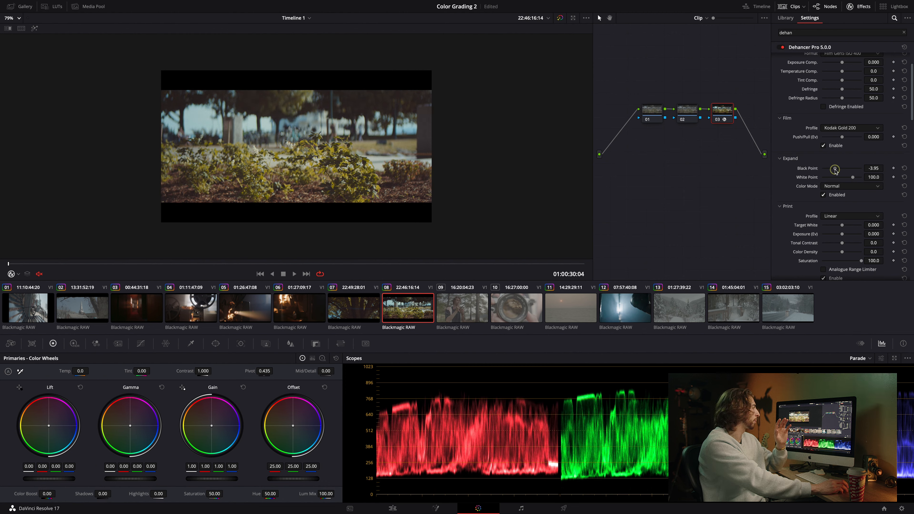
pyautogui.moveTo(855, 178); pyautogui.dragTo(856, 179)
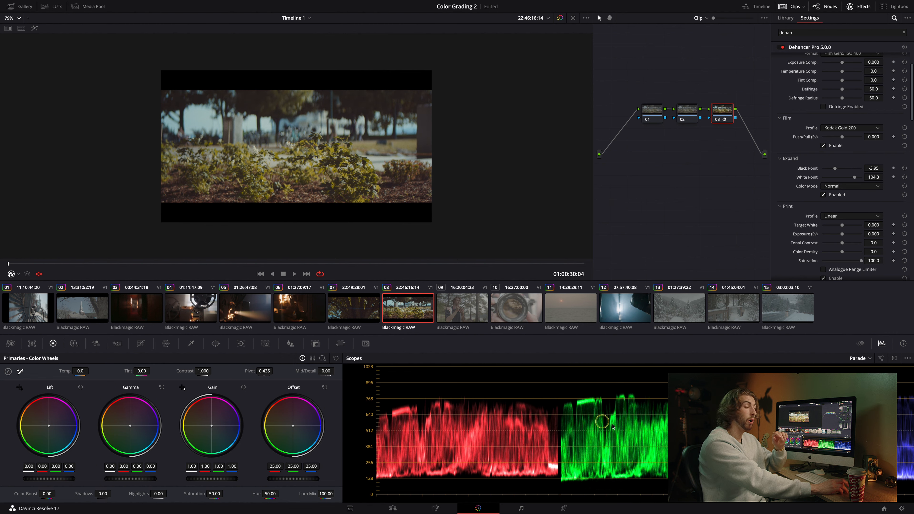
# Set the film grain size to 4.73 and raise the grain amount.
pyautogui.scroll(-3, 815, 228)
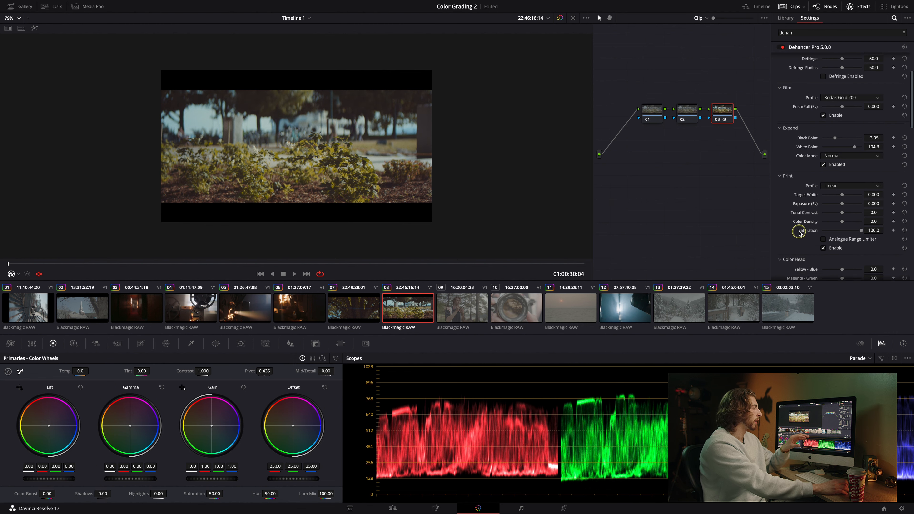
pyautogui.scroll(-8, 815, 230)
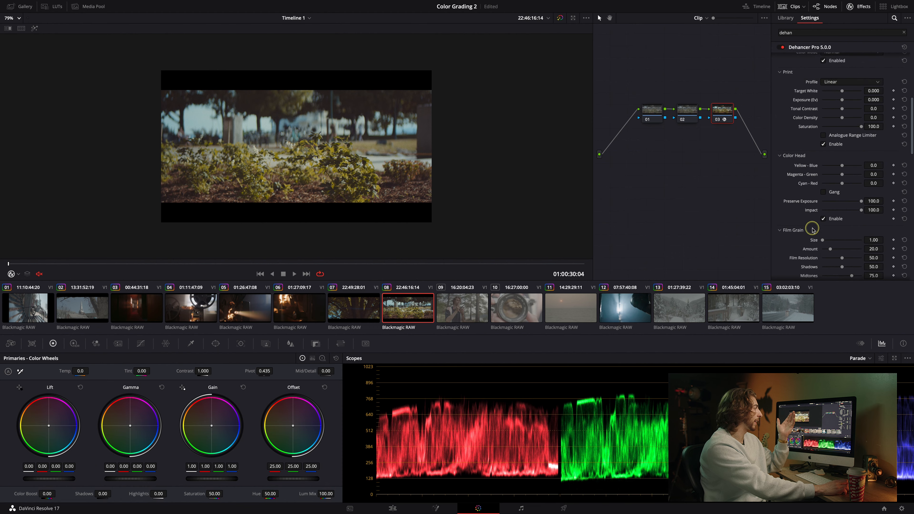
pyautogui.scroll(-2, 813, 230)
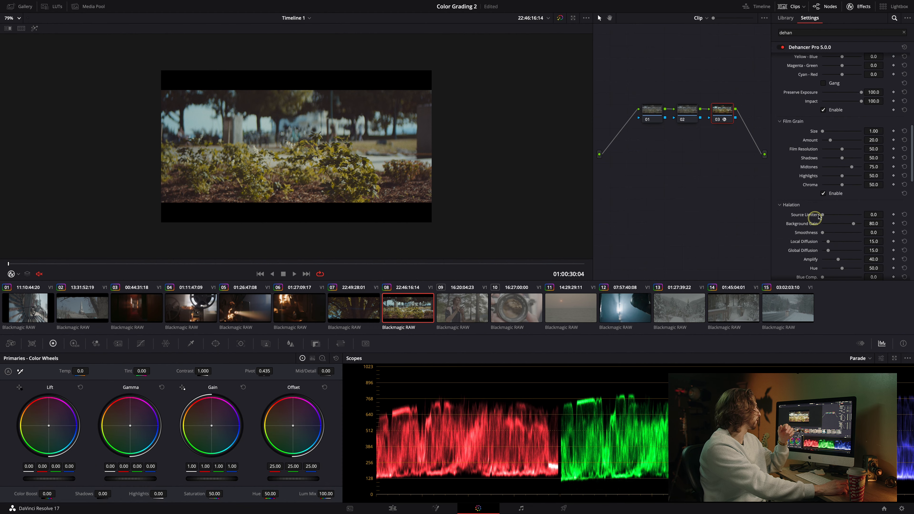
pyautogui.scroll(2, 417, 131)
pyautogui.scroll(4, 427, 135)
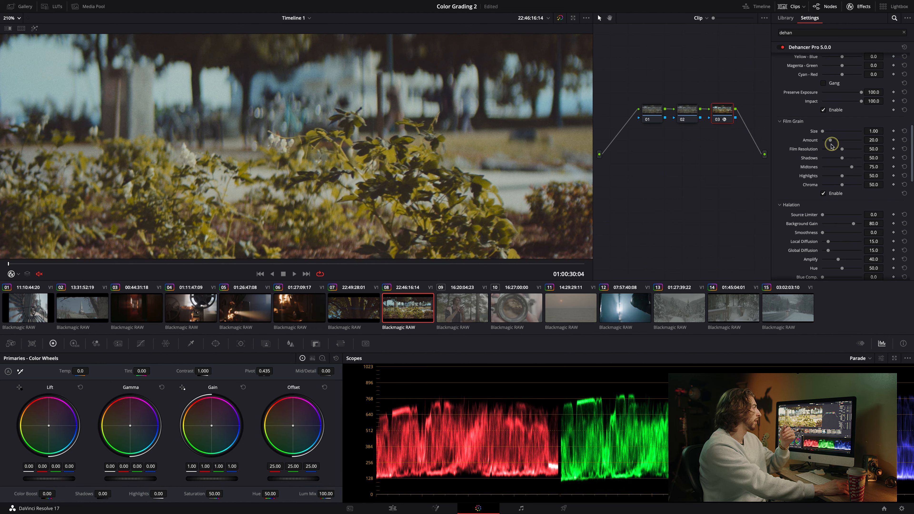
pyautogui.moveTo(823, 131); pyautogui.dragTo(846, 140)
# Enable the Halation and Bloom modules in the Dehancer settings.
pyautogui.scroll(-3, 420, 139)
pyautogui.scroll(-1, 420, 138)
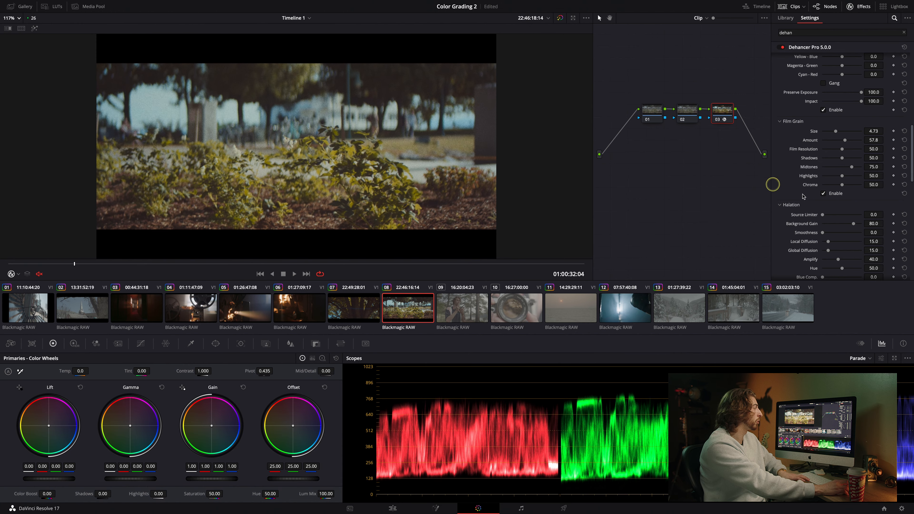
pyautogui.scroll(-4, 806, 202)
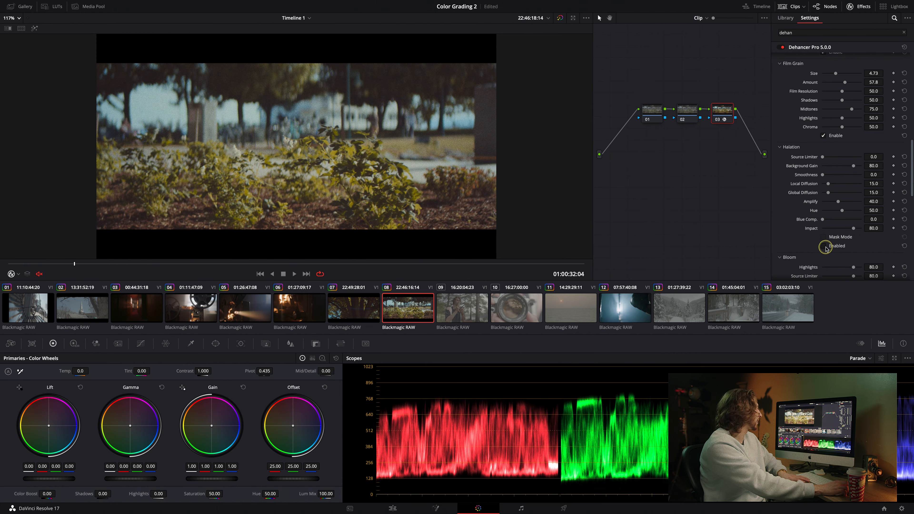
pyautogui.click(825, 247)
pyautogui.scroll(-3, 825, 250)
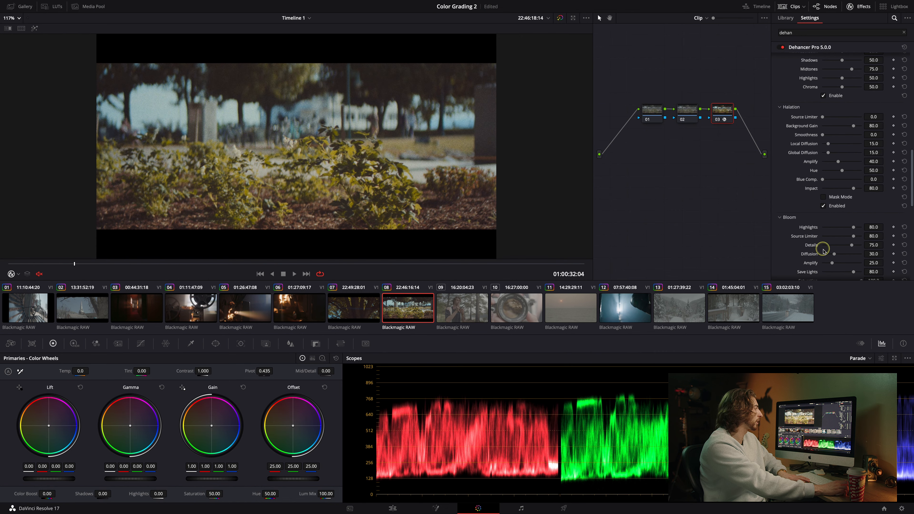
pyautogui.scroll(-5, 820, 244)
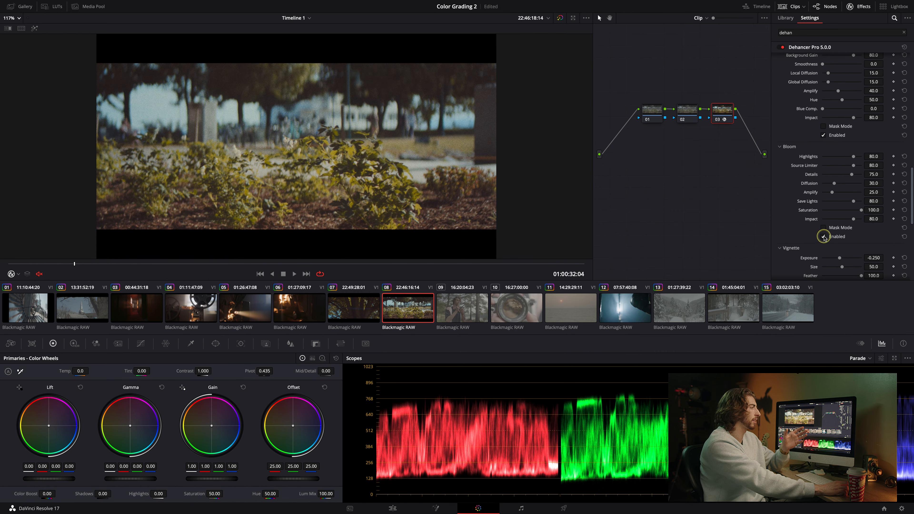
pyautogui.click(824, 237)
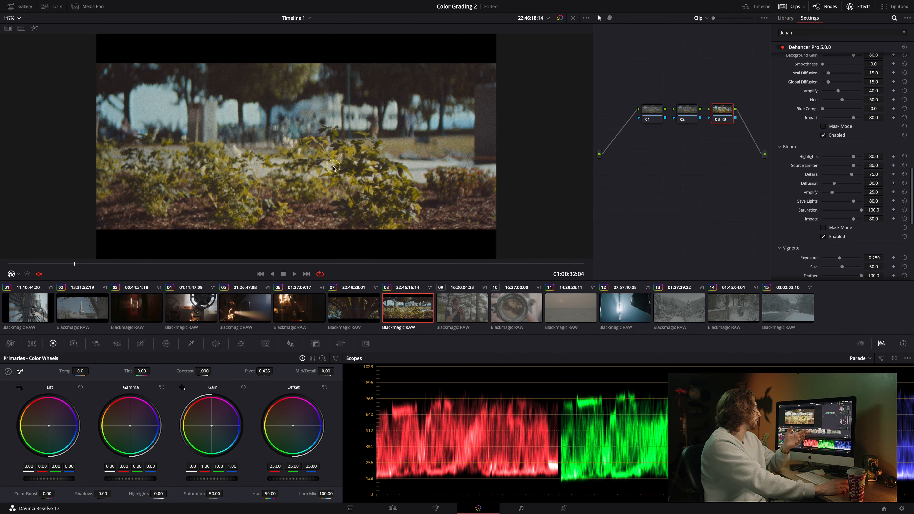
# Disable the Film Grain module in the Dehancer settings.
pyautogui.scroll(3, 333, 167)
pyautogui.scroll(3, 788, 129)
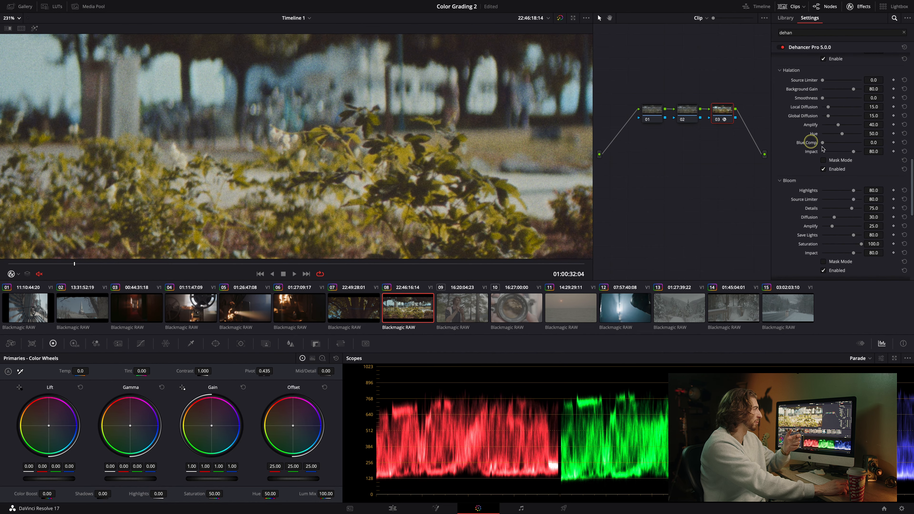
pyautogui.scroll(6, 812, 159)
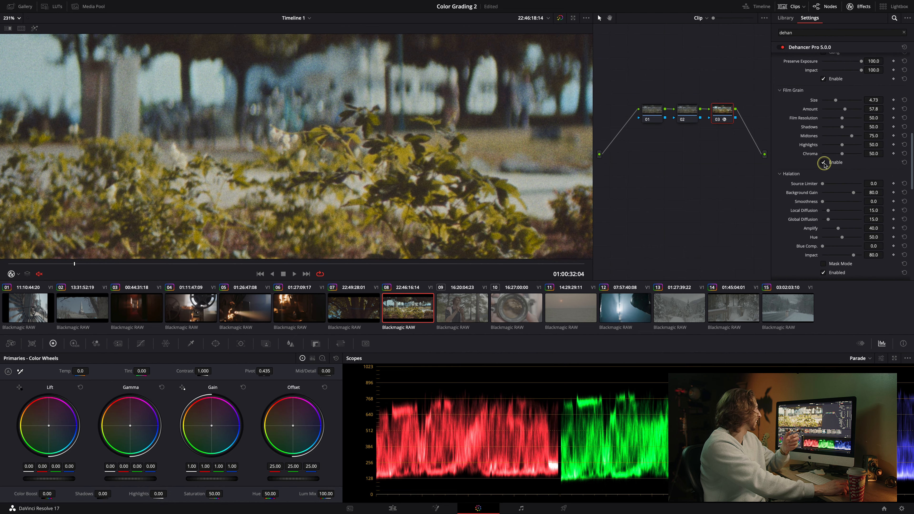
pyautogui.click(823, 162)
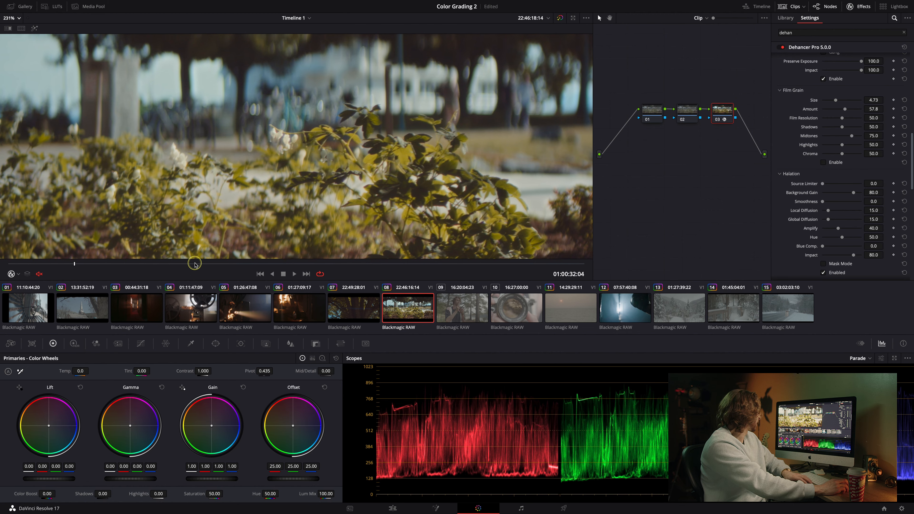
# Scrub through clip 08 and toggle the Bloom module off and on to compare its effect.
pyautogui.moveTo(195, 264); pyautogui.dragTo(281, 264)
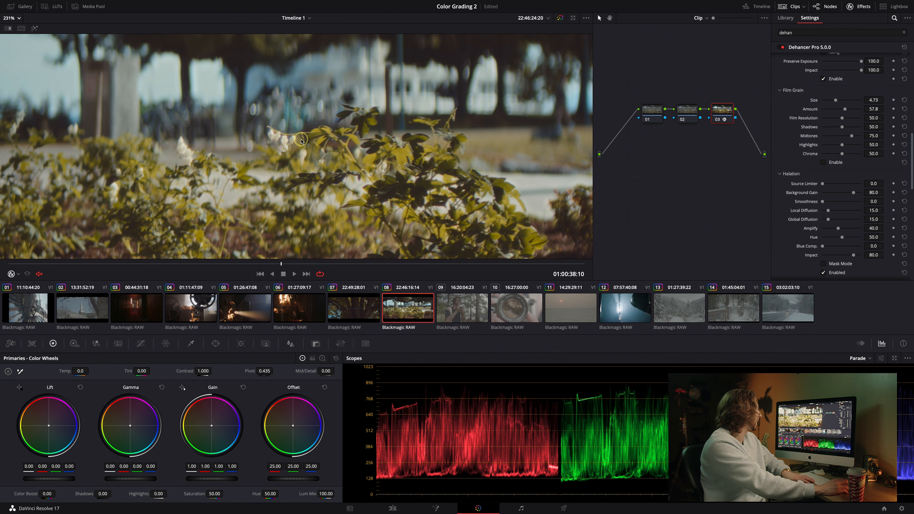
pyautogui.scroll(3, 301, 141)
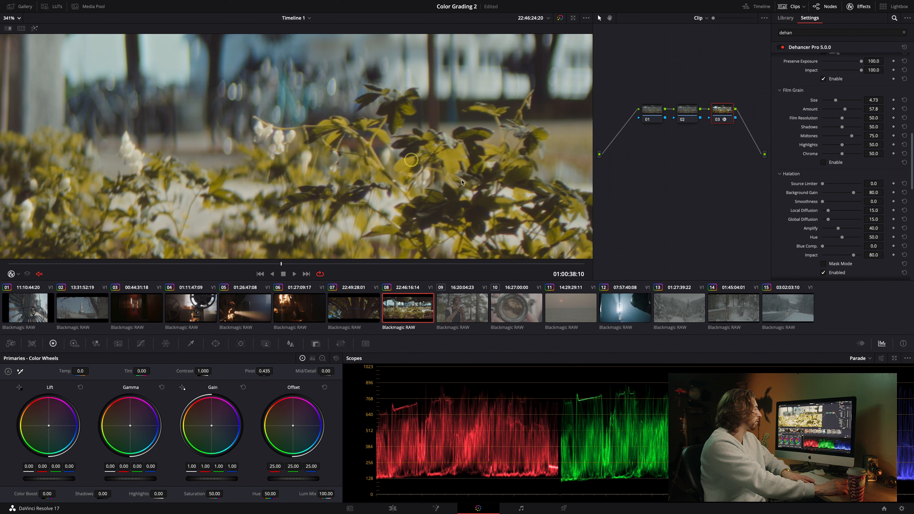
pyautogui.scroll(-4, 827, 224)
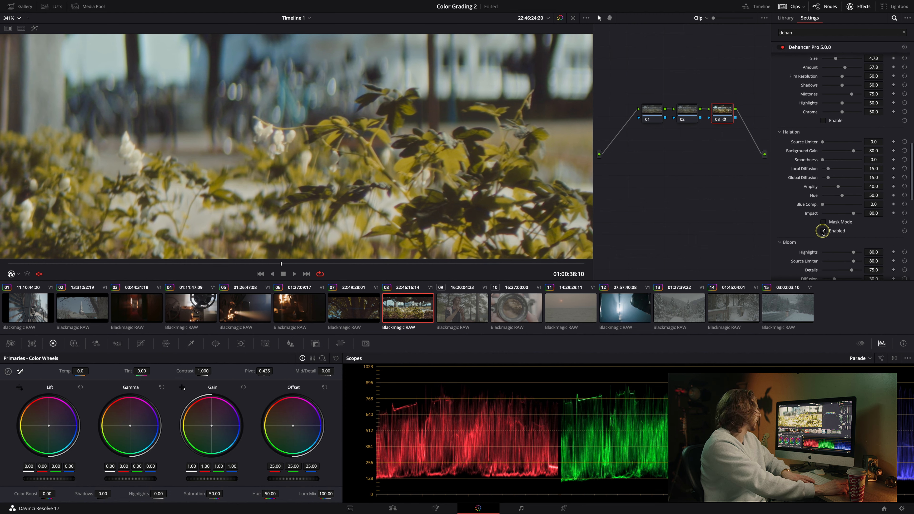
pyautogui.scroll(-10, 823, 230)
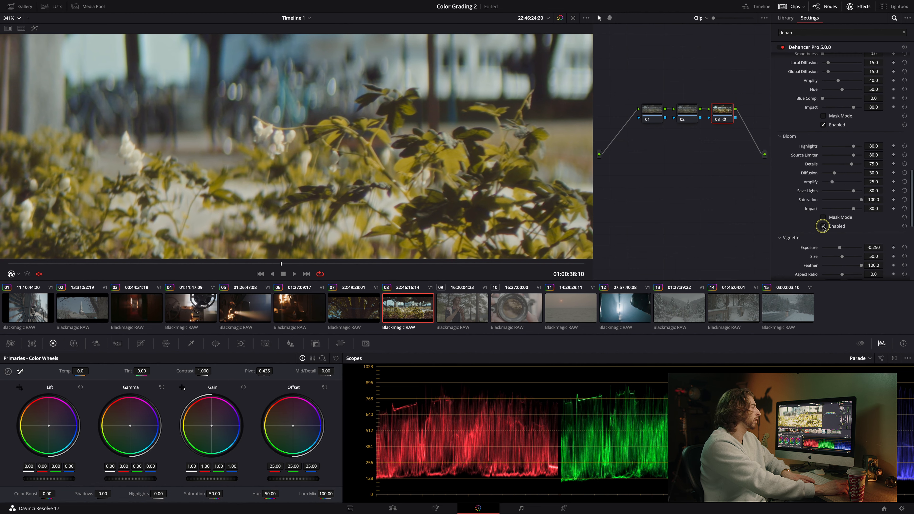
pyautogui.click(823, 226)
pyautogui.click(823, 226)
pyautogui.click(824, 226)
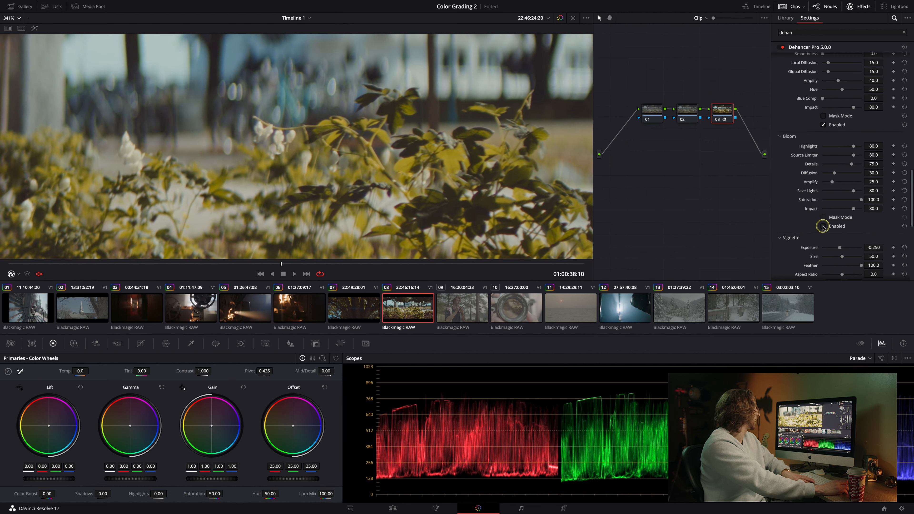
pyautogui.click(823, 226)
pyautogui.scroll(-8, 420, 130)
pyautogui.scroll(1, 420, 130)
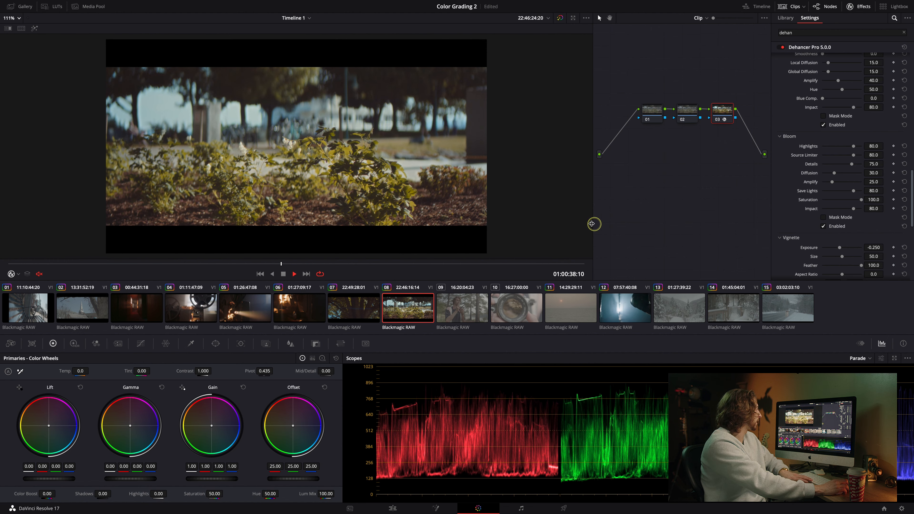
pyautogui.press('space')
pyautogui.press('space')
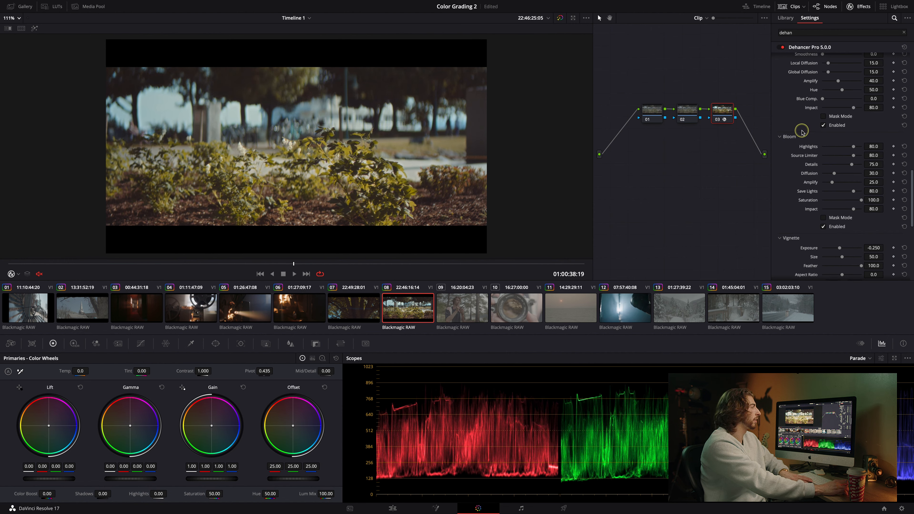
# Try the Kodak 2383 Print Film print profile, then set the print profile back to Linear.
pyautogui.scroll(5, 827, 159)
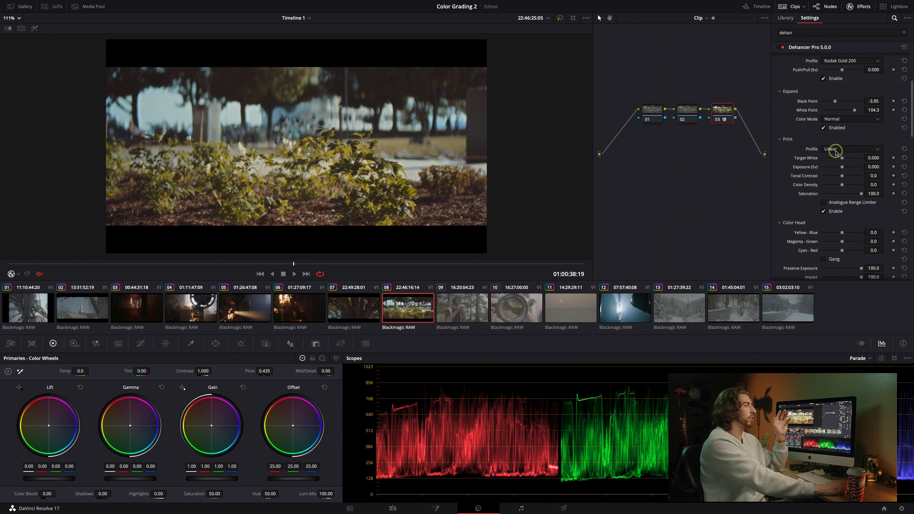
pyautogui.click(850, 150)
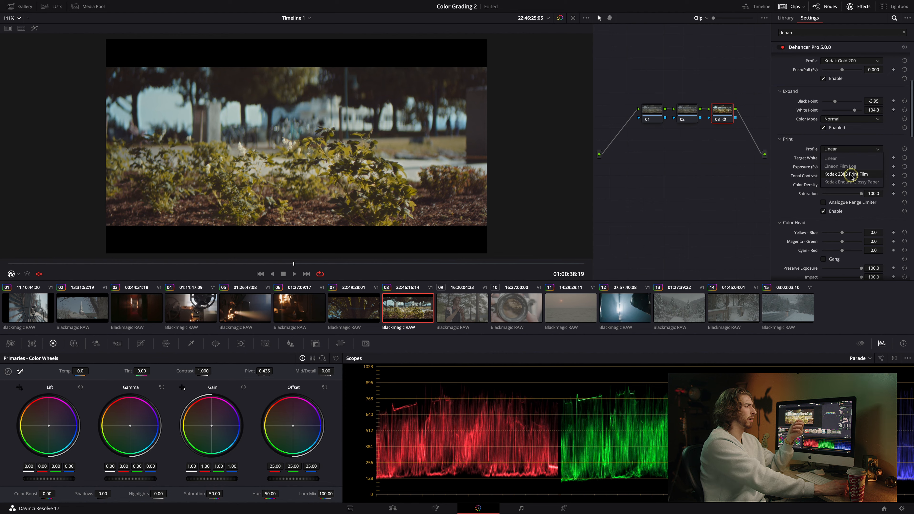
pyautogui.click(852, 175)
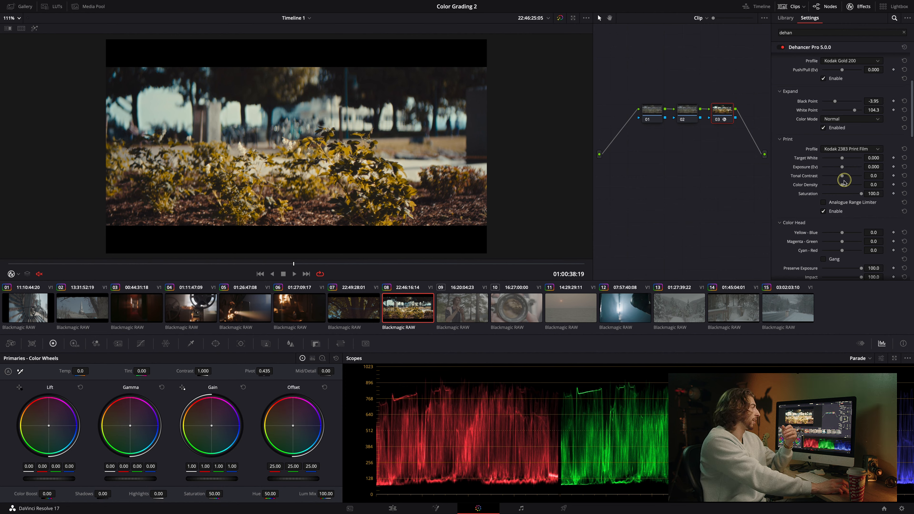
pyautogui.click(852, 151)
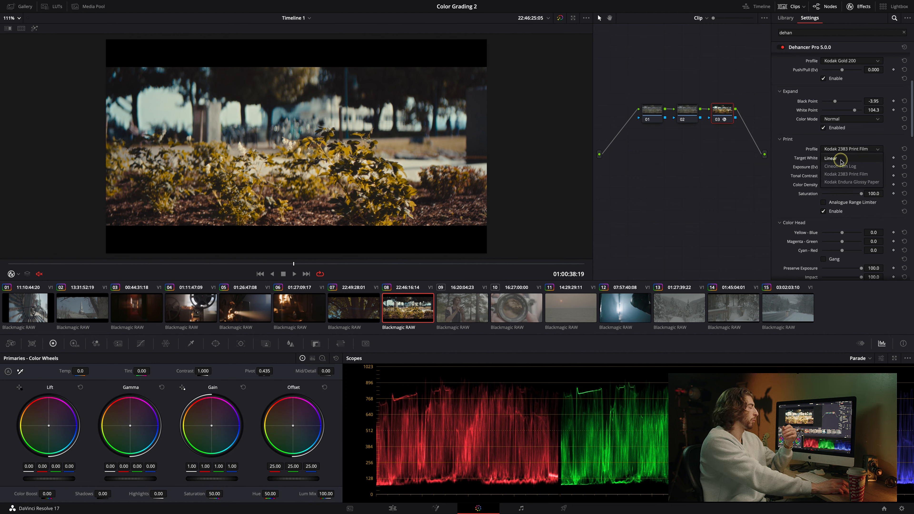
pyautogui.click(839, 158)
pyautogui.scroll(-2, 451, 127)
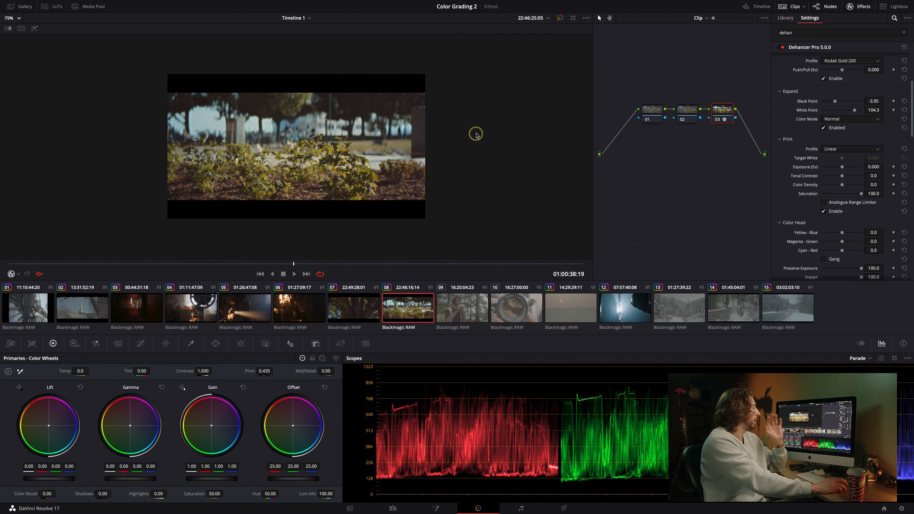
# Select clip 14, apply the P4k Neutral Gen5 LUT to its current node and preview it full screen.
pyautogui.click(462, 313)
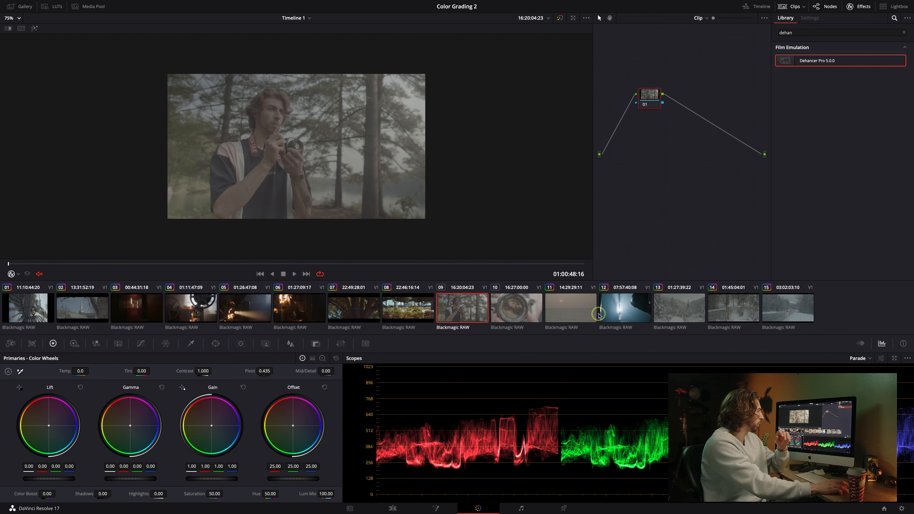
pyautogui.click(613, 309)
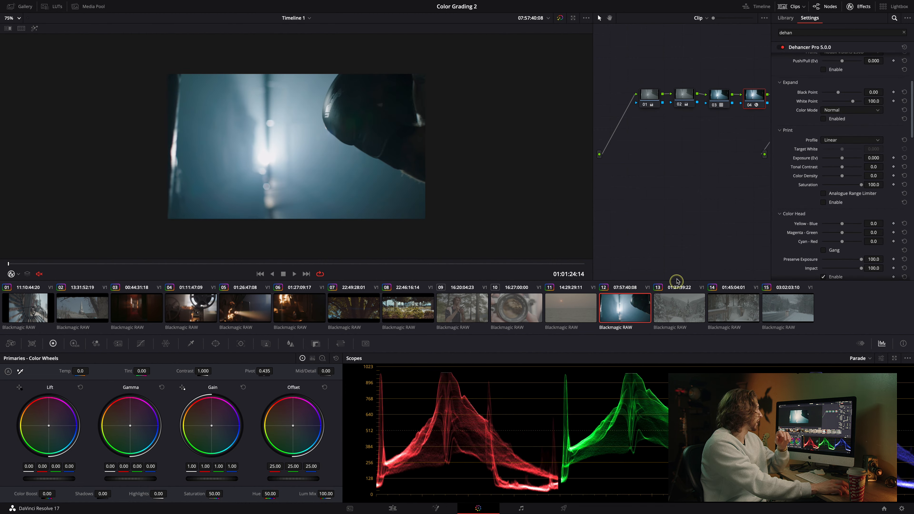
pyautogui.click(663, 310)
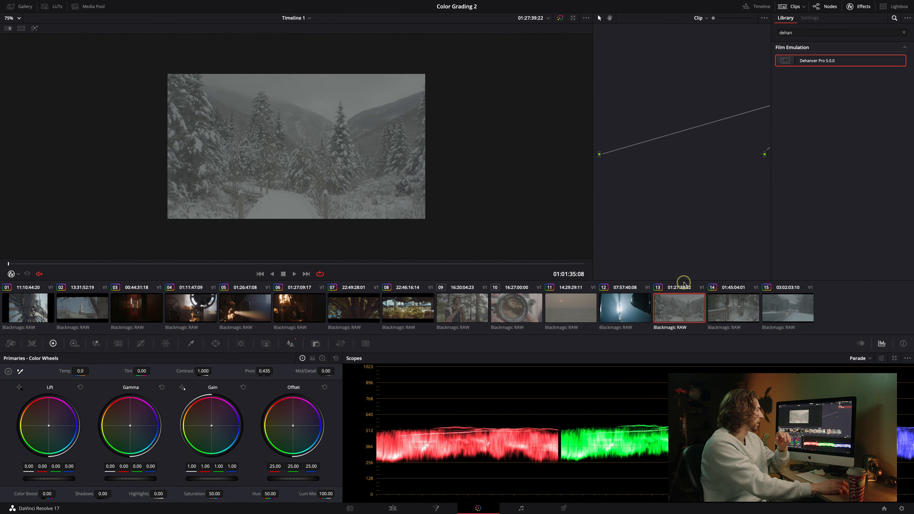
pyautogui.click(734, 310)
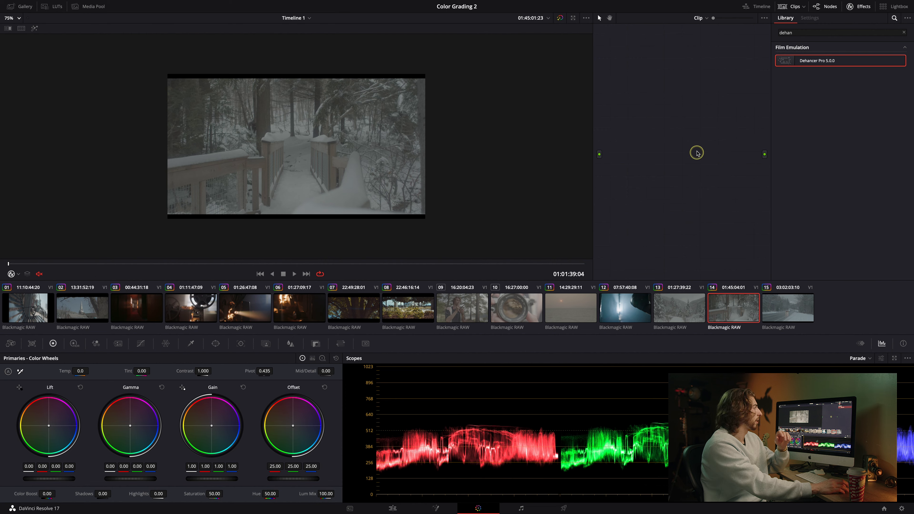
pyautogui.moveTo(35, 2)
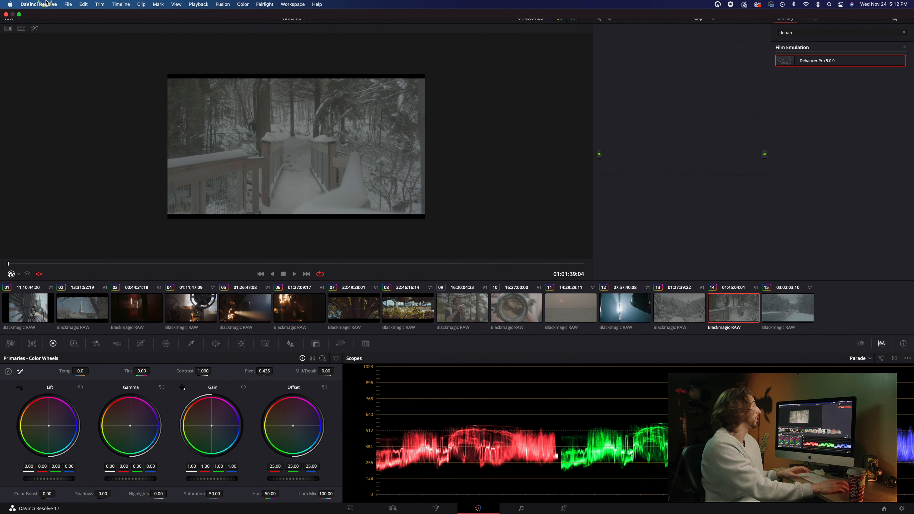
pyautogui.click(52, 6)
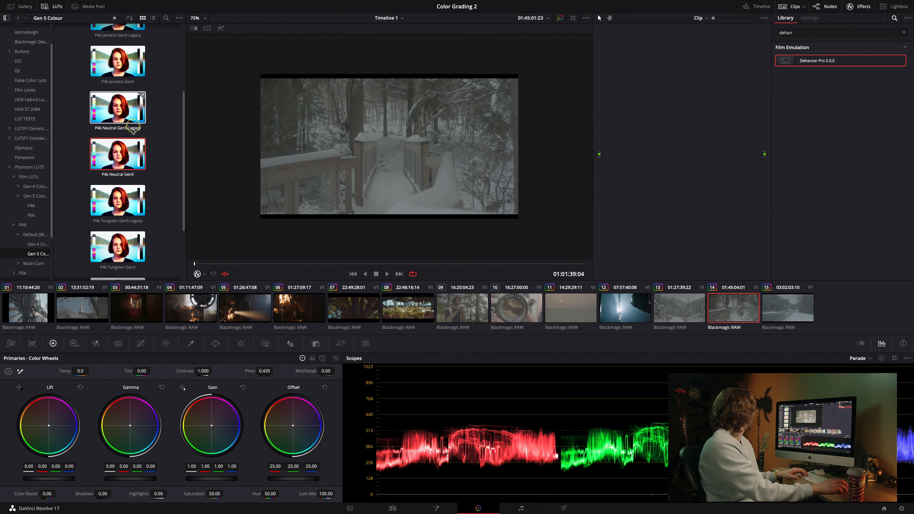
pyautogui.rightClick(108, 154)
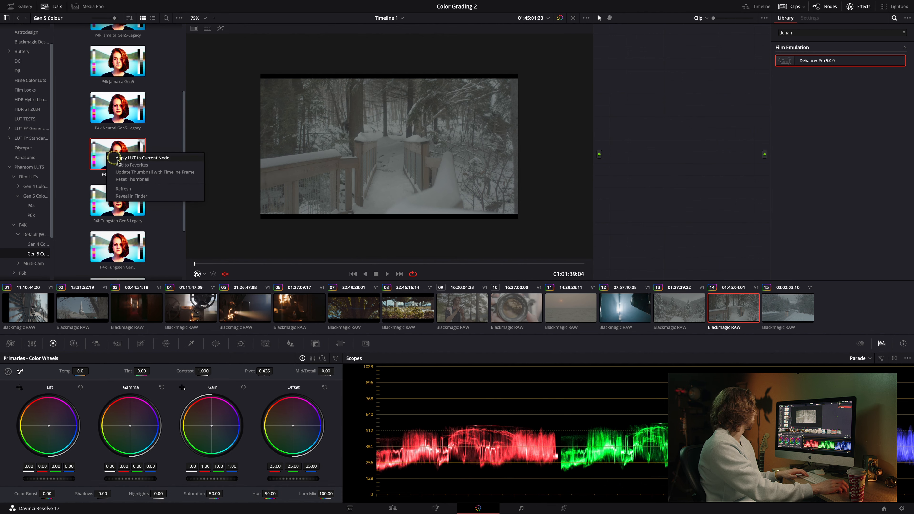
pyautogui.click(135, 159)
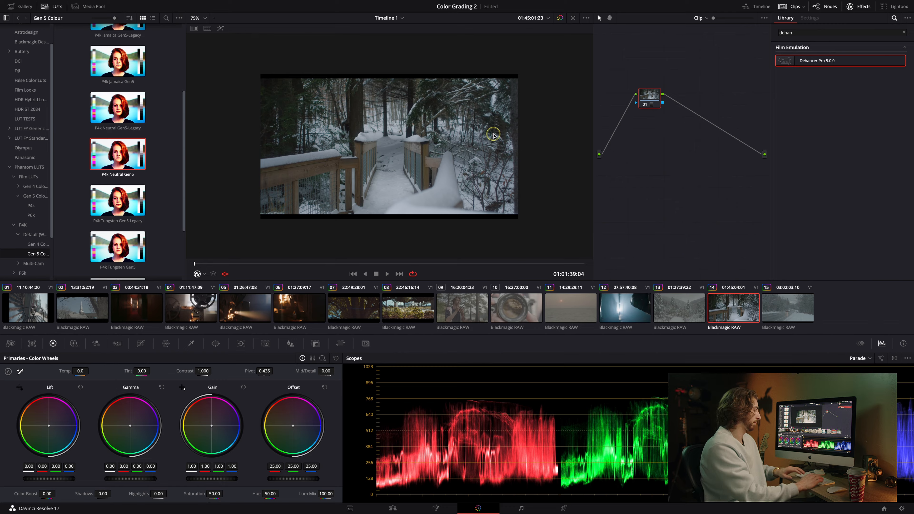
pyautogui.press('super+f')
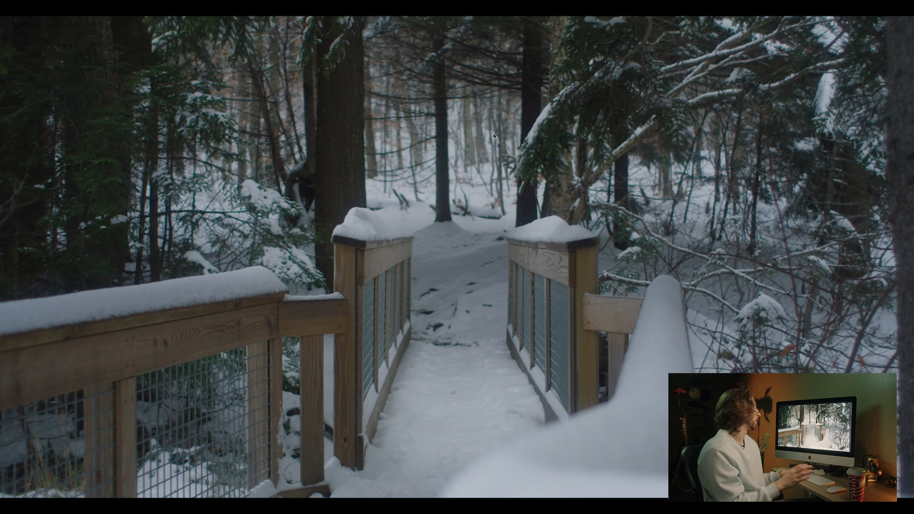
pyautogui.press('super+f')
# Delete the selected node and undo the deletion.
pyautogui.click(645, 94)
pyautogui.press('Delete')
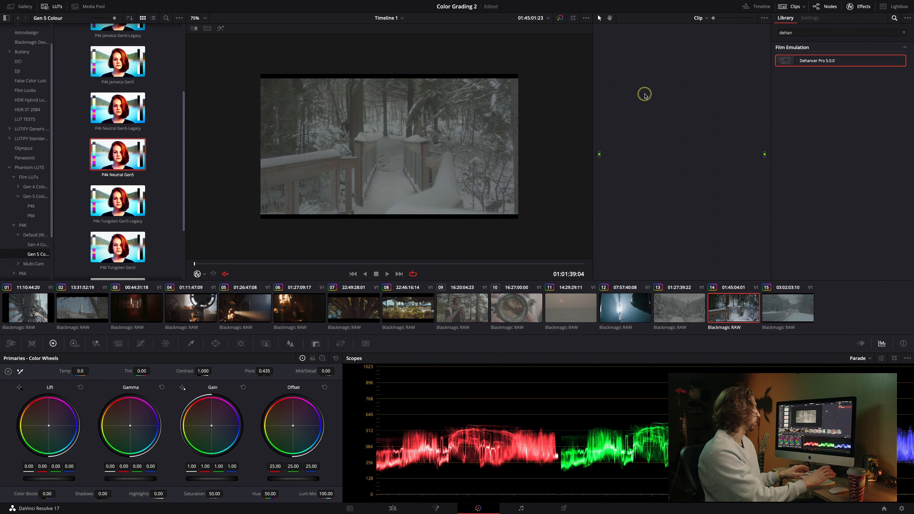
pyautogui.press('super+z')
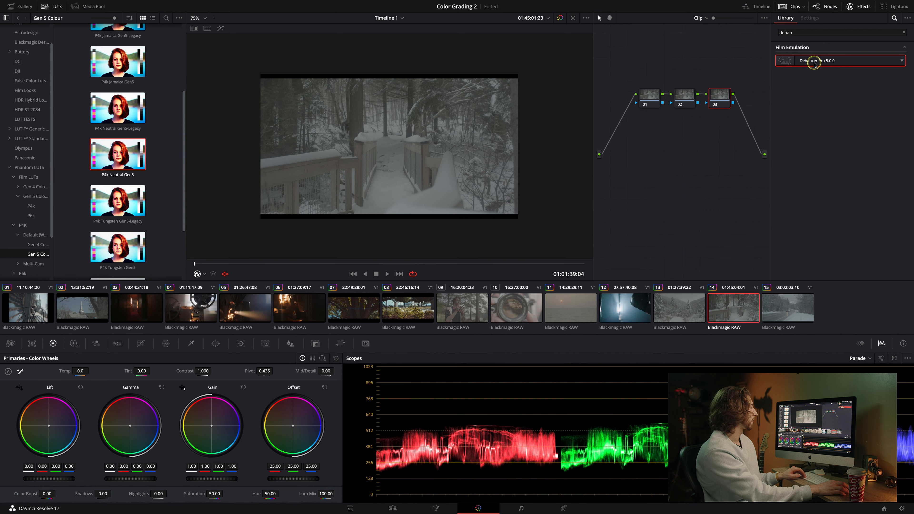
# Apply Dehancer Pro 5.0.0 to node 03, then hide the LUT browser and clip strip.
pyautogui.moveTo(815, 63); pyautogui.dragTo(720, 96)
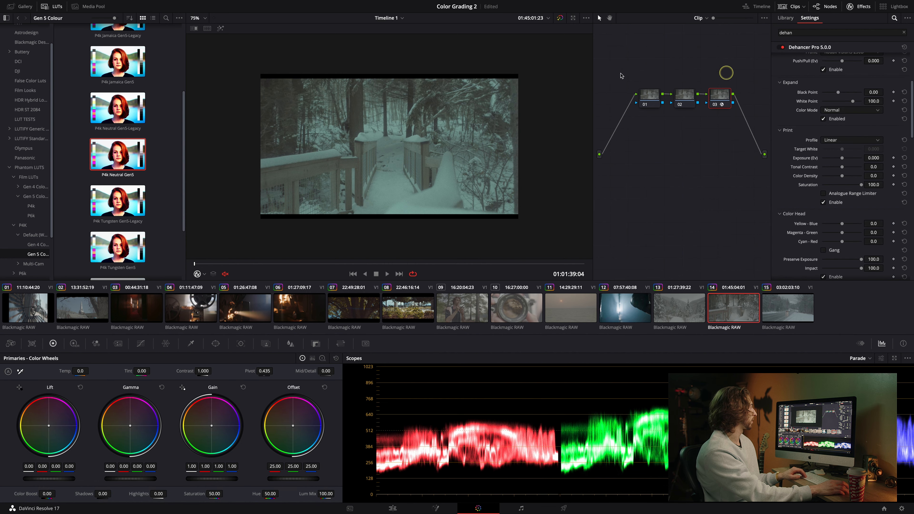
pyautogui.click(49, 8)
pyautogui.click(790, 6)
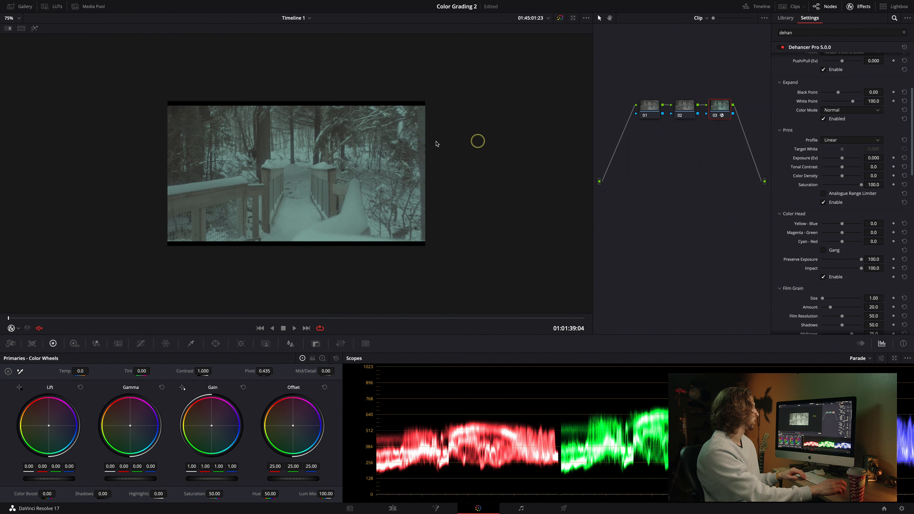
# Set the Dehancer input to Choose Camera, vendor Blackmagic Design, camera Pocket Cinema Camera 6K.
pyautogui.scroll(5, 832, 86)
pyautogui.click(839, 70)
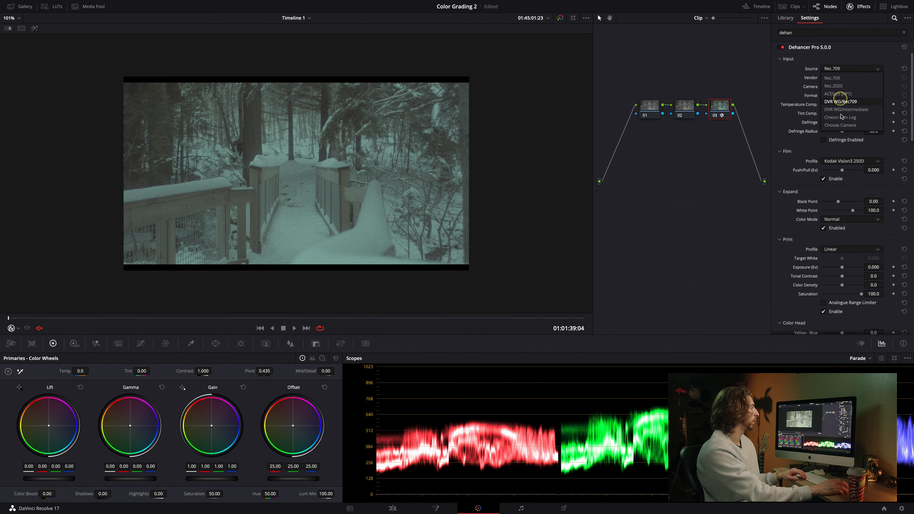
pyautogui.click(841, 125)
pyautogui.click(839, 77)
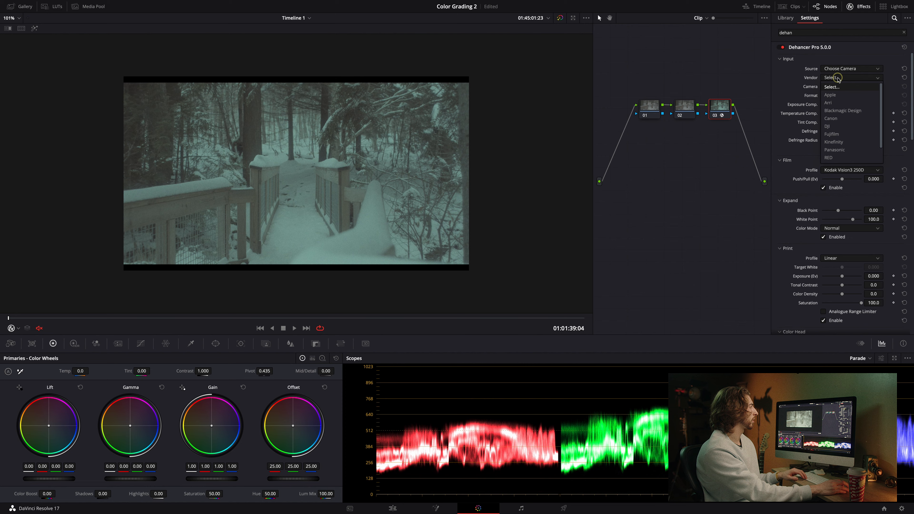
pyautogui.click(842, 112)
pyautogui.click(845, 87)
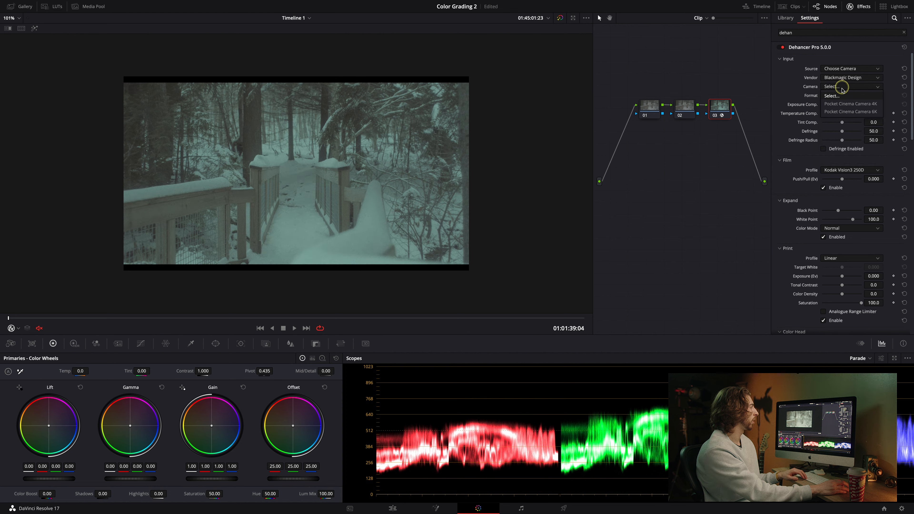
pyautogui.click(844, 112)
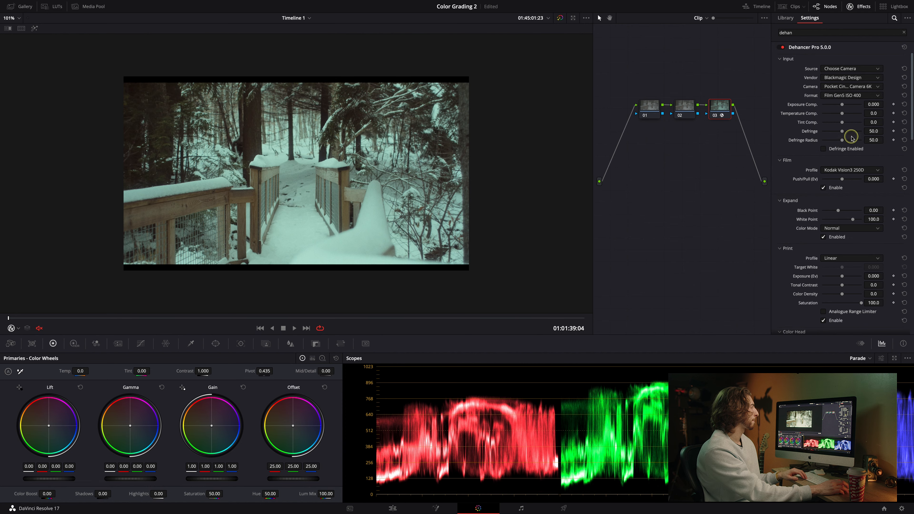
# Set the Dehancer film profile on node 03 to Fuji Eterna Vivid 500 (Exp. 2013).
pyautogui.click(835, 174)
pyautogui.scroll(5, 840, 191)
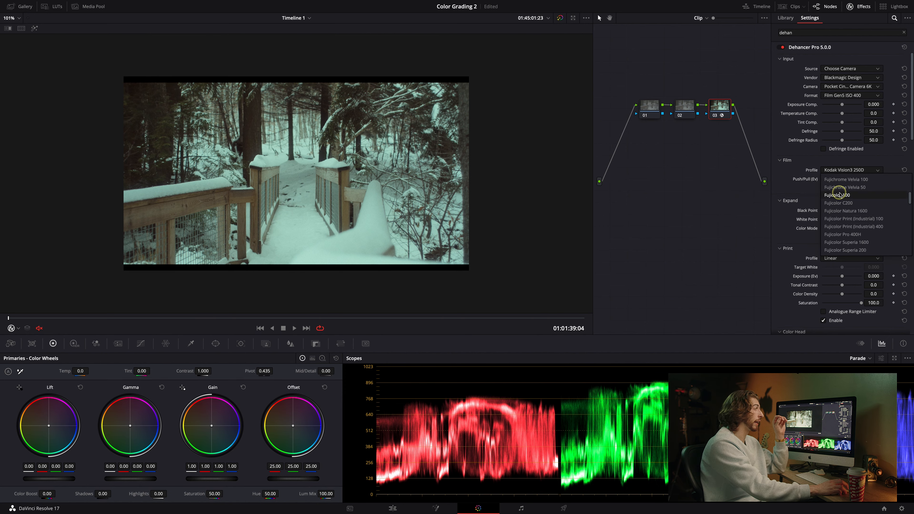
pyautogui.scroll(2, 841, 196)
pyautogui.scroll(1, 843, 195)
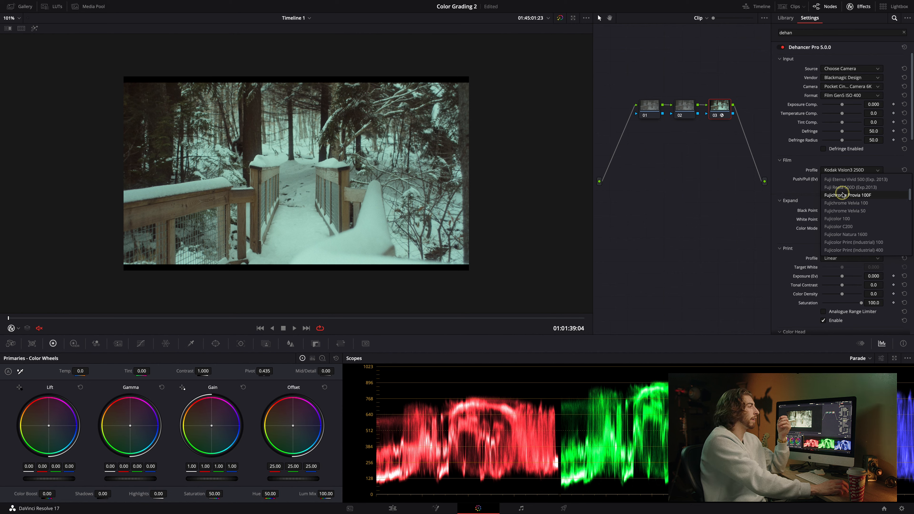
pyautogui.scroll(3, 853, 222)
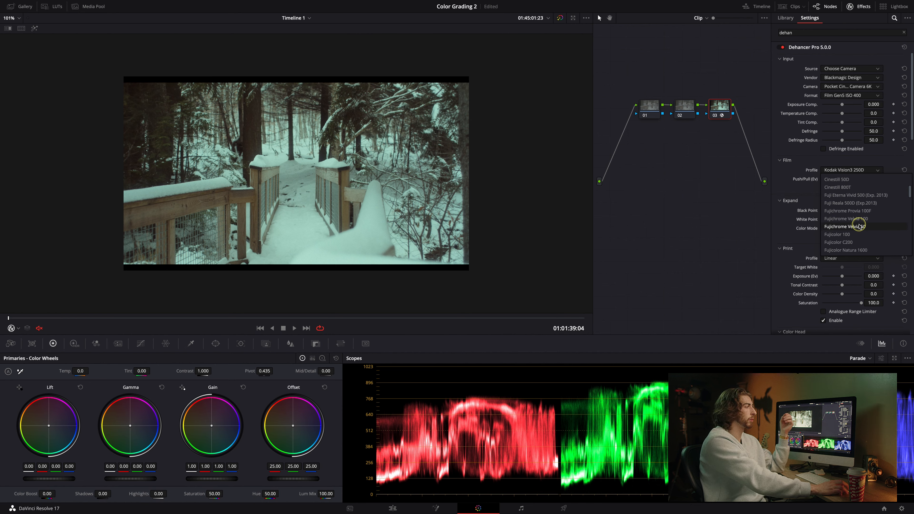
pyautogui.scroll(2, 855, 219)
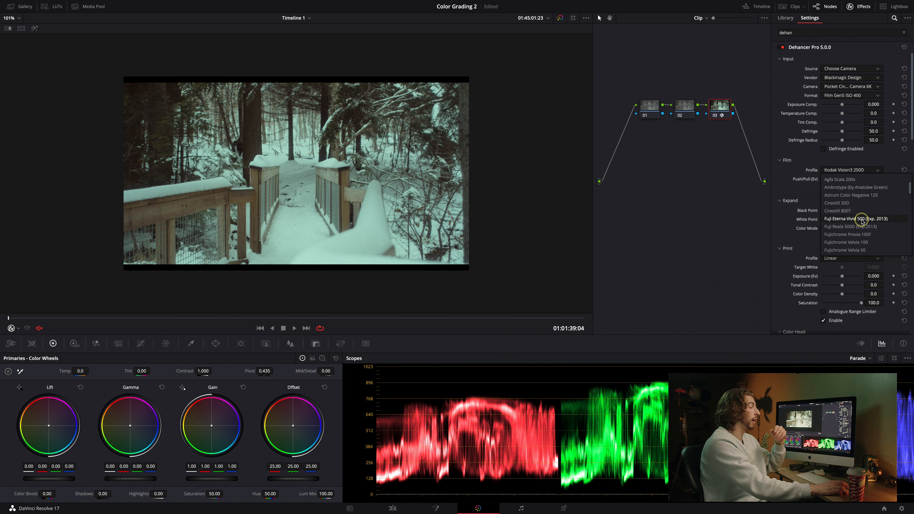
pyautogui.click(846, 219)
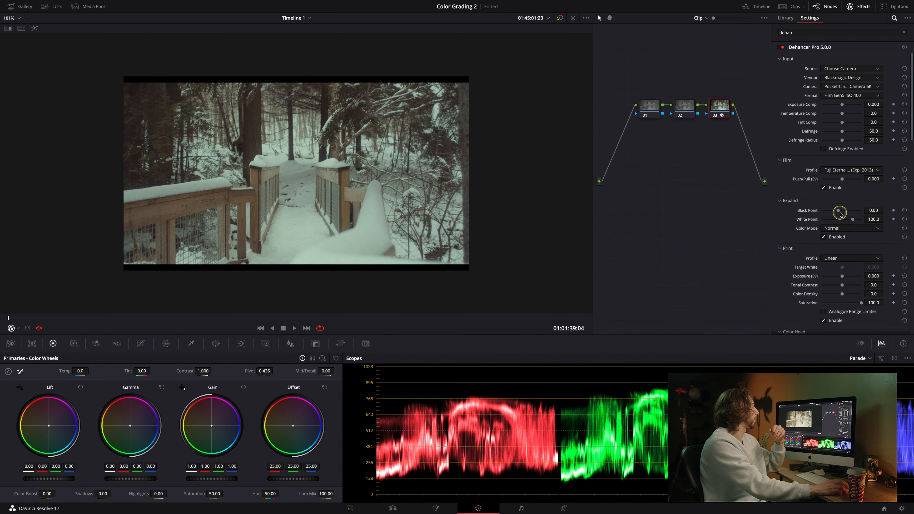
# Set the Dehancer print profile to Cineon Film Log.
pyautogui.scroll(-4, 778, 173)
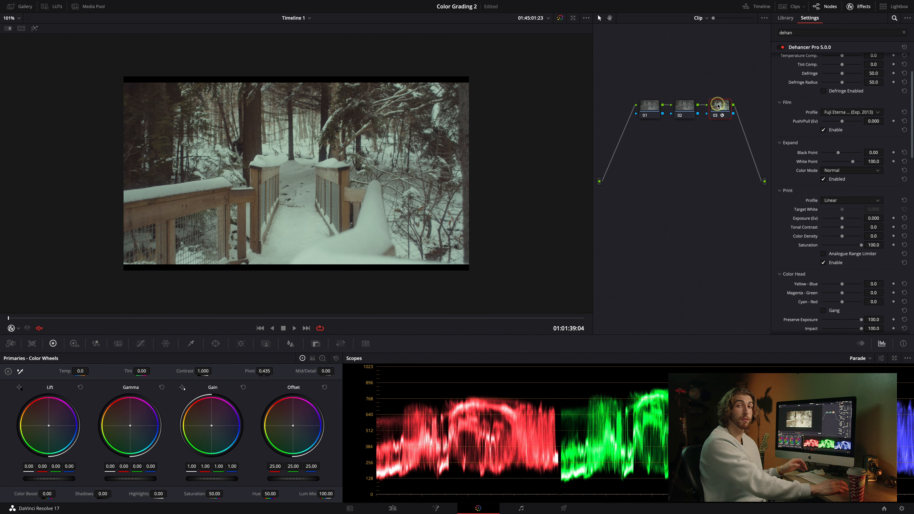
pyautogui.click(835, 202)
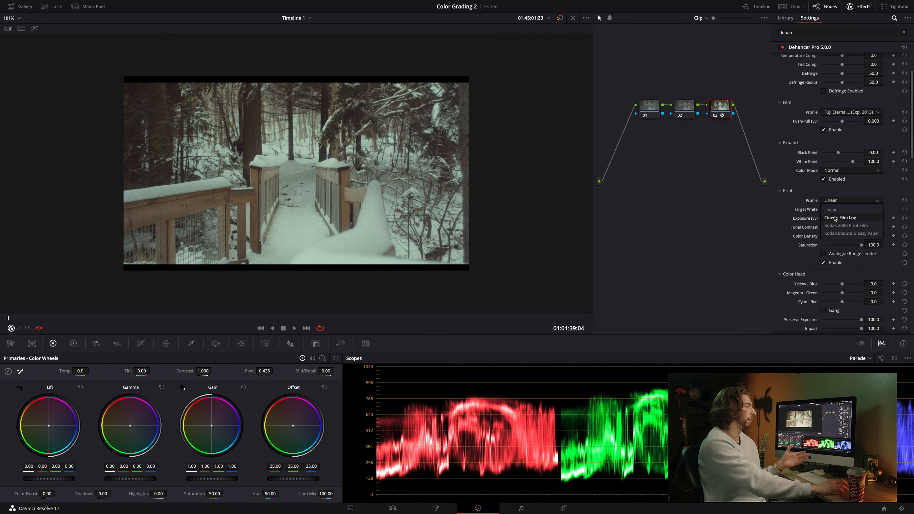
pyautogui.click(835, 218)
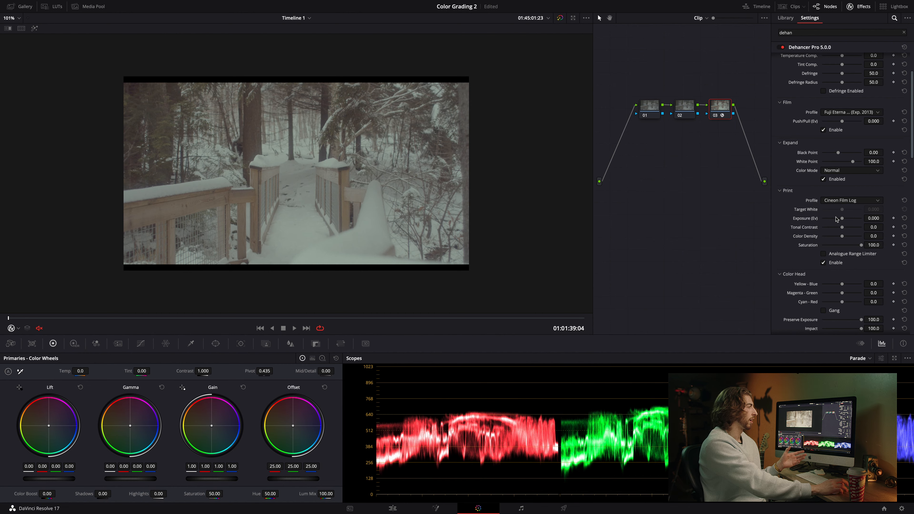
# Add a new serial node 04 after node 03.
pyautogui.click(725, 110)
pyautogui.hotkey('alt', 's')
pyautogui.click(721, 112)
pyautogui.moveTo(614, 133); pyautogui.dragTo(755, 107)
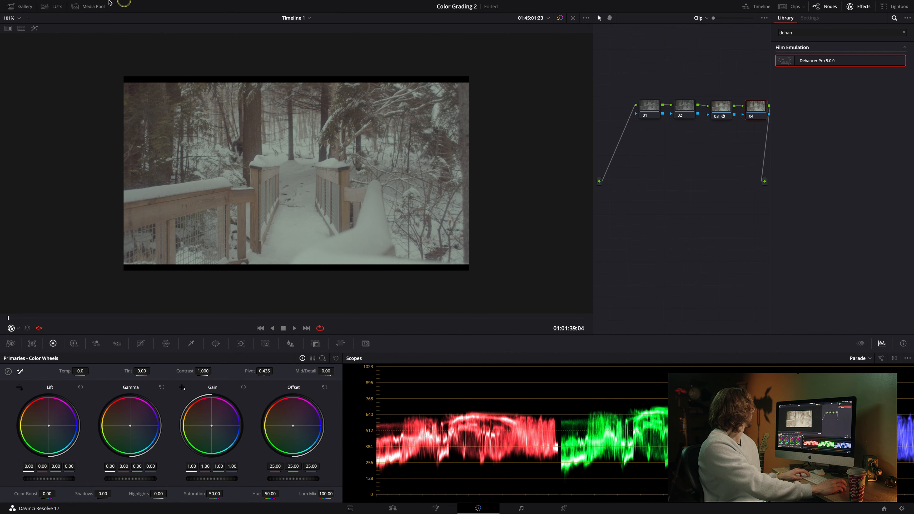
# Apply the DCI-P3 Fujifilm 3513DI D60 LUT from the Film Looks folder to node 04.
pyautogui.click(56, 7)
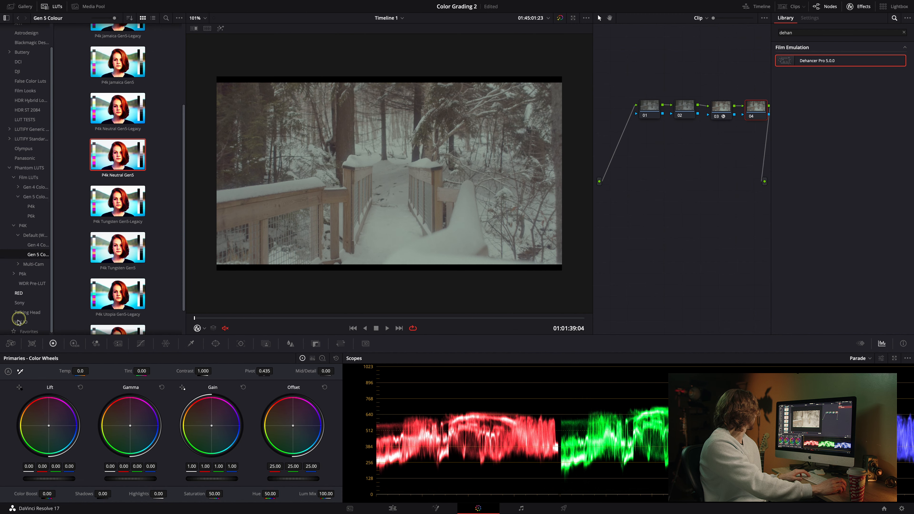
pyautogui.click(22, 91)
pyautogui.scroll(3, 169, 219)
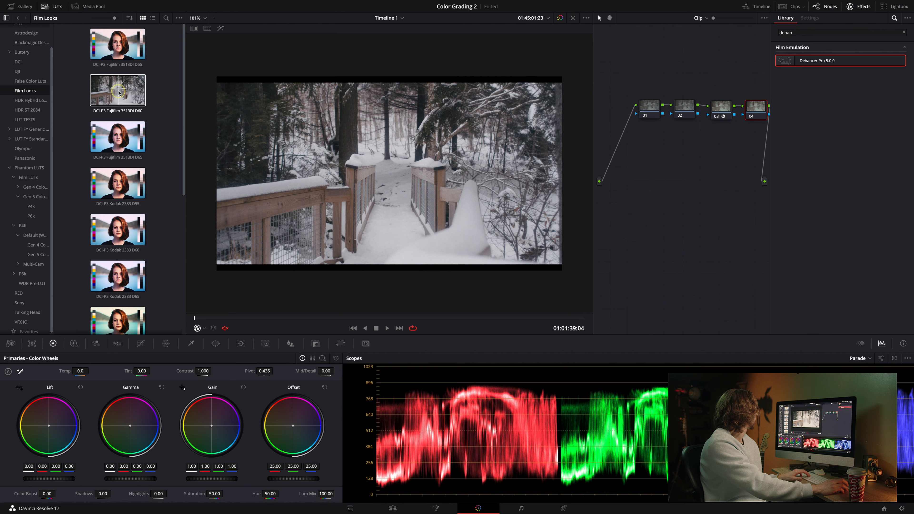
pyautogui.moveTo(140, 94); pyautogui.dragTo(756, 108)
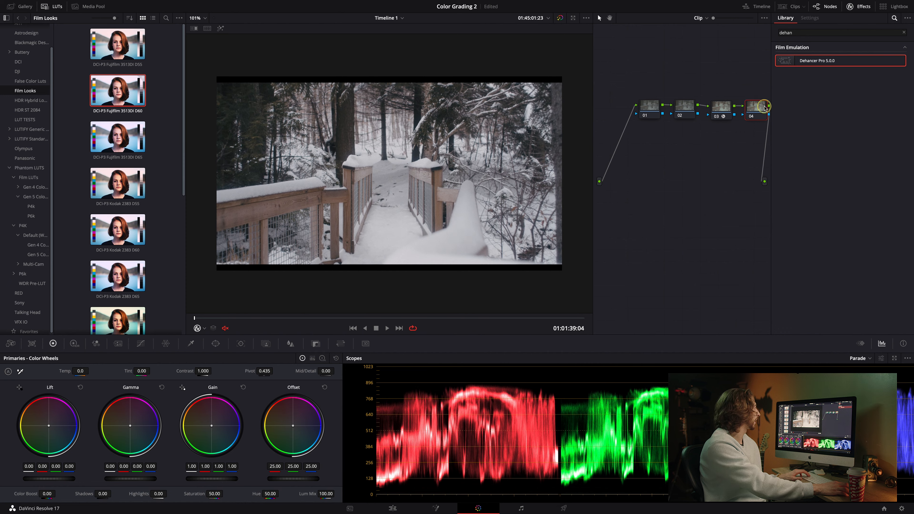
# Scrub and play back the clip to preview the film look, hiding the effects and LUT browsers.
pyautogui.moveTo(245, 318); pyautogui.dragTo(382, 318)
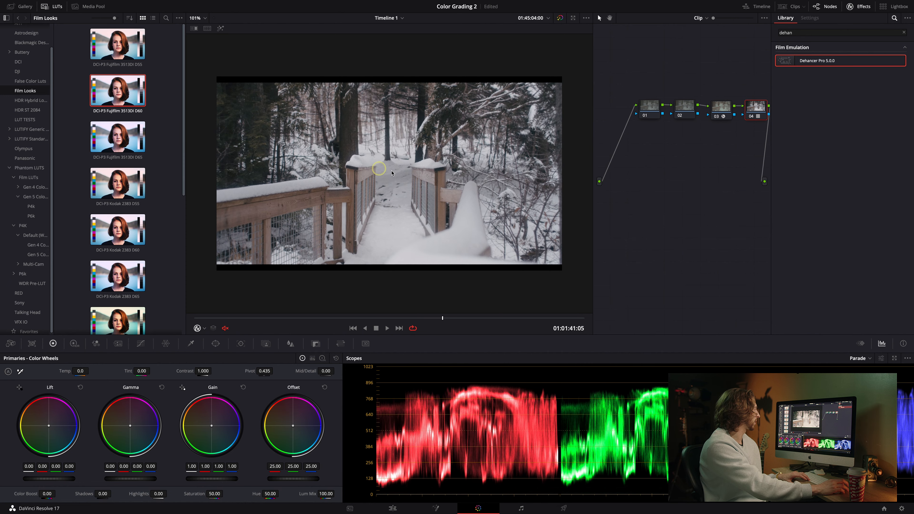
pyautogui.moveTo(456, 318); pyautogui.dragTo(218, 317)
pyautogui.press('space')
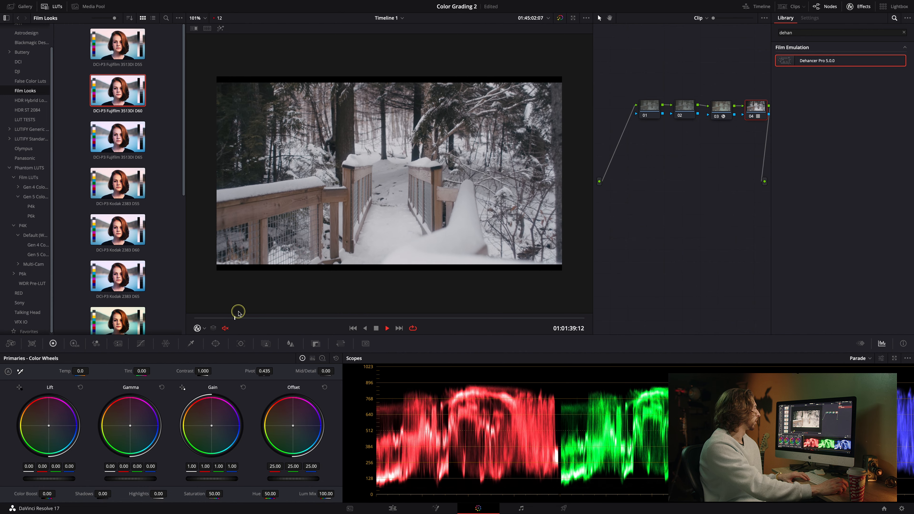
pyautogui.click(859, 6)
pyautogui.press('space')
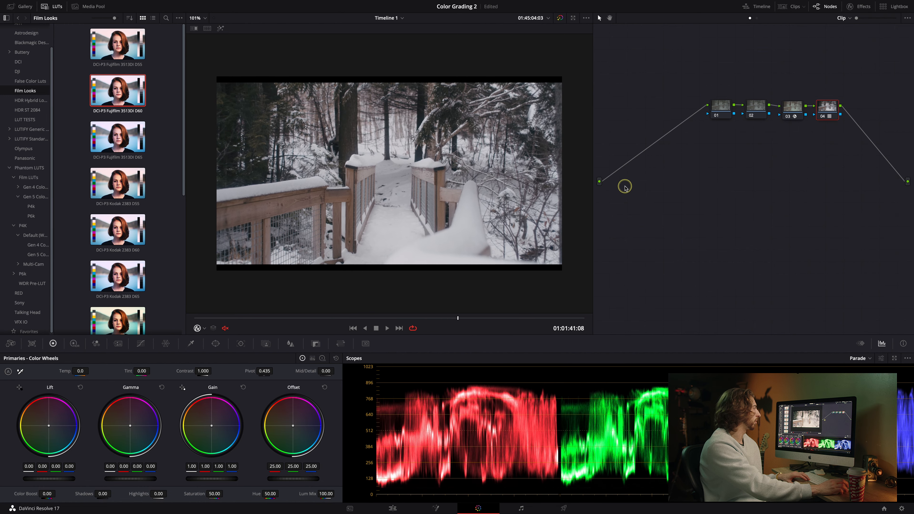
pyautogui.click(51, 6)
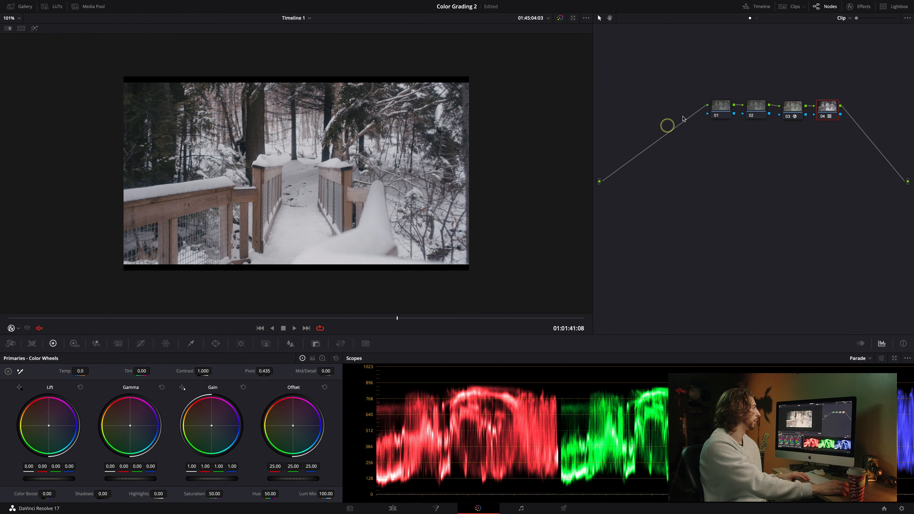
# Open node 03's Dehancer settings, enable Bloom and reduce the Bloom Impact to about 35.8.
pyautogui.doubleClick(794, 108)
pyautogui.scroll(-2, 788, 262)
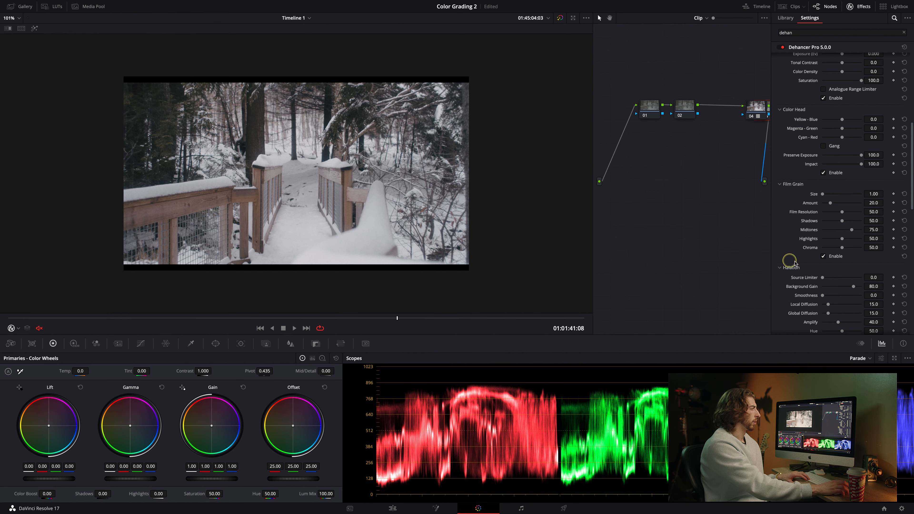
pyautogui.scroll(-4, 795, 263)
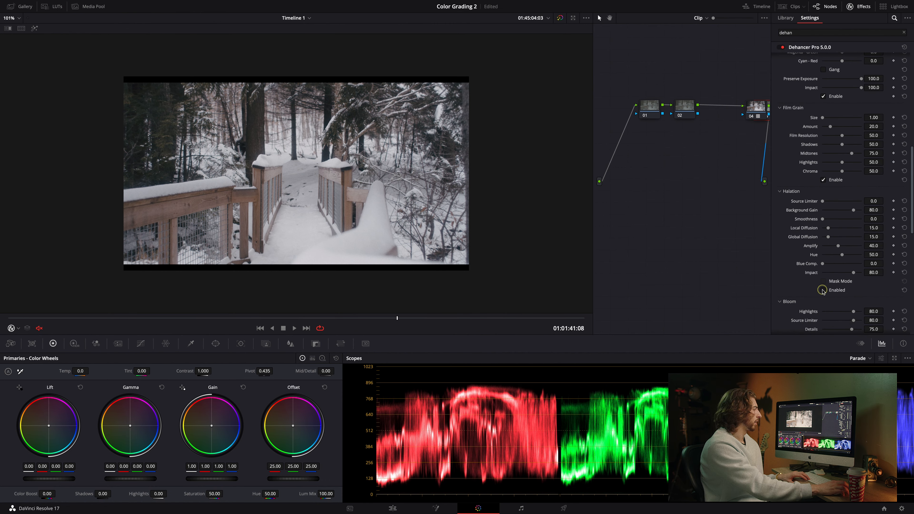
pyautogui.scroll(-6, 821, 284)
pyautogui.click(819, 271)
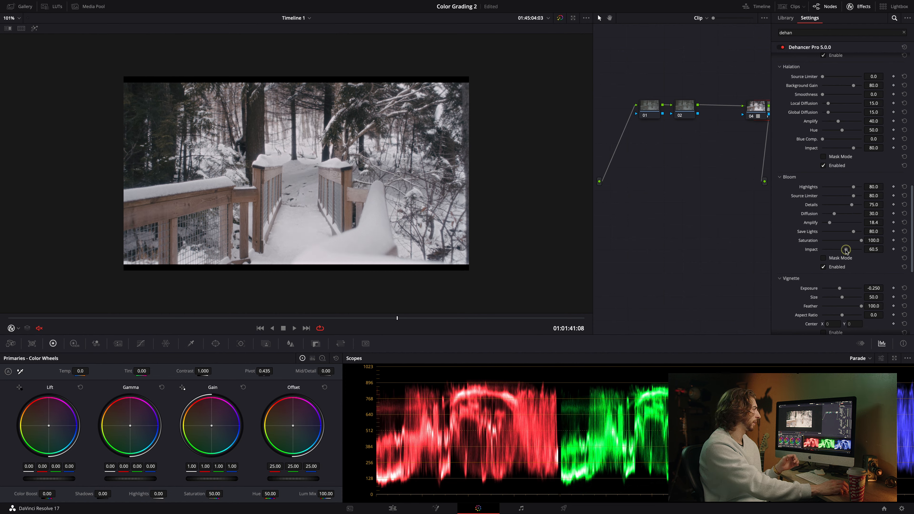
pyautogui.moveTo(846, 251); pyautogui.dragTo(836, 250)
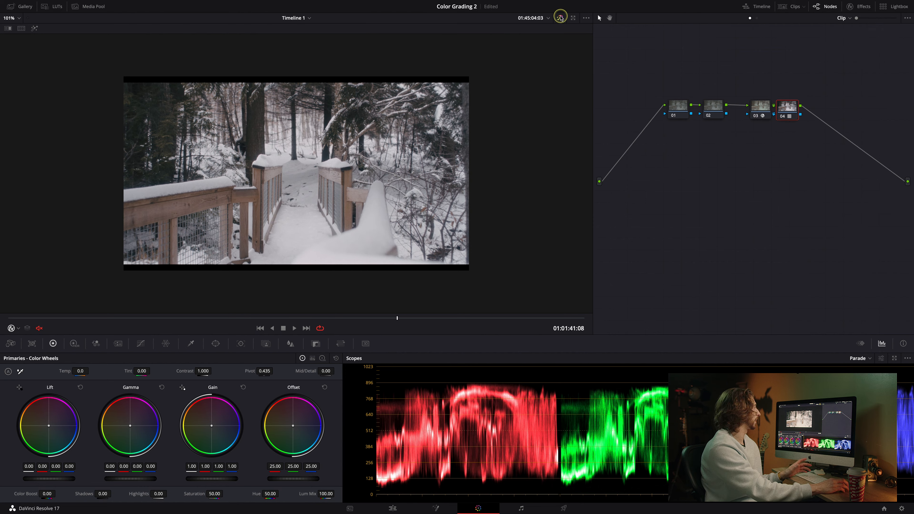
# Toggle the grade bypass to compare before and after, then play the clip full screen.
pyautogui.click(561, 18)
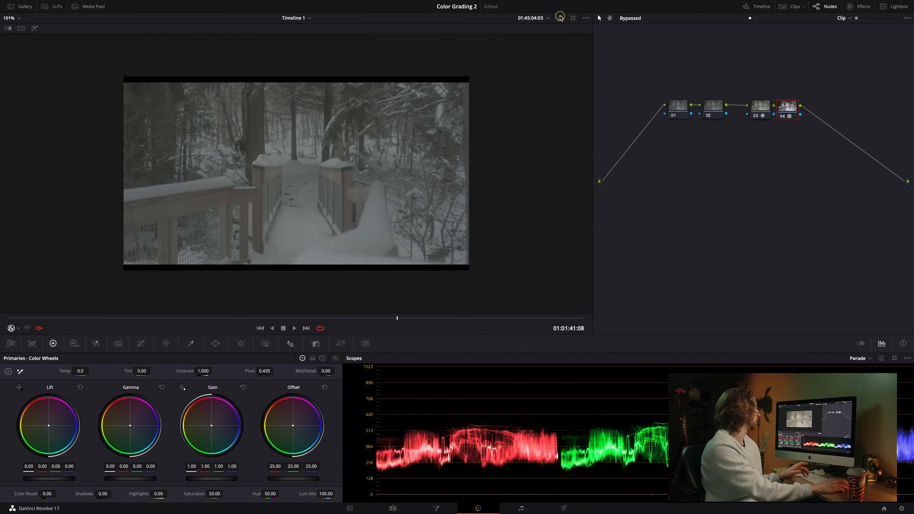
pyautogui.click(560, 18)
pyautogui.click(561, 17)
pyautogui.click(560, 17)
pyautogui.press('super+f')
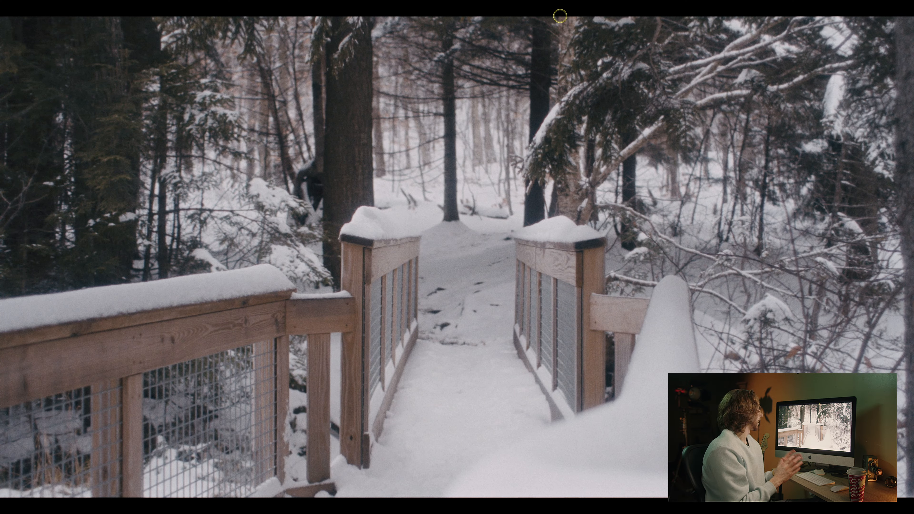
pyautogui.press('space')
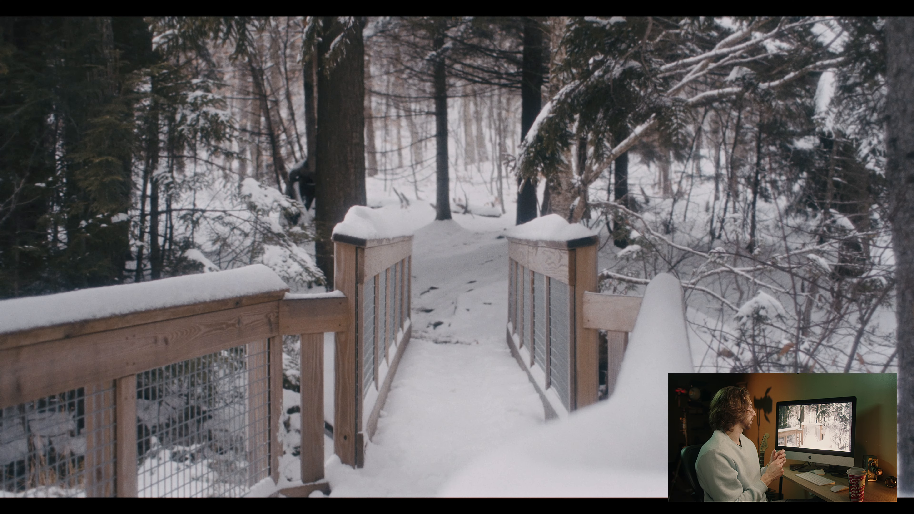
pyautogui.press('Escape')
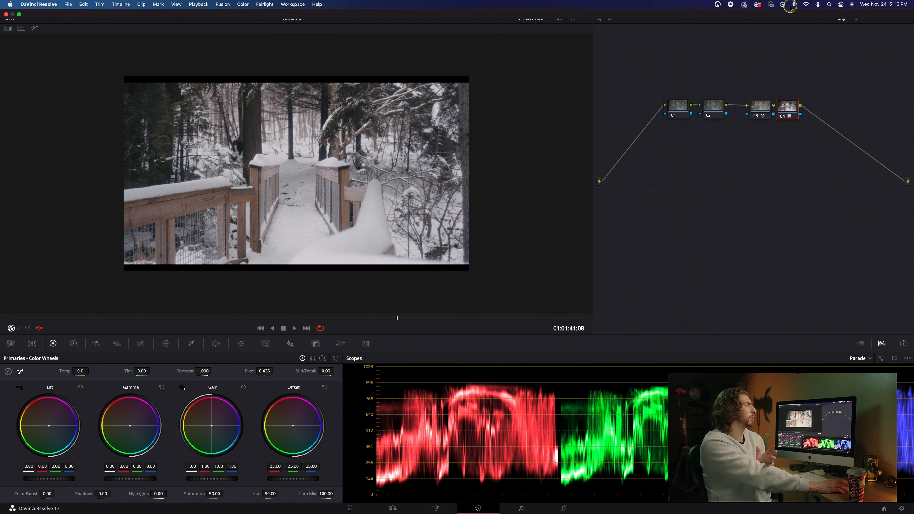
# Show the clip strip and browse clips 12, 11 and 09, scrubbing through each.
pyautogui.click(785, 7)
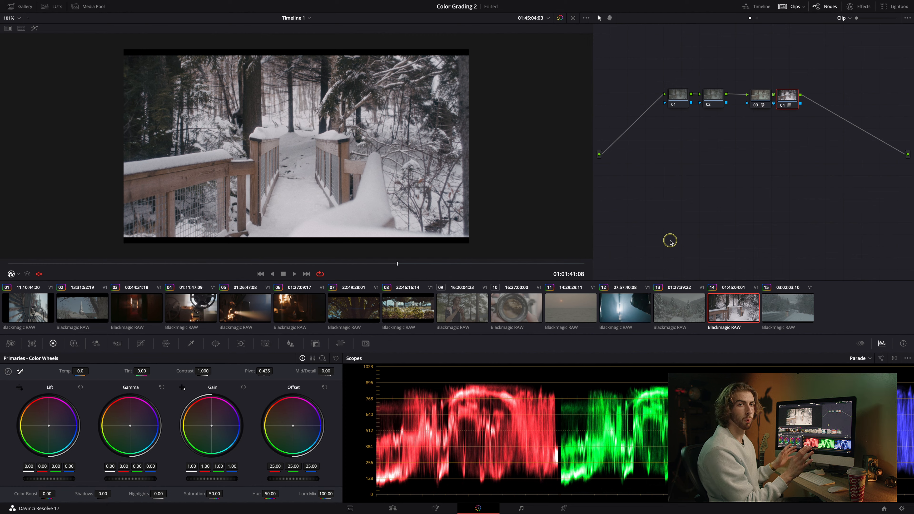
pyautogui.click(624, 314)
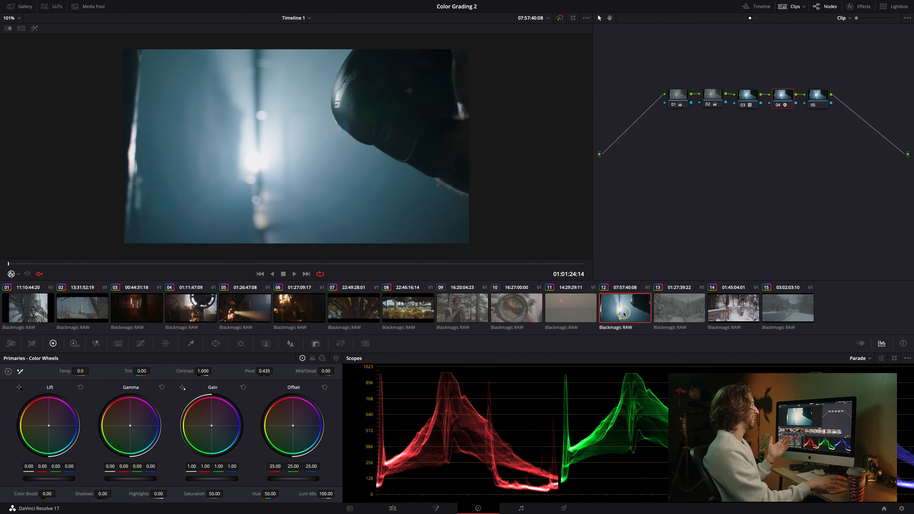
pyautogui.moveTo(143, 265); pyautogui.dragTo(328, 264)
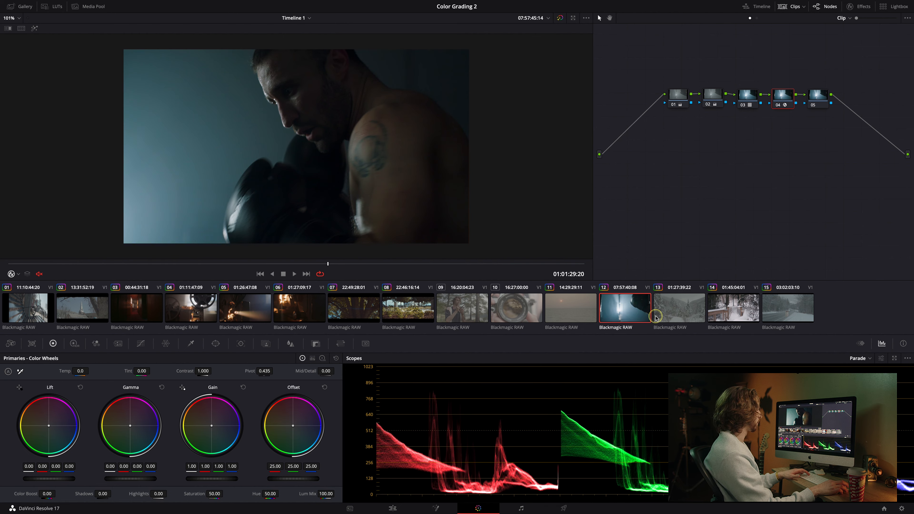
pyautogui.click(576, 314)
pyautogui.moveTo(82, 265); pyautogui.dragTo(130, 265)
pyautogui.click(457, 313)
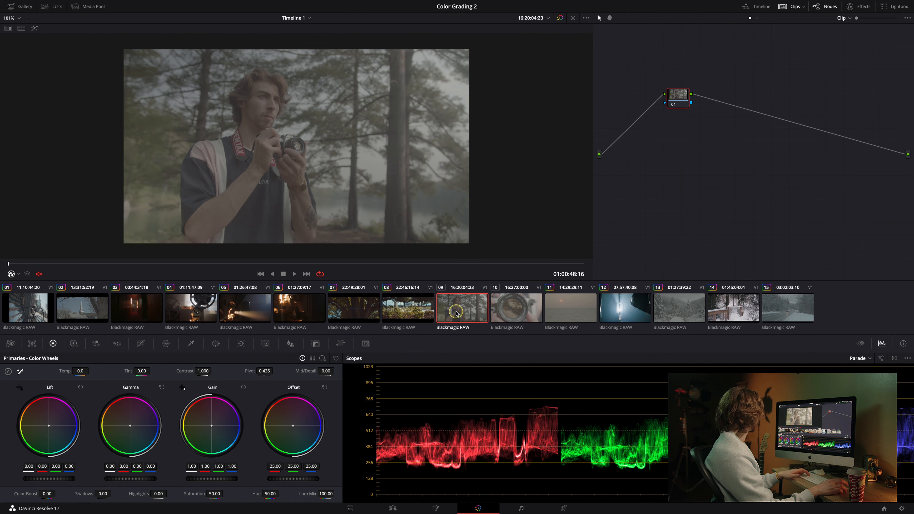
pyautogui.moveTo(179, 264); pyautogui.dragTo(457, 265)
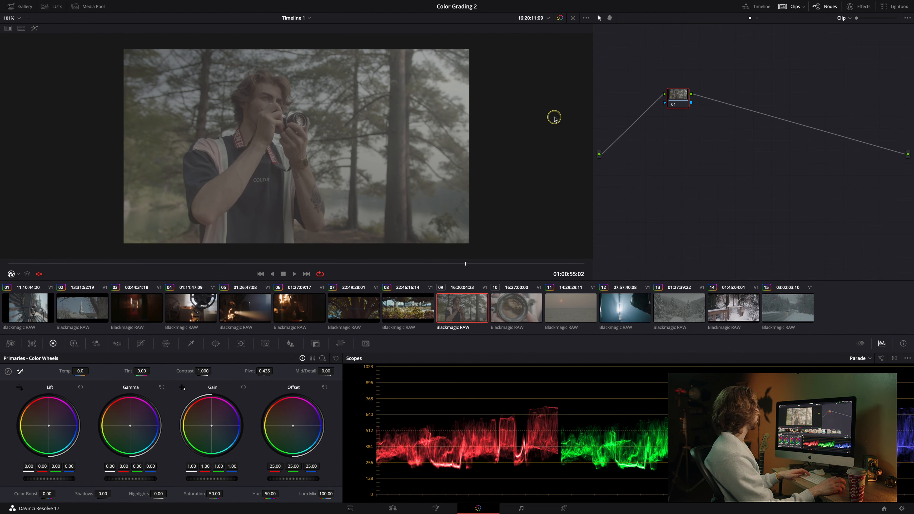
# On clip 09, add three serial nodes after node 01.
pyautogui.moveTo(680, 95); pyautogui.dragTo(675, 98)
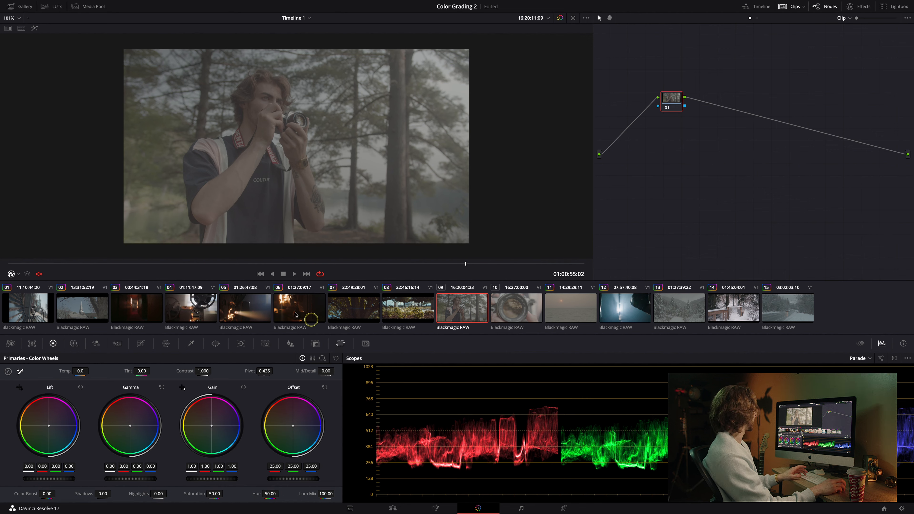
pyautogui.moveTo(323, 263); pyautogui.dragTo(62, 257)
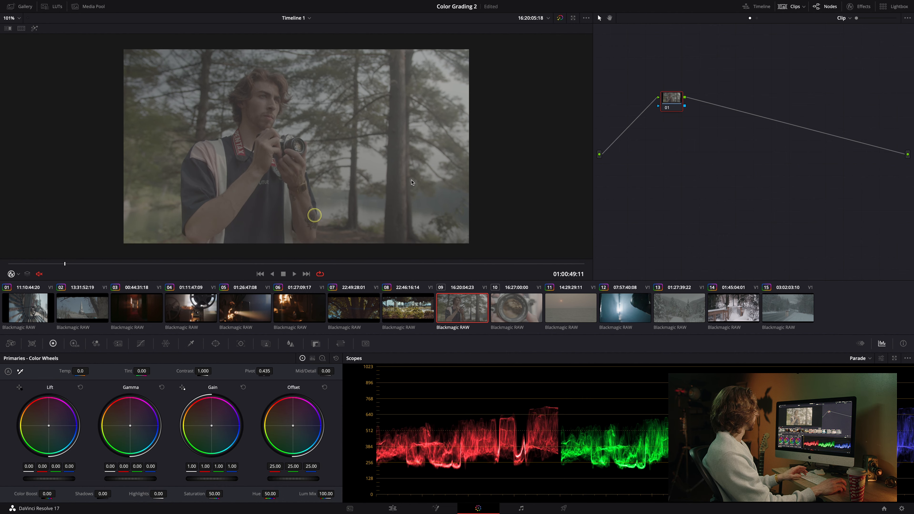
pyautogui.click(677, 108)
pyautogui.hotkey('alt', 's')
pyautogui.hotkey('alt', 's')
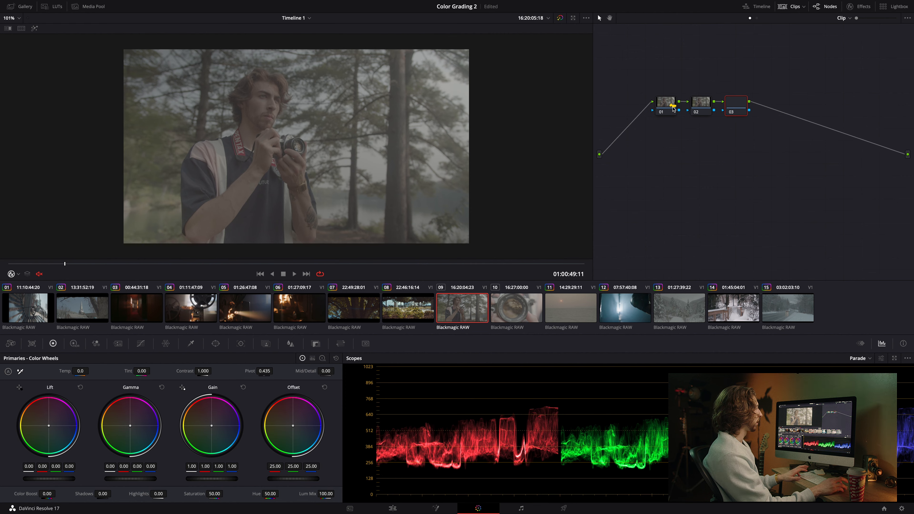
pyautogui.hotkey('alt', 's')
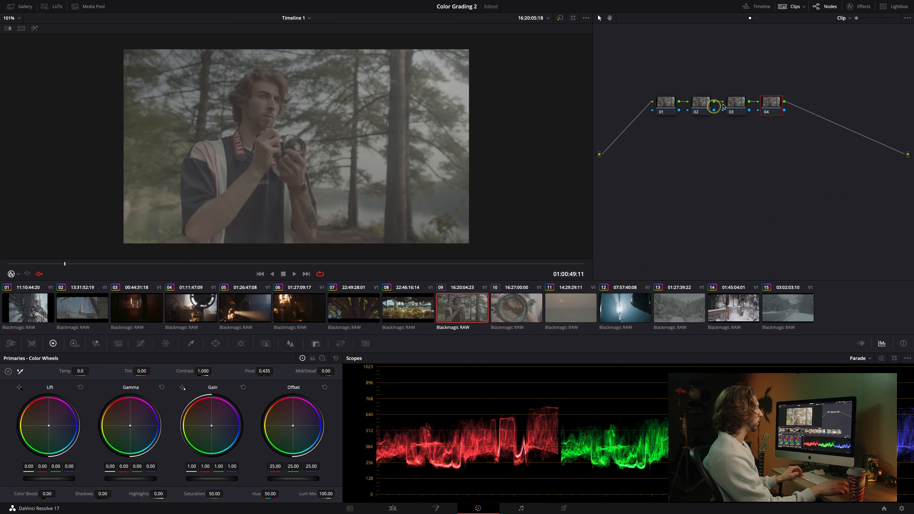
# Move node 01 above the chain and apply a context-menu command to node 02.
pyautogui.moveTo(669, 104); pyautogui.dragTo(662, 72)
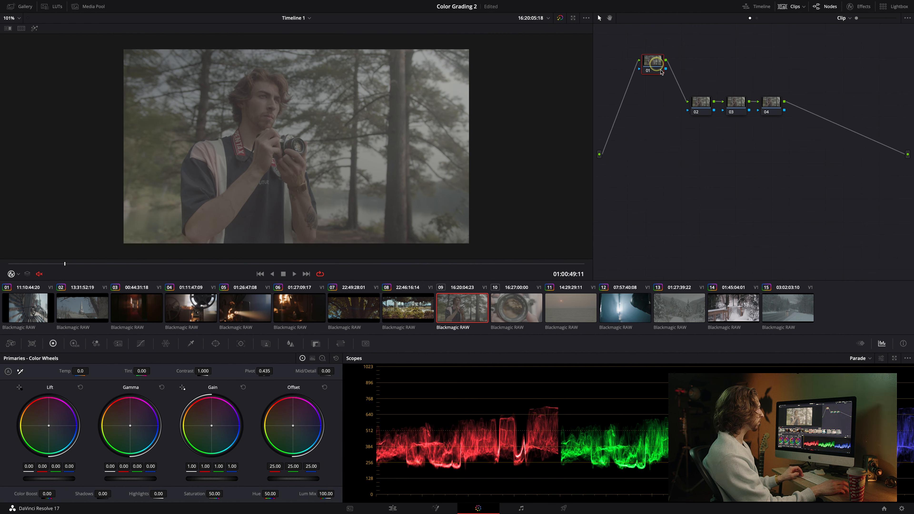
pyautogui.rightClick(700, 104)
pyautogui.click(722, 118)
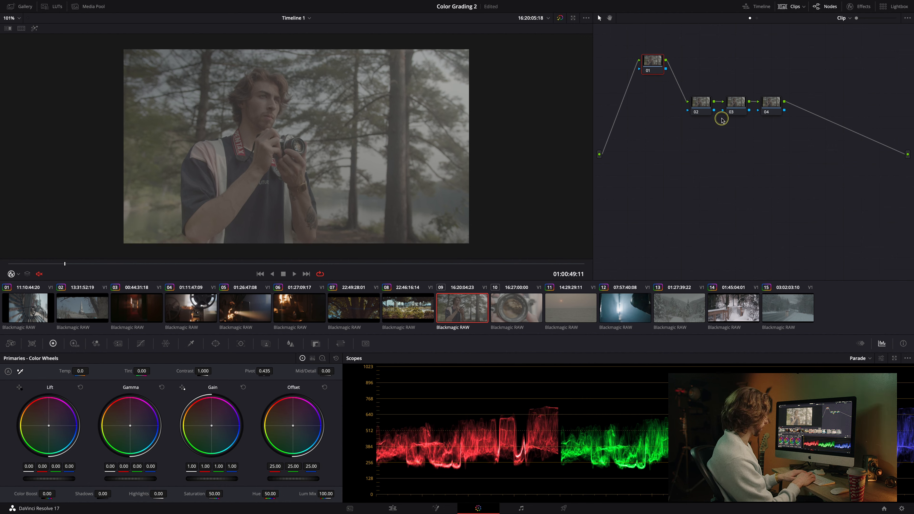
# Label node 03 as EXP and node 04 as DEH.
pyautogui.rightClick(736, 103)
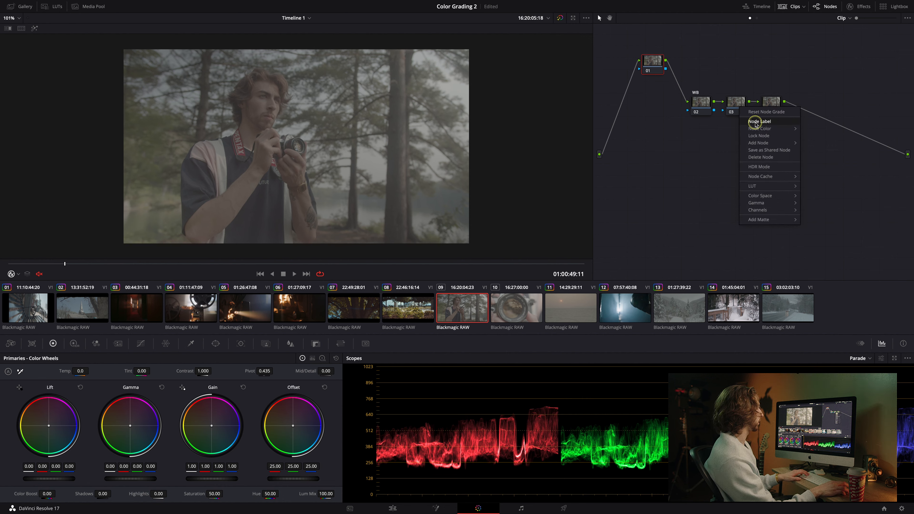
pyautogui.click(755, 121)
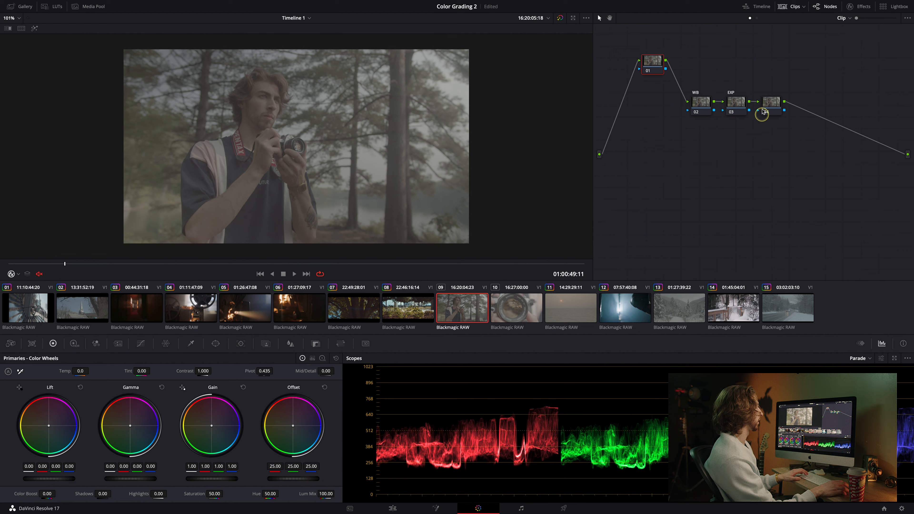
pyautogui.rightClick(771, 104)
pyautogui.click(786, 120)
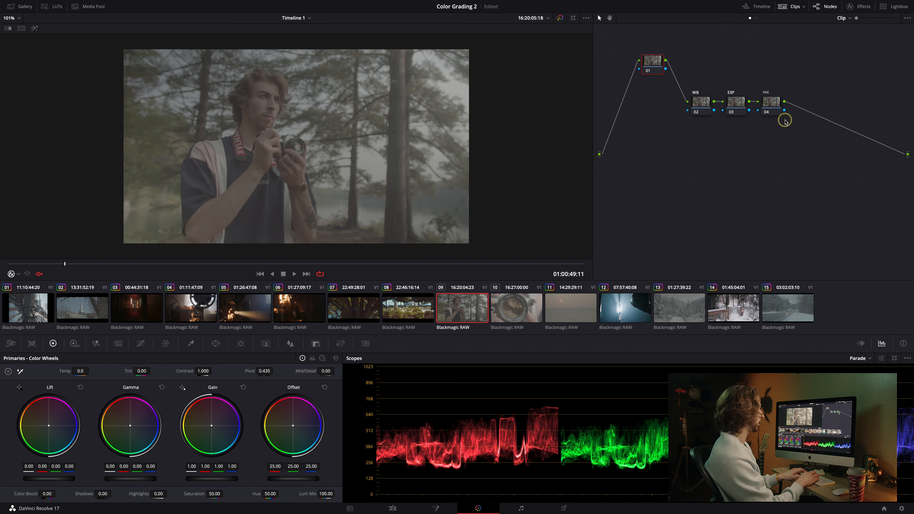
pyautogui.write('DEH')
pyautogui.press('Return')
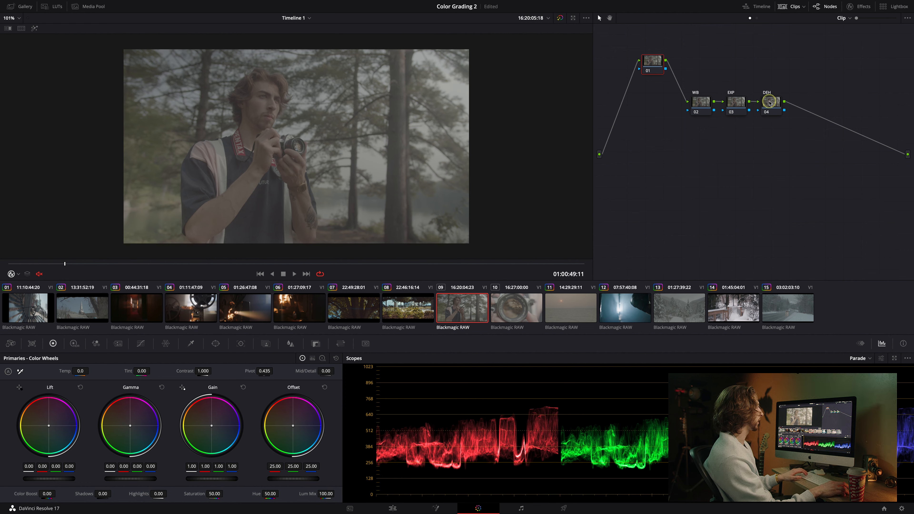
# Apply the Dehancer Pro effect from the effects library to node 04.
pyautogui.click(859, 6)
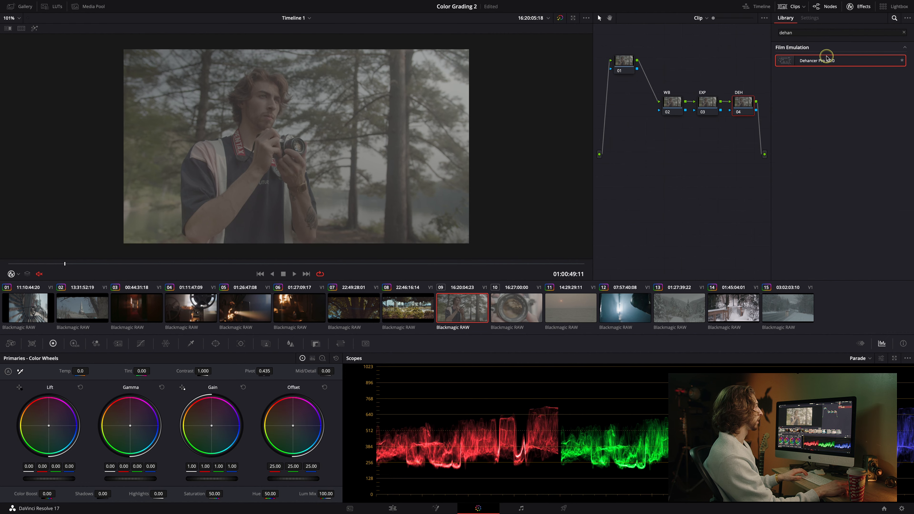
pyautogui.moveTo(823, 61); pyautogui.dragTo(743, 102)
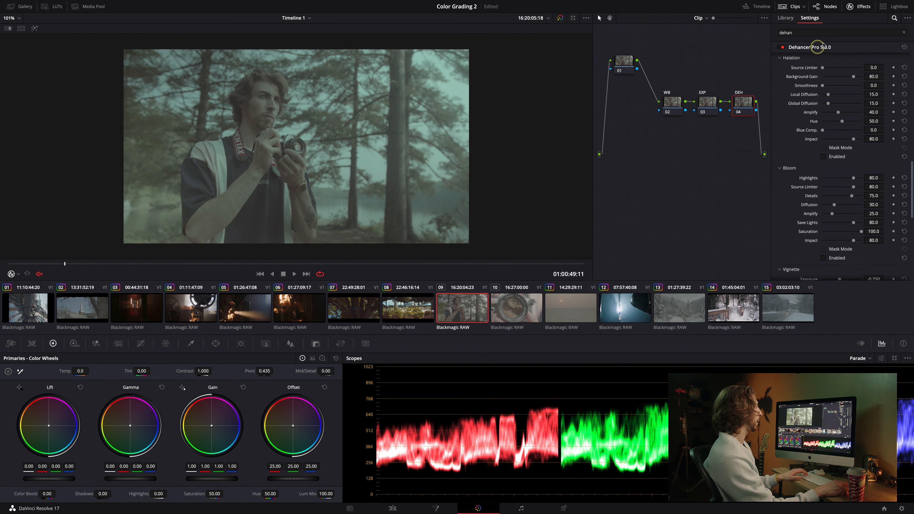
pyautogui.click(859, 6)
pyautogui.click(860, 6)
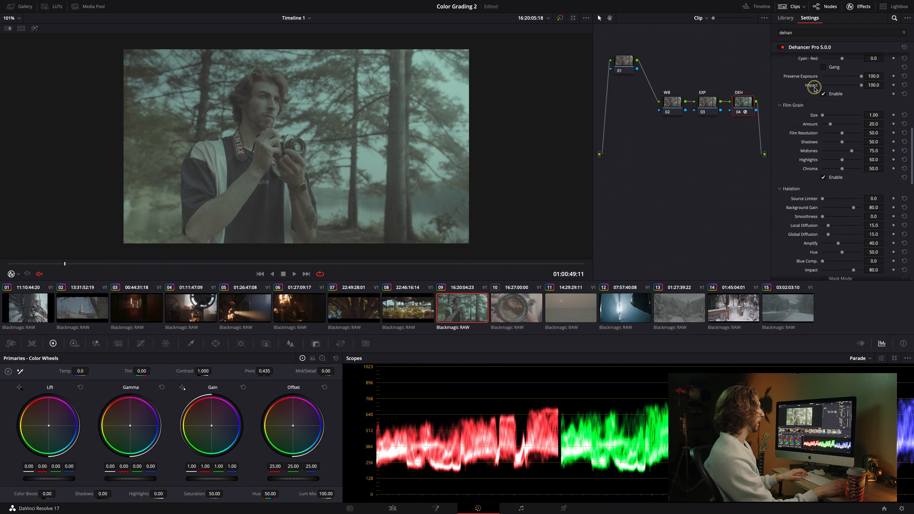
# Set the Dehancer input to Blackmagic Design, Pocket Cinema Camera 6K, format Film Gen5 ISO 400.
pyautogui.click(831, 69)
pyautogui.click(837, 121)
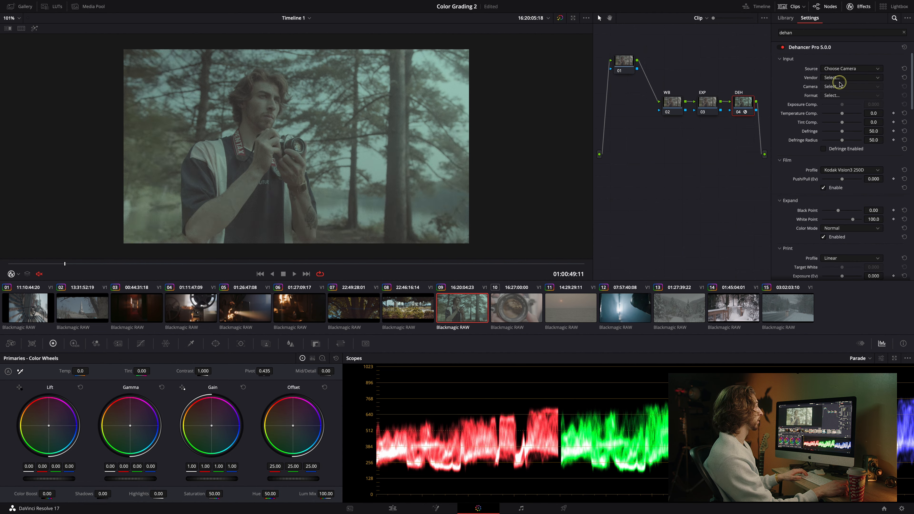
pyautogui.click(839, 78)
pyautogui.click(843, 110)
pyautogui.click(841, 87)
pyautogui.click(841, 111)
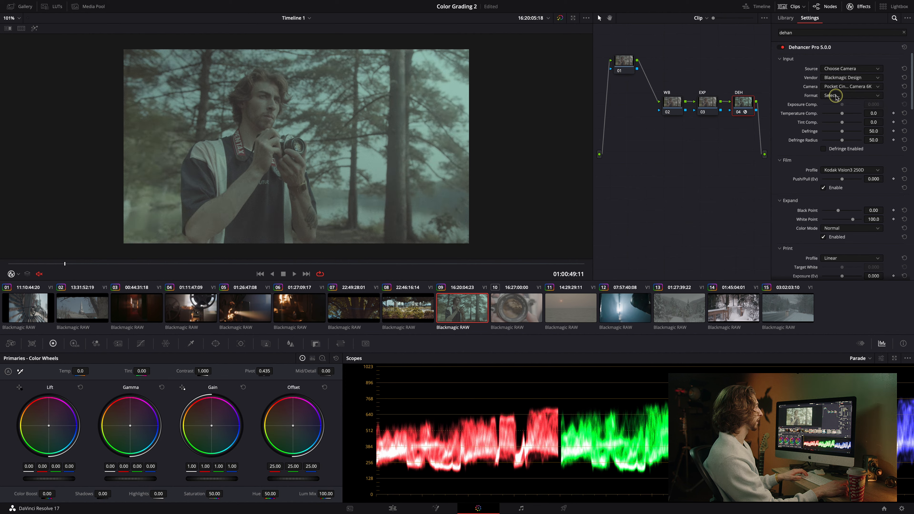
pyautogui.click(839, 95)
pyautogui.click(844, 136)
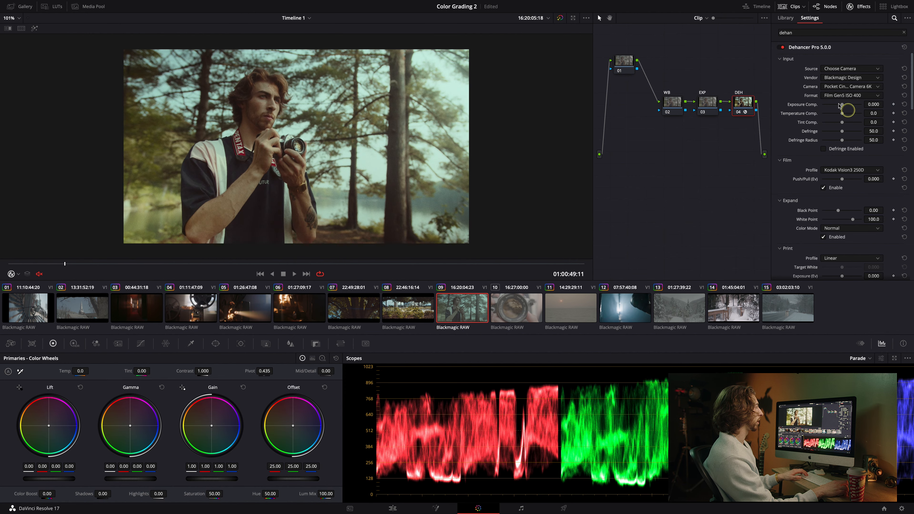
# Try several Kodak film profiles in Dehancer and settle on Kodak Gold 200.
pyautogui.scroll(-1, 802, 173)
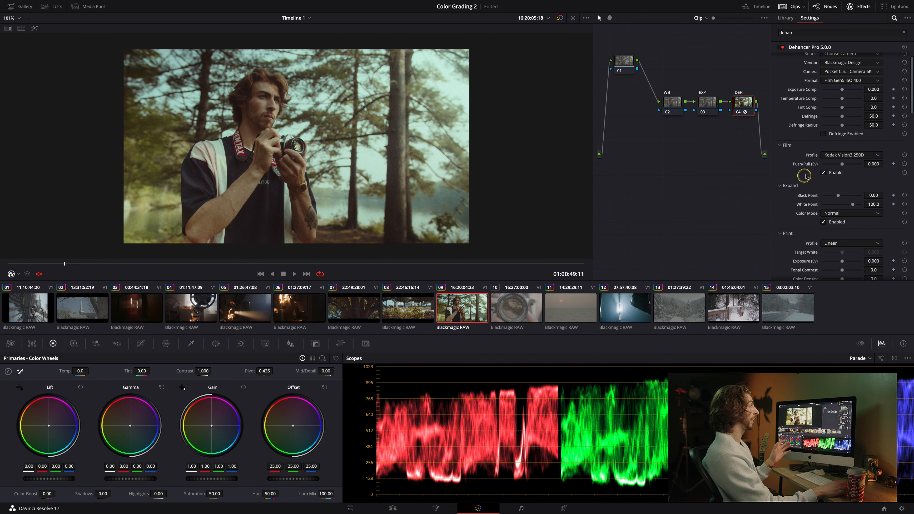
pyautogui.click(839, 158)
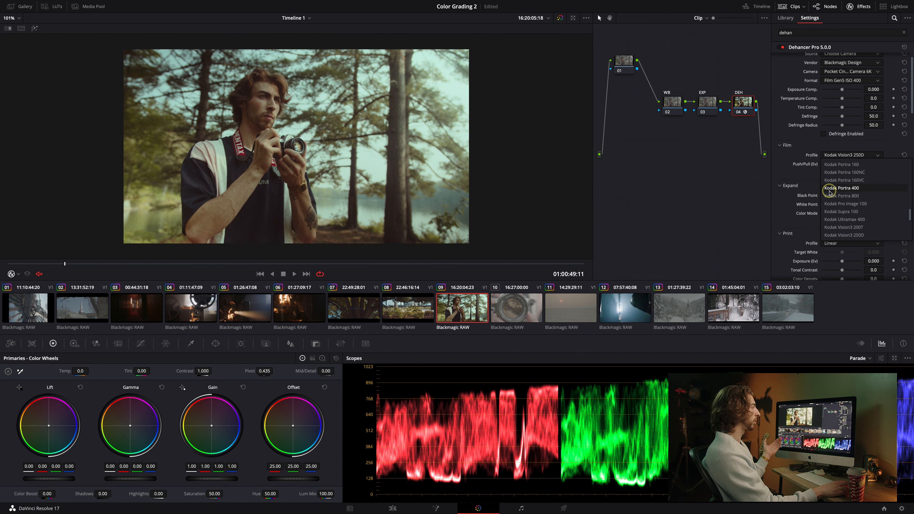
pyautogui.click(839, 189)
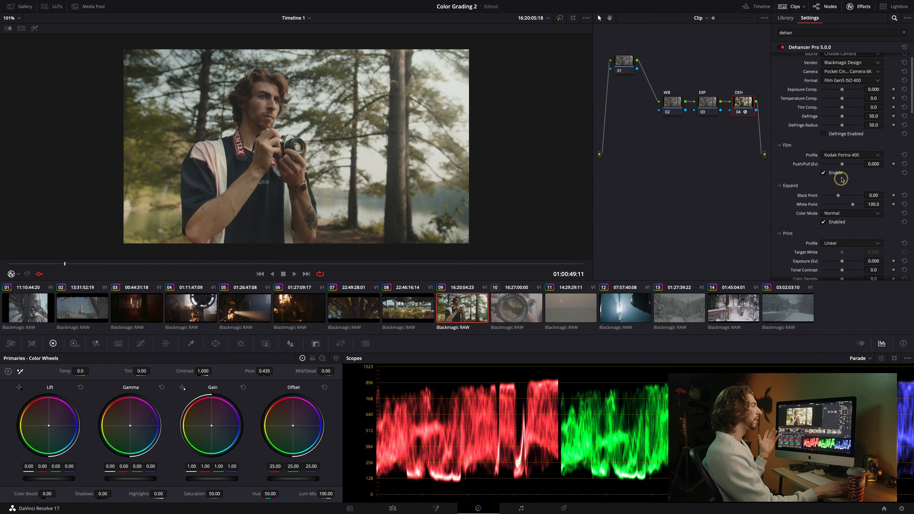
pyautogui.click(840, 155)
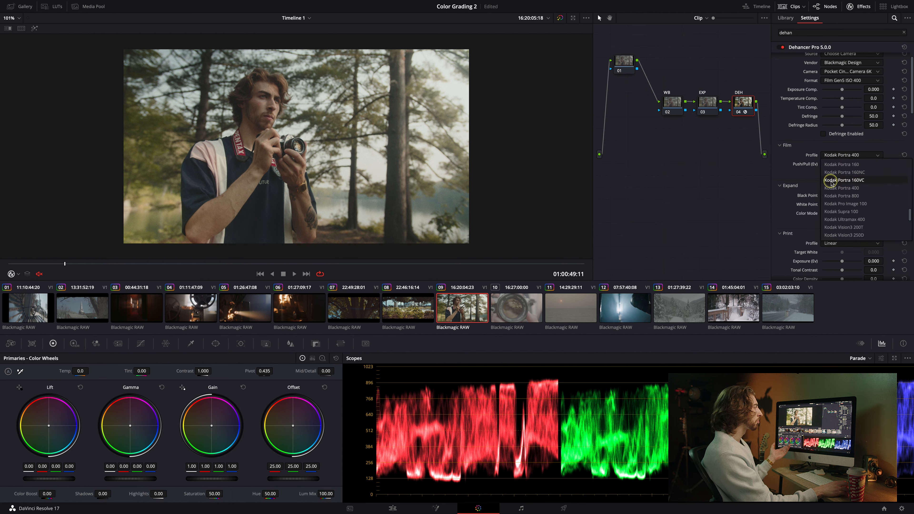
pyautogui.click(849, 219)
pyautogui.click(845, 159)
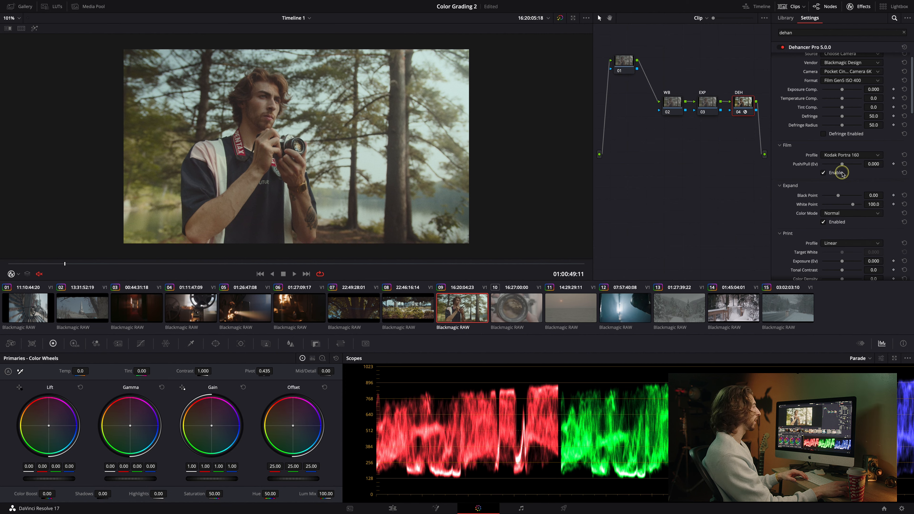
pyautogui.scroll(1, 842, 173)
pyautogui.click(844, 170)
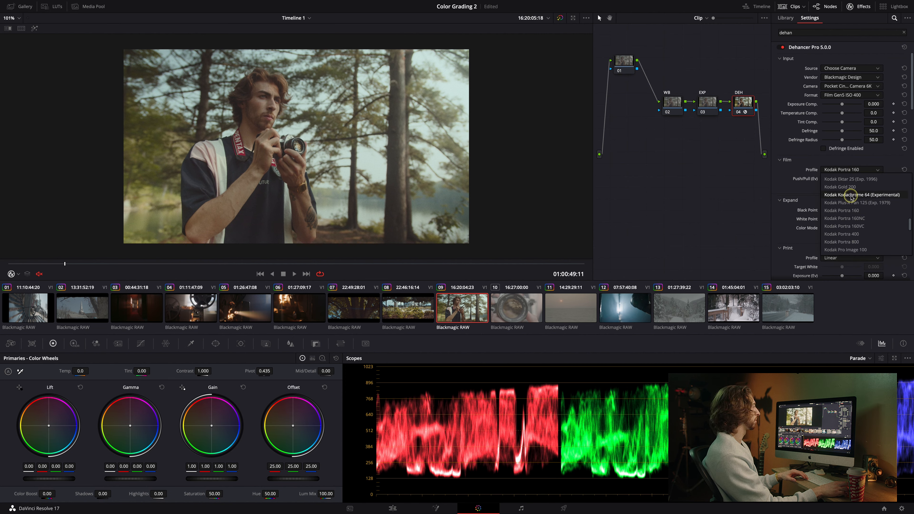
pyautogui.click(851, 194)
pyautogui.click(850, 170)
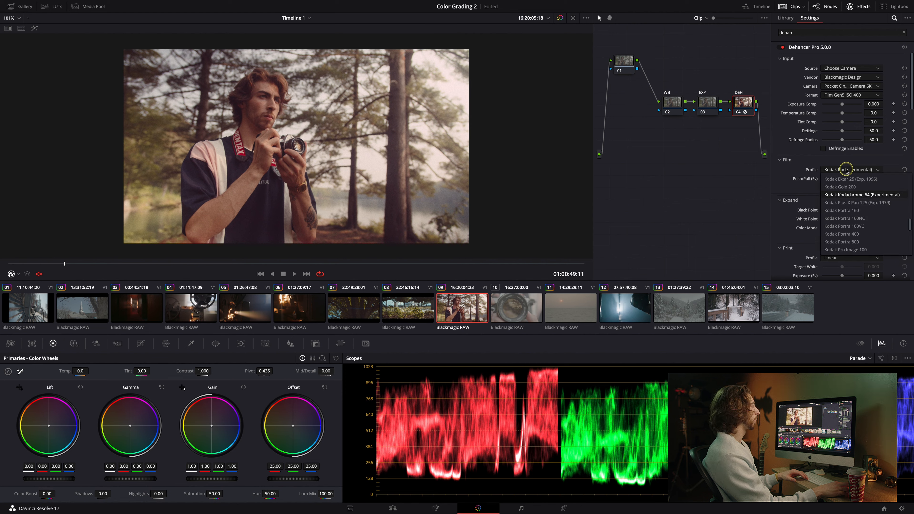
pyautogui.click(851, 186)
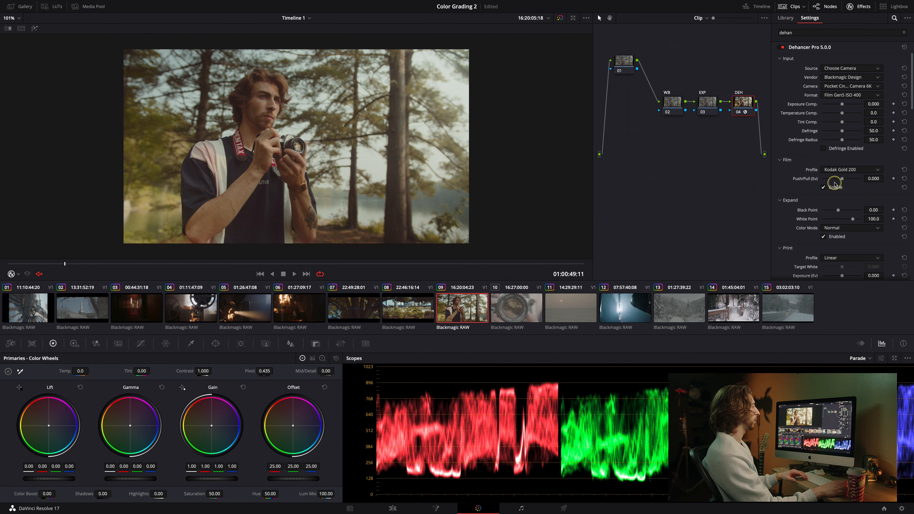
# Set the print profile to Kodak 2383 Print Film and toggle the grade bypass to compare.
pyautogui.scroll(-2, 787, 225)
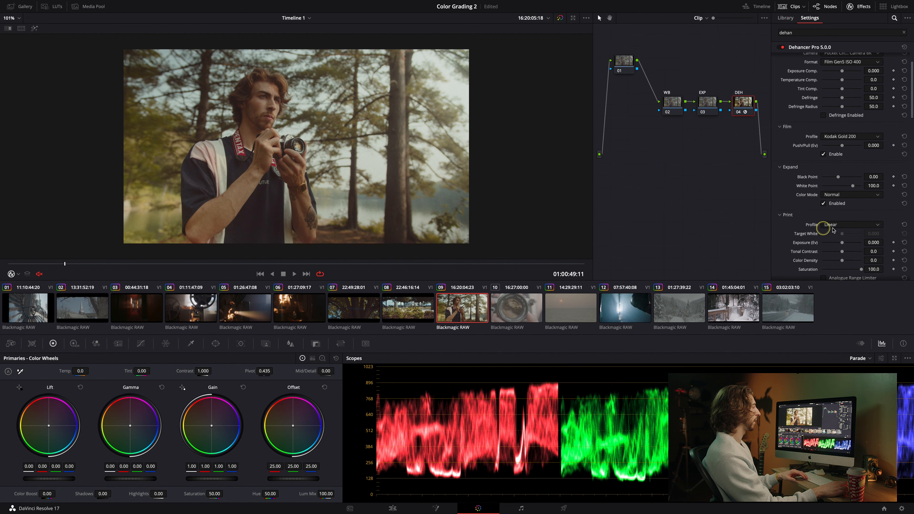
pyautogui.click(846, 225)
pyautogui.click(855, 249)
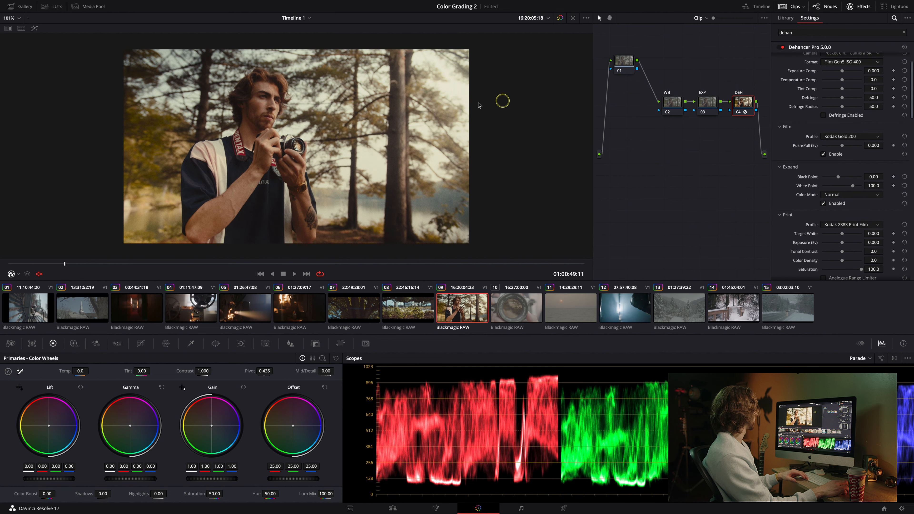
pyautogui.click(560, 18)
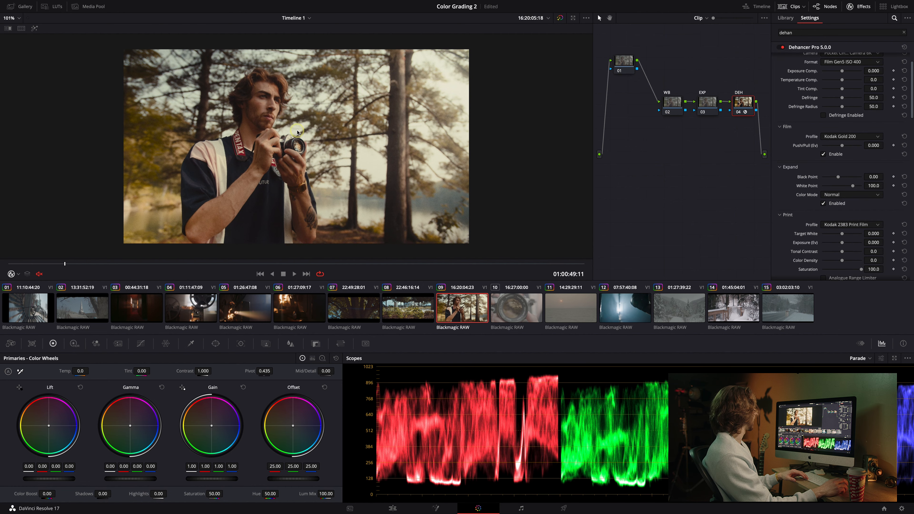
# Set the Expand black point to -0.28 and white point to 99.3, then toggle bypass to compare.
pyautogui.scroll(1, 810, 190)
pyautogui.scroll(1, 810, 190)
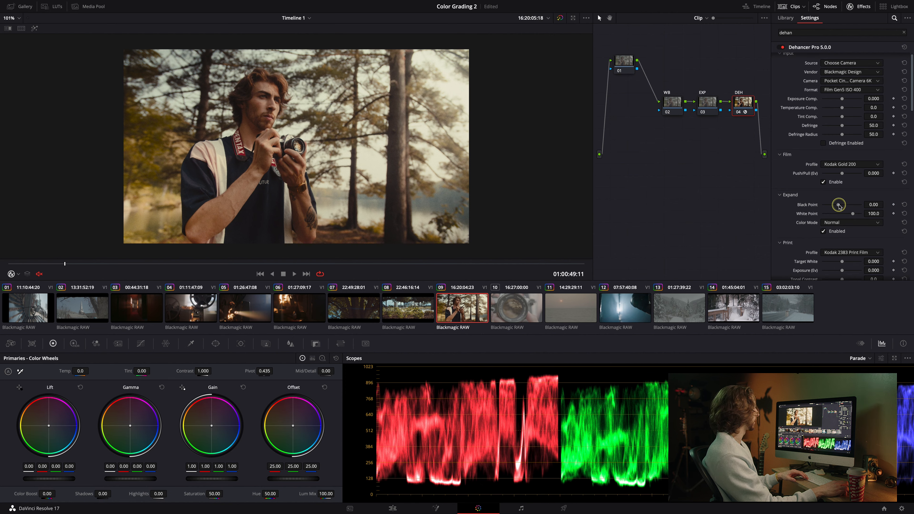
pyautogui.moveTo(839, 205)
pyautogui.mouseDown()
pyautogui.moveTo(865, 202)
pyautogui.moveTo(830, 206)
pyautogui.moveTo(838, 205)
pyautogui.mouseUp()
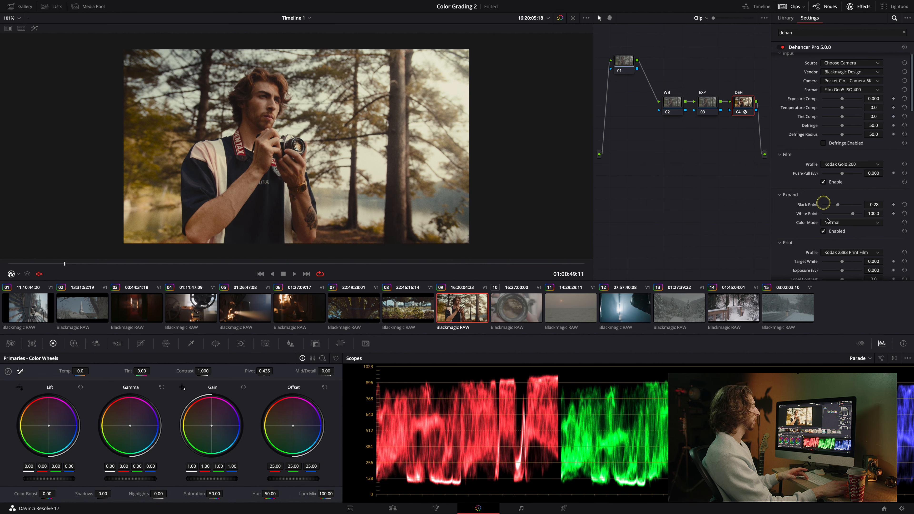
pyautogui.moveTo(854, 213); pyautogui.dragTo(852, 214)
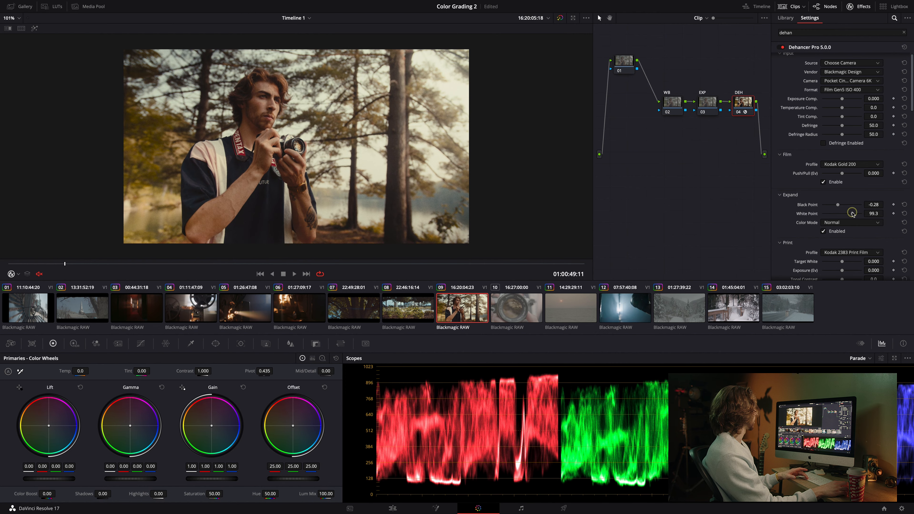
pyautogui.click(560, 17)
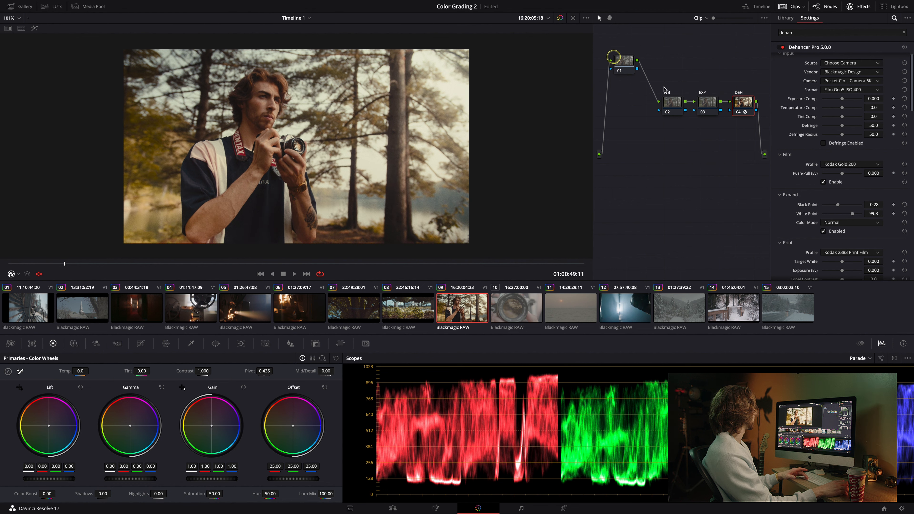
# Enable halation and bloom, and turn on halation mask mode.
pyautogui.scroll(-10, 784, 176)
pyautogui.scroll(-5, 794, 187)
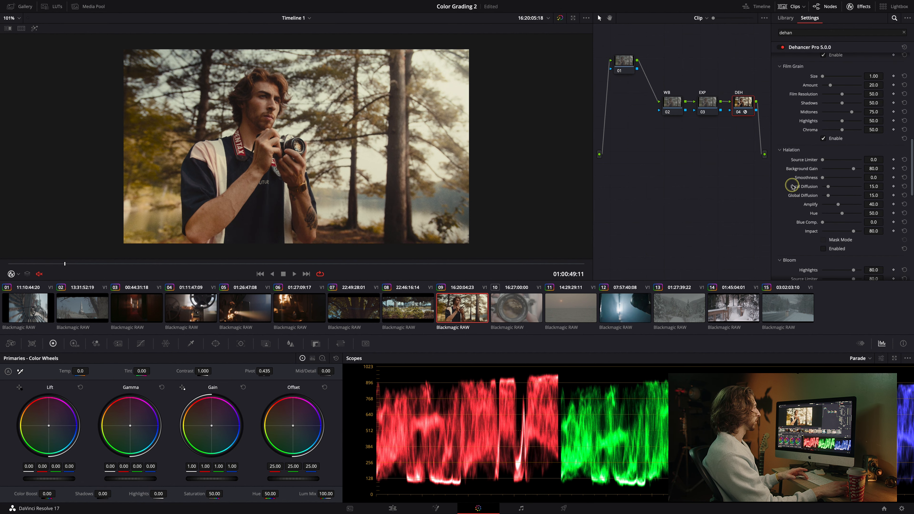
pyautogui.click(823, 249)
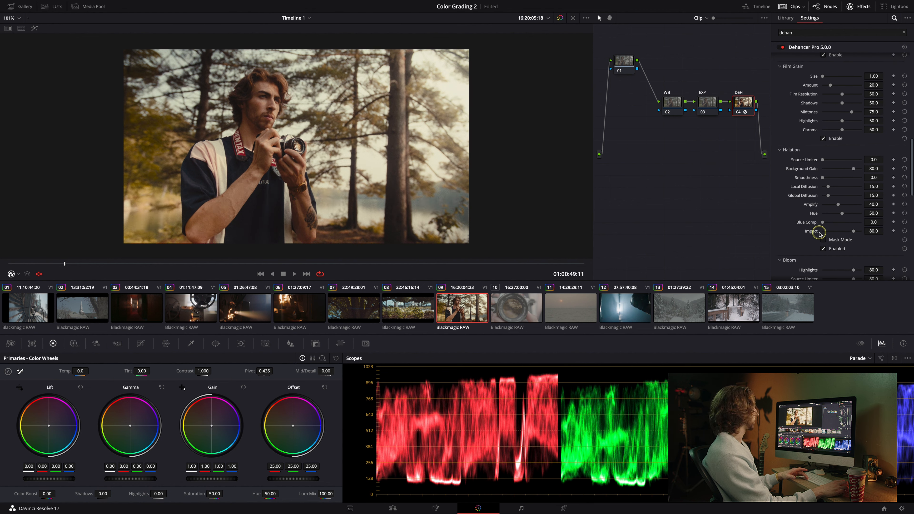
pyautogui.scroll(-3, 819, 234)
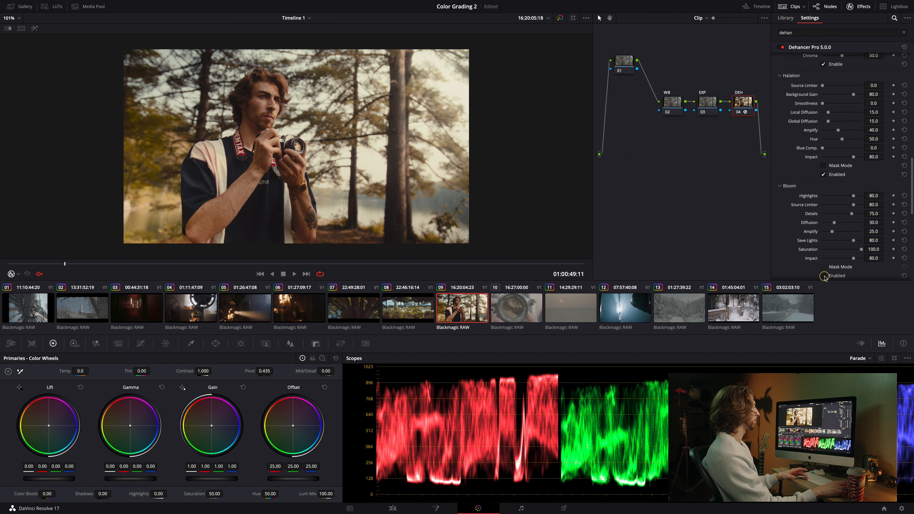
pyautogui.click(824, 276)
pyautogui.click(823, 173)
pyautogui.click(823, 166)
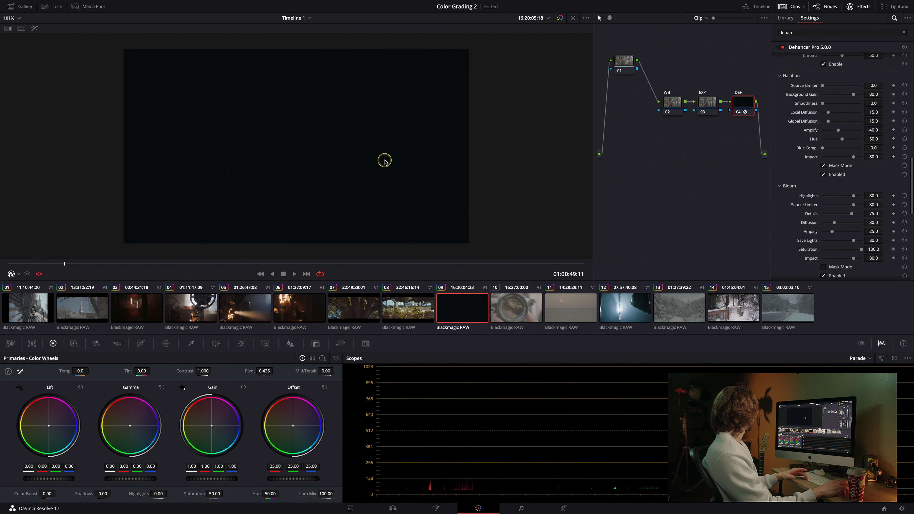
# Set the halation global diffusion to 89.0 while viewing the mask.
pyautogui.scroll(3, 287, 144)
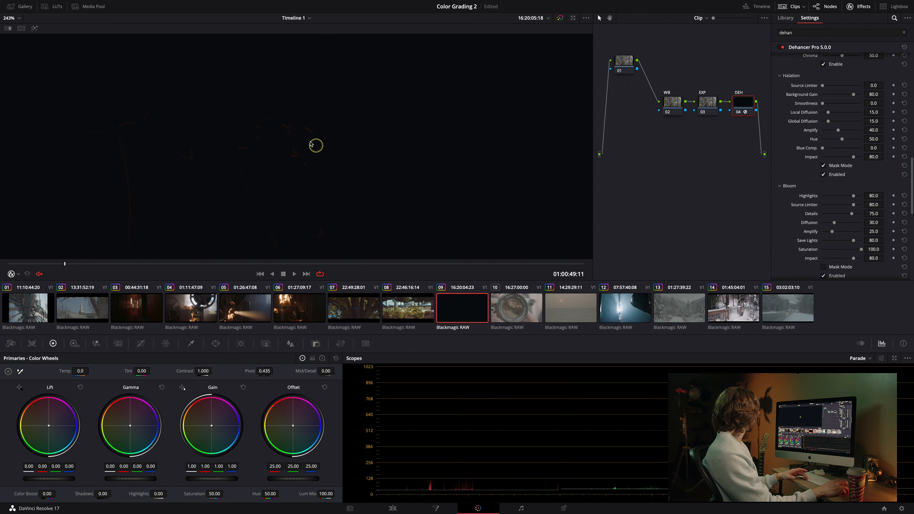
pyautogui.scroll(-5, 306, 139)
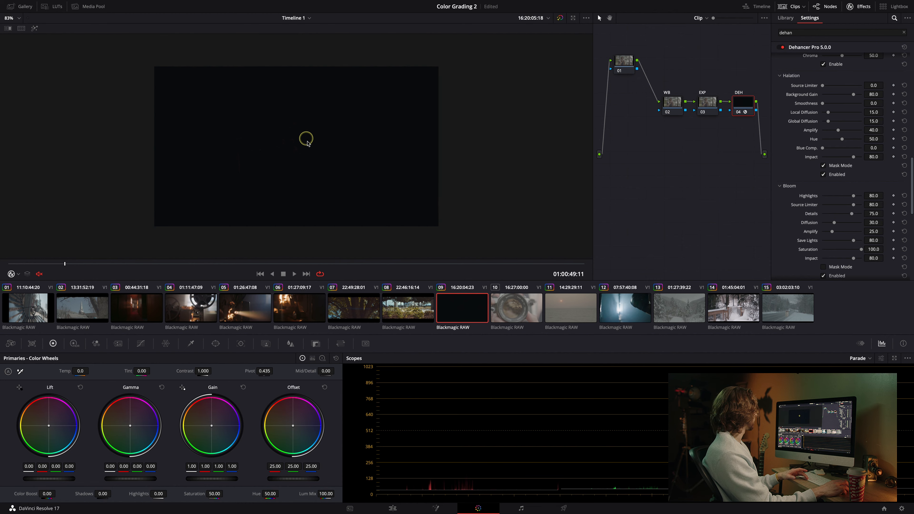
pyautogui.scroll(2, 293, 146)
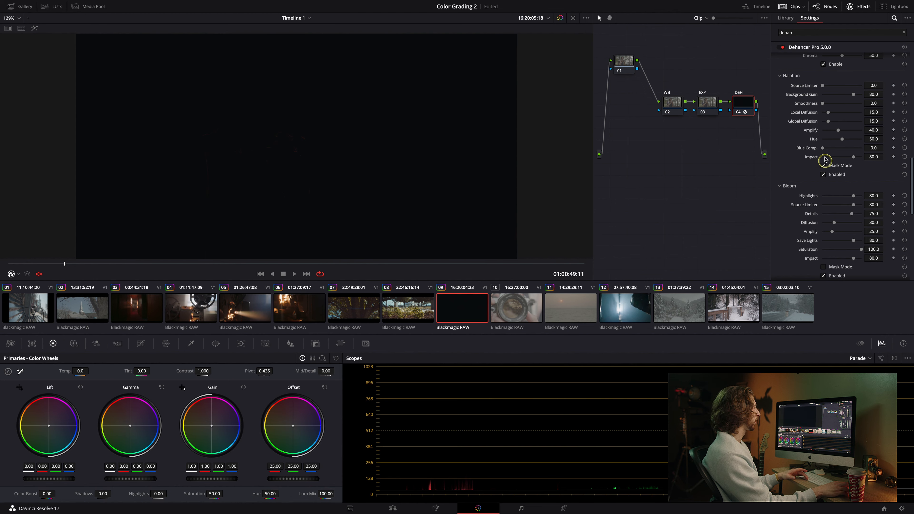
pyautogui.moveTo(845, 123)
pyautogui.mouseDown()
pyautogui.moveTo(869, 121)
pyautogui.moveTo(854, 122)
pyautogui.mouseUp()
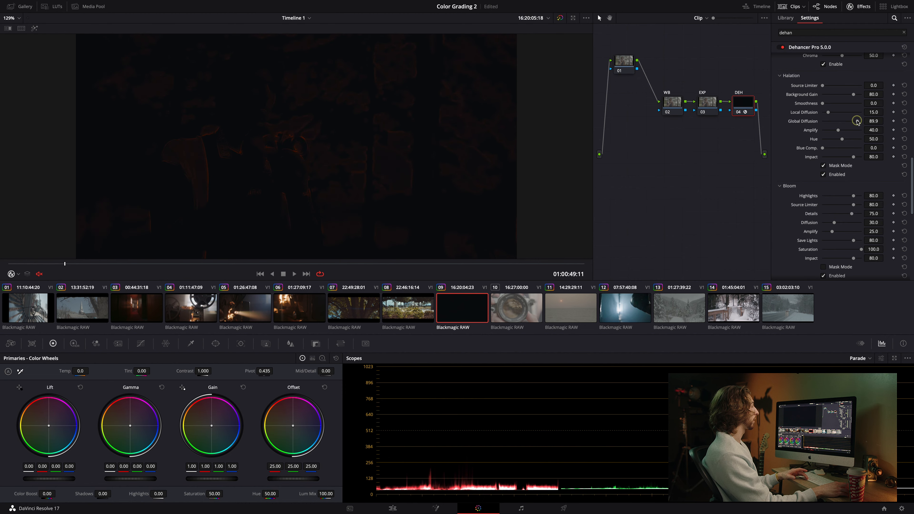
# Turn off halation mask mode and toggle halation off and on to compare.
pyautogui.click(823, 166)
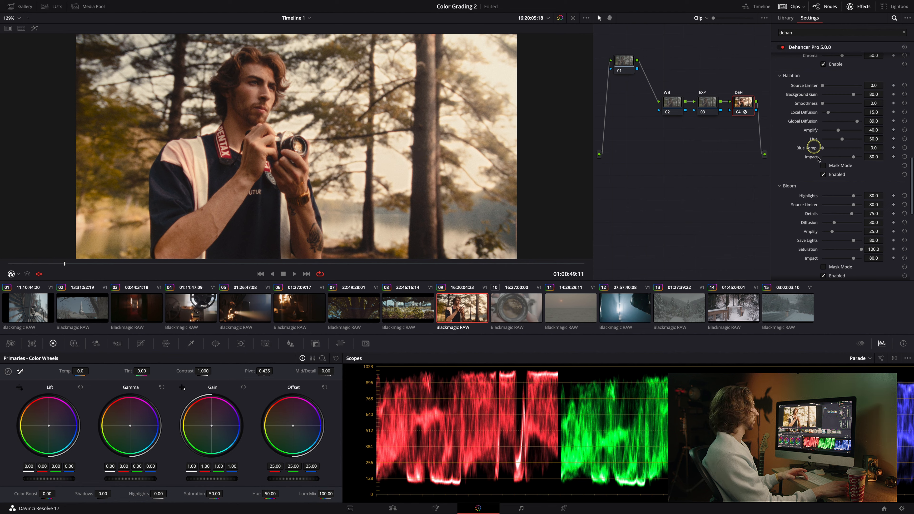
pyautogui.click(824, 175)
pyautogui.click(824, 175)
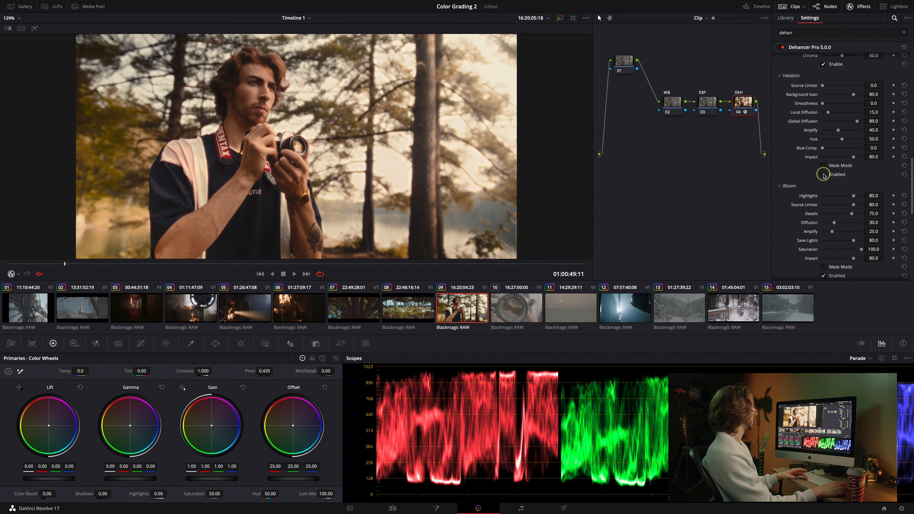
# Toggle halation off and on once more, then set the halation local diffusion to 18.4.
pyautogui.click(824, 175)
pyautogui.click(824, 175)
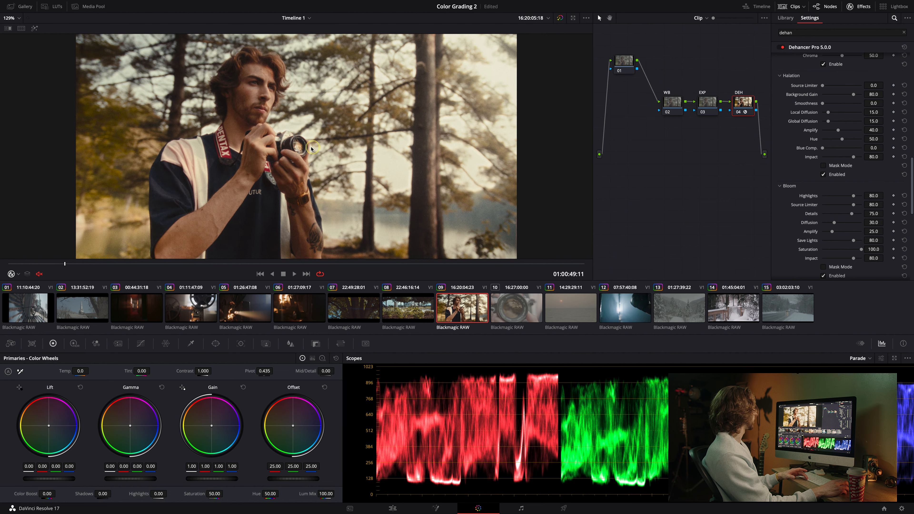
pyautogui.scroll(2, 298, 146)
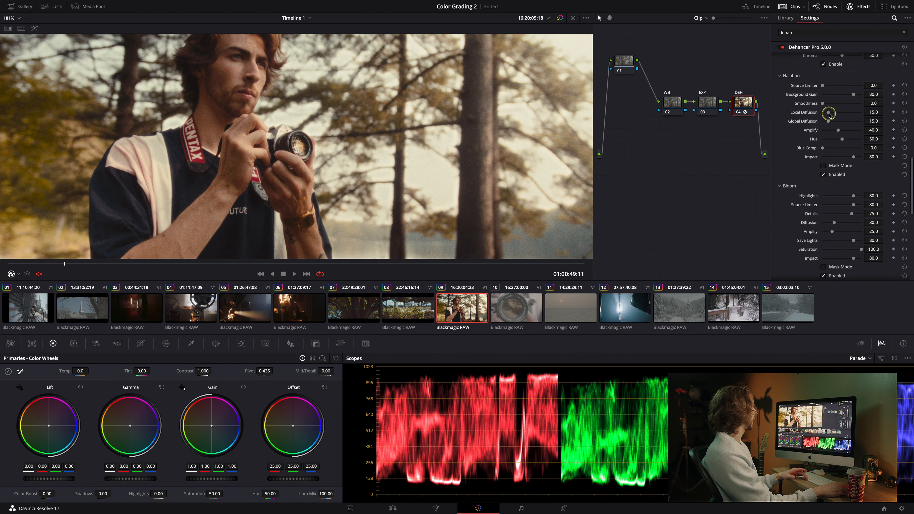
pyautogui.moveTo(856, 112); pyautogui.dragTo(830, 114)
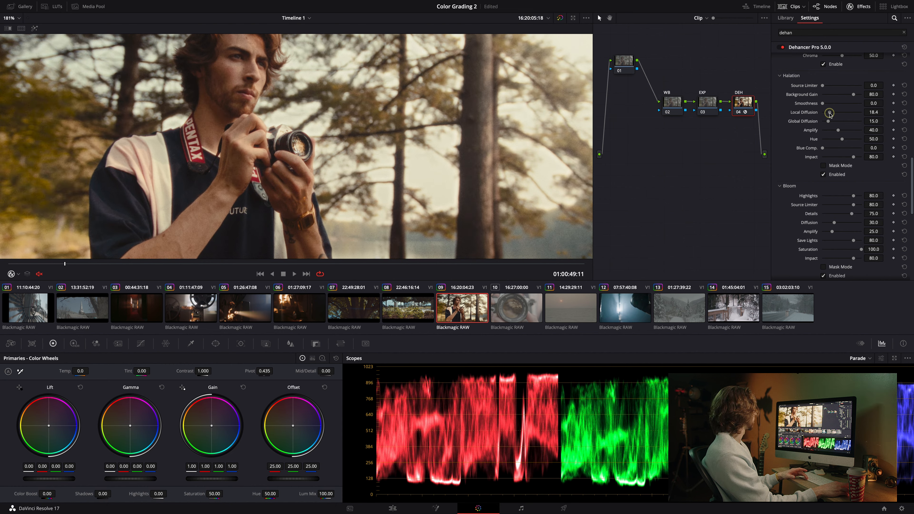
# Toggle bloom off and on to compare its effect on the image.
pyautogui.scroll(-10, 812, 232)
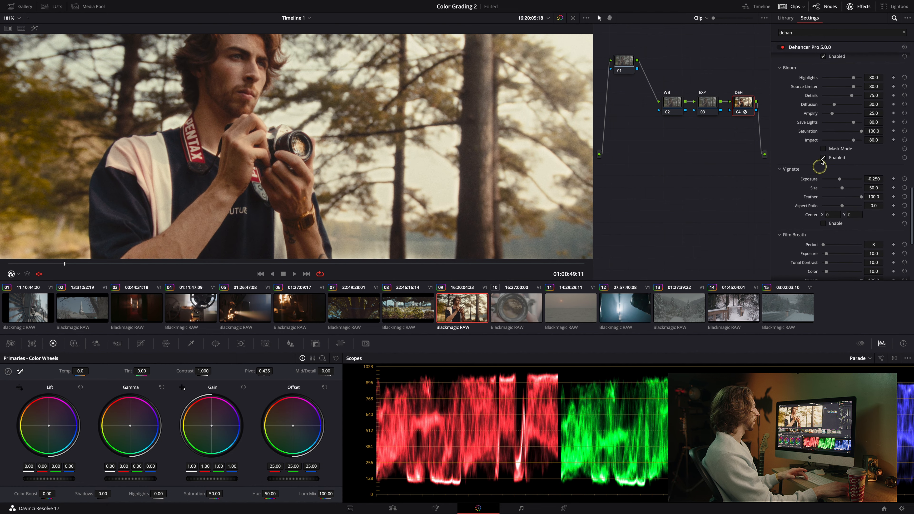
pyautogui.click(823, 135)
pyautogui.click(824, 135)
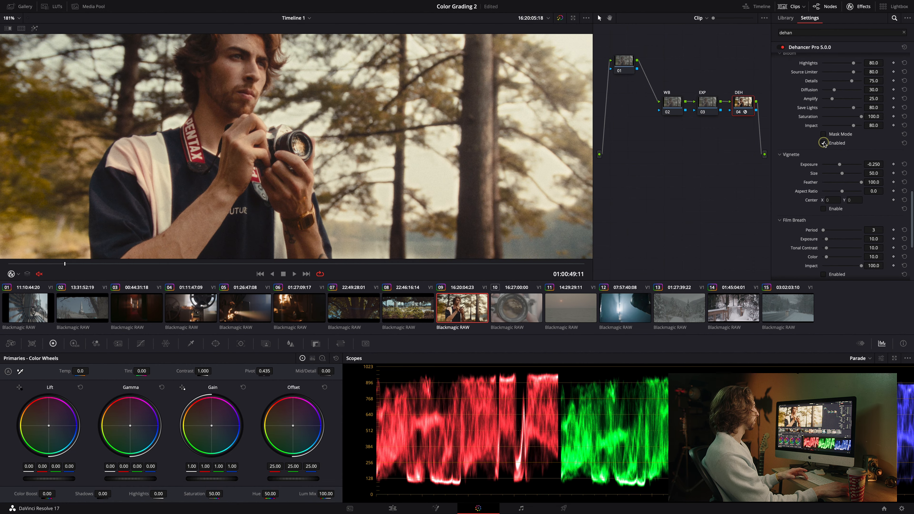
# Preview the bloom in mask mode, then switch bloom off.
pyautogui.scroll(-1, 826, 140)
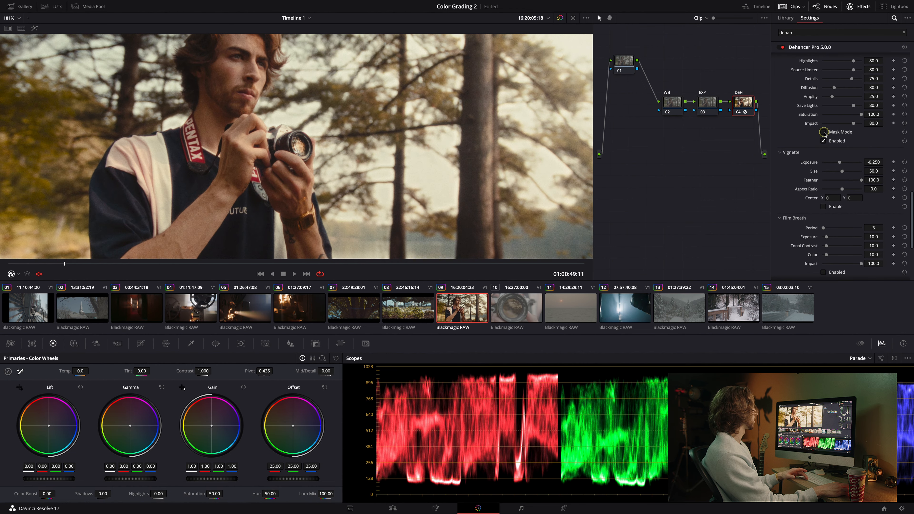
pyautogui.click(824, 132)
pyautogui.scroll(-3, 271, 121)
pyautogui.scroll(-2, 271, 120)
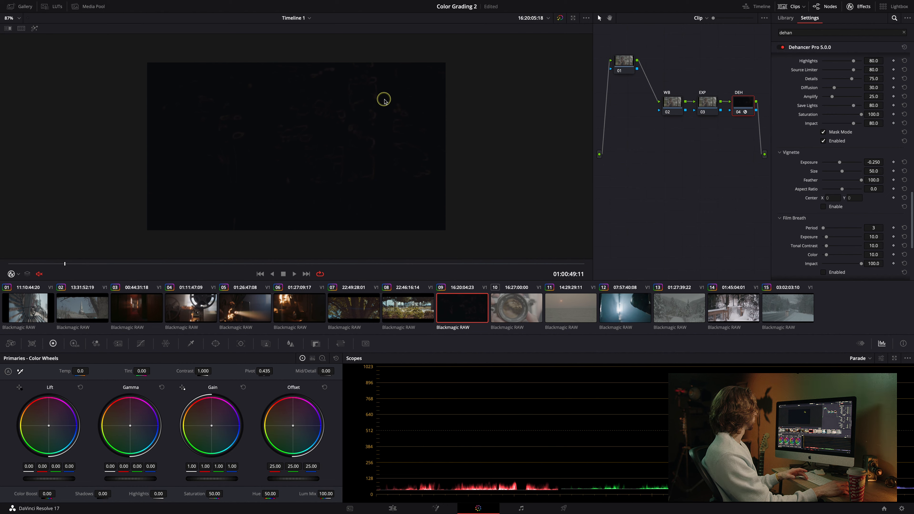
pyautogui.click(822, 141)
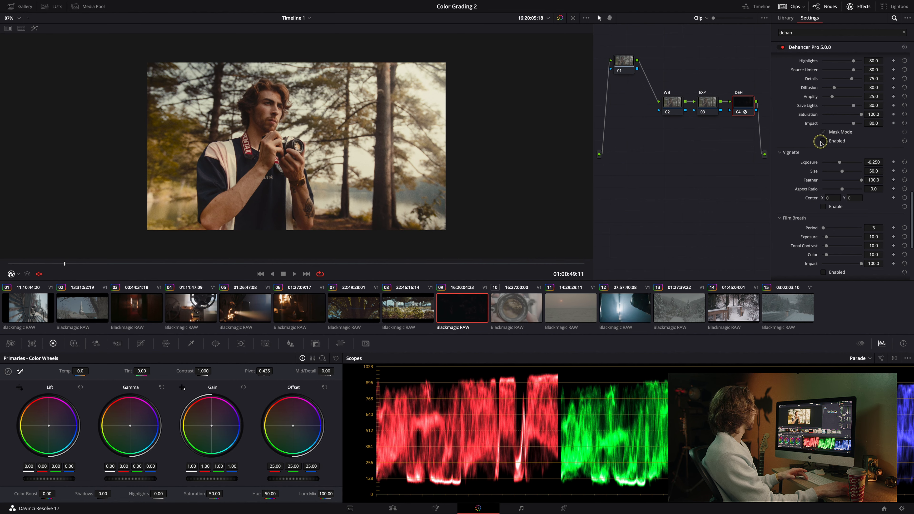
# On the WB node, shift the offset wheel to 24.62, 25.07, 25.06.
pyautogui.click(675, 108)
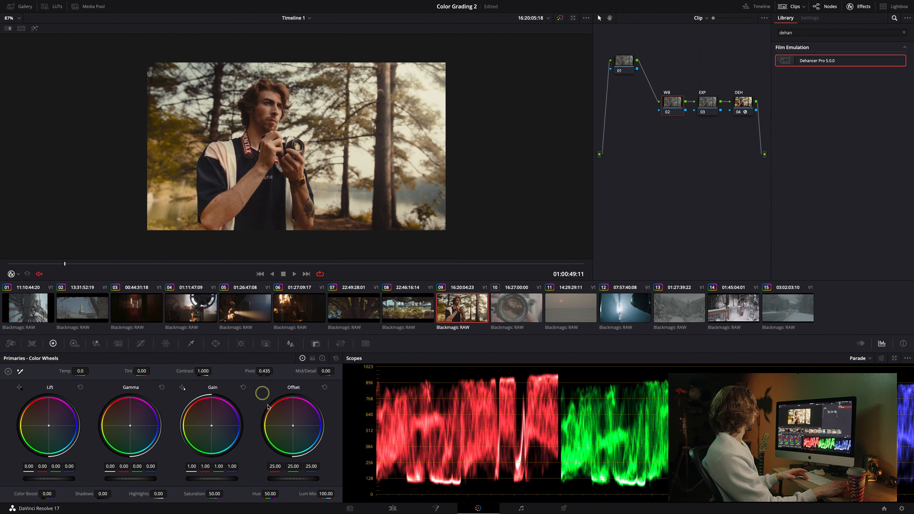
pyautogui.moveTo(295, 431); pyautogui.dragTo(295, 431)
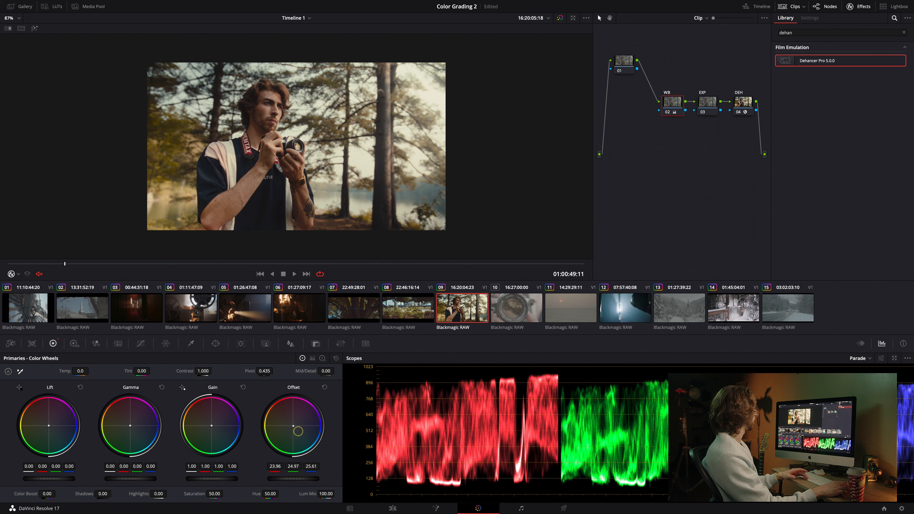
pyautogui.doubleClick(293, 427)
pyautogui.moveTo(292, 425); pyautogui.dragTo(291, 426)
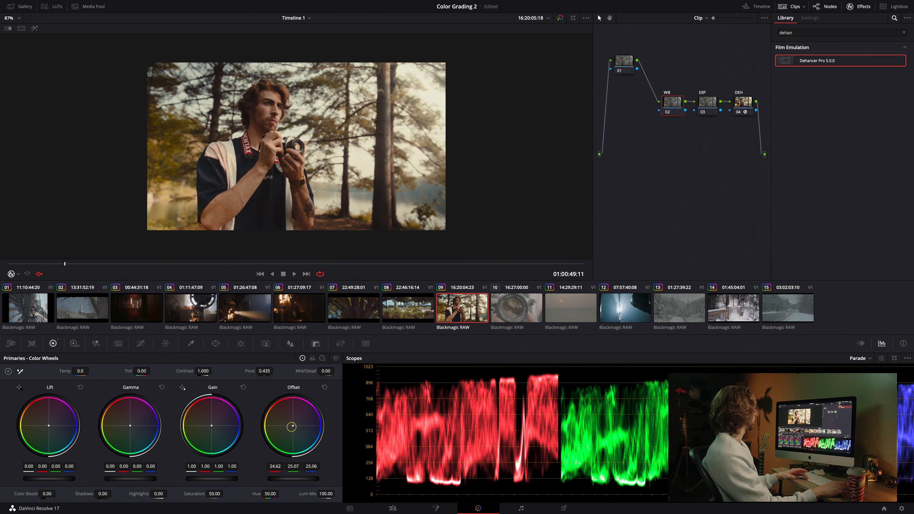
# Toggle the grade bypass and play back the clip to compare before and after.
pyautogui.click(562, 19)
pyautogui.click(562, 19)
pyautogui.press('space')
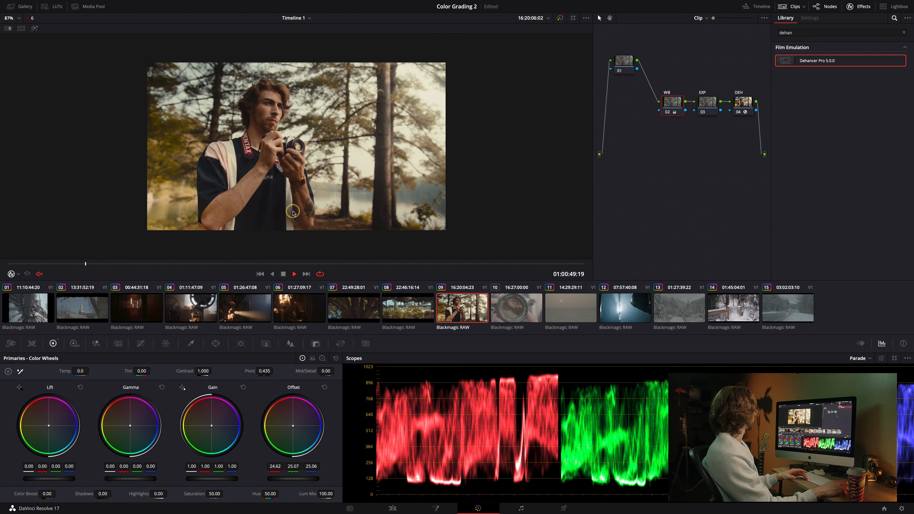
pyautogui.press('space')
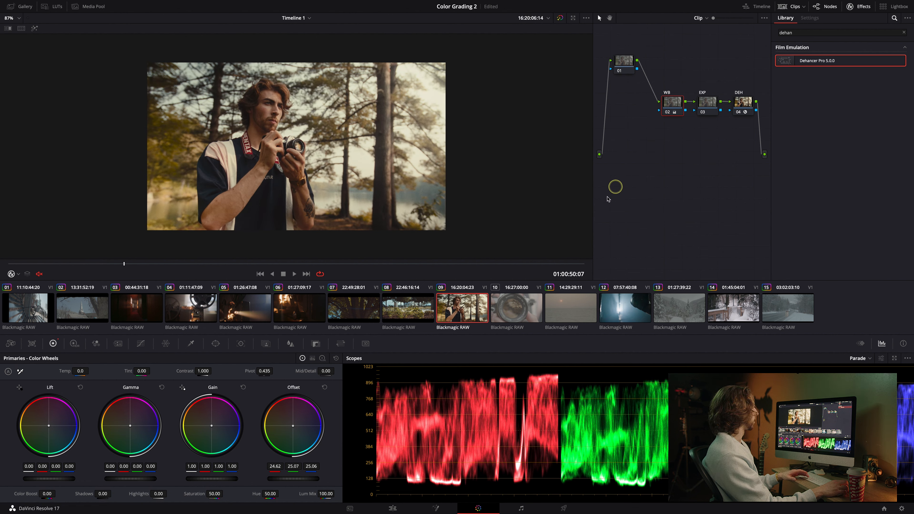
# Grab a still of clip 9's grade from the viewer.
pyautogui.click(518, 310)
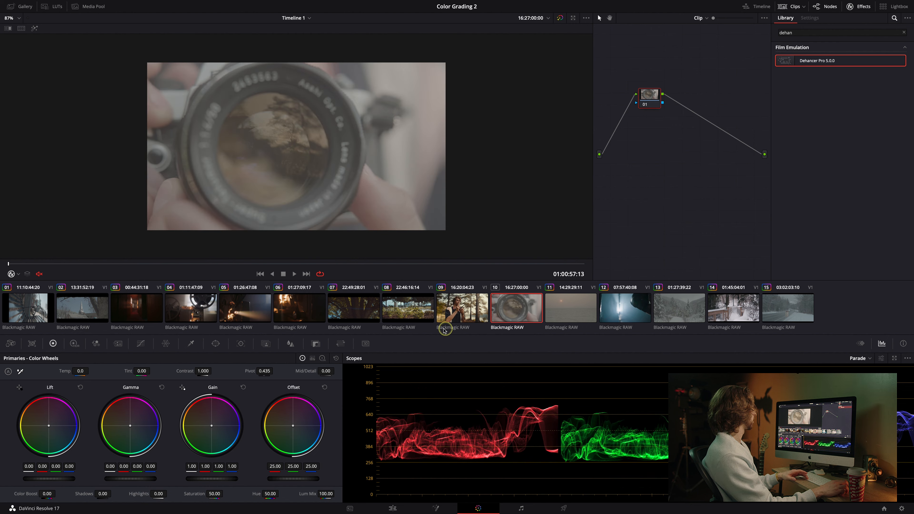
pyautogui.click(448, 301)
pyautogui.rightClick(180, 86)
pyautogui.click(196, 91)
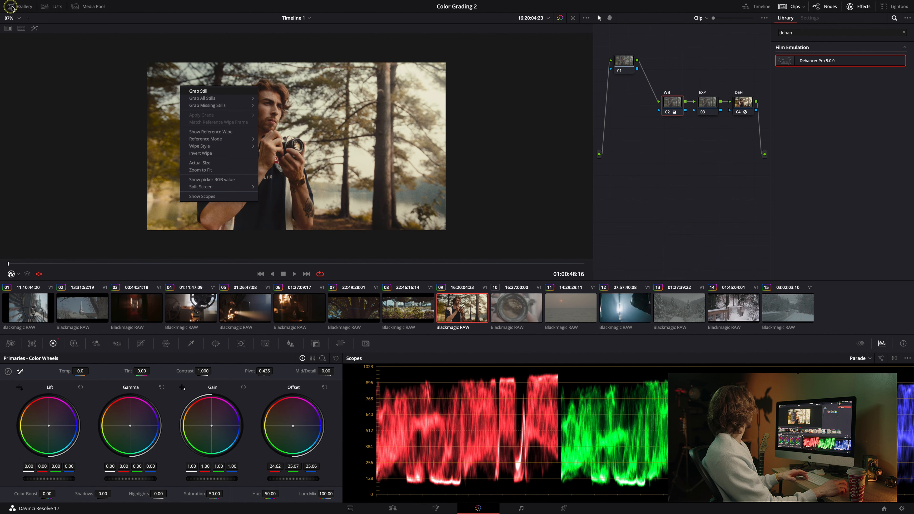
# Apply the grabbed still's grade to clip 10 from the gallery.
pyautogui.click(20, 7)
pyautogui.click(502, 309)
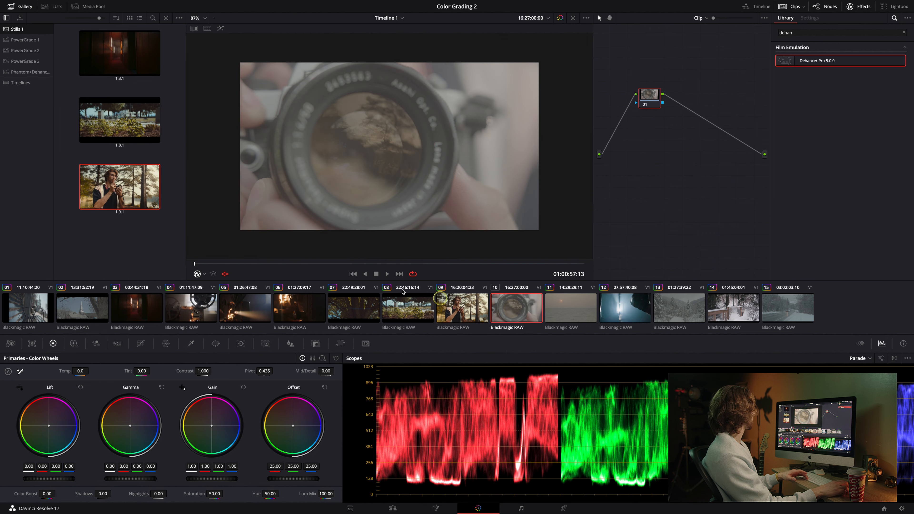
pyautogui.rightClick(111, 193)
pyautogui.click(128, 213)
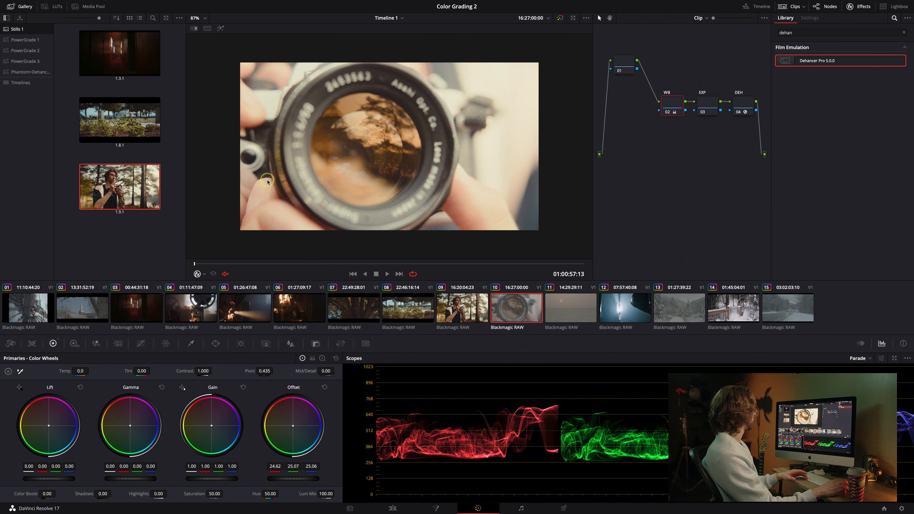
pyautogui.click(19, 6)
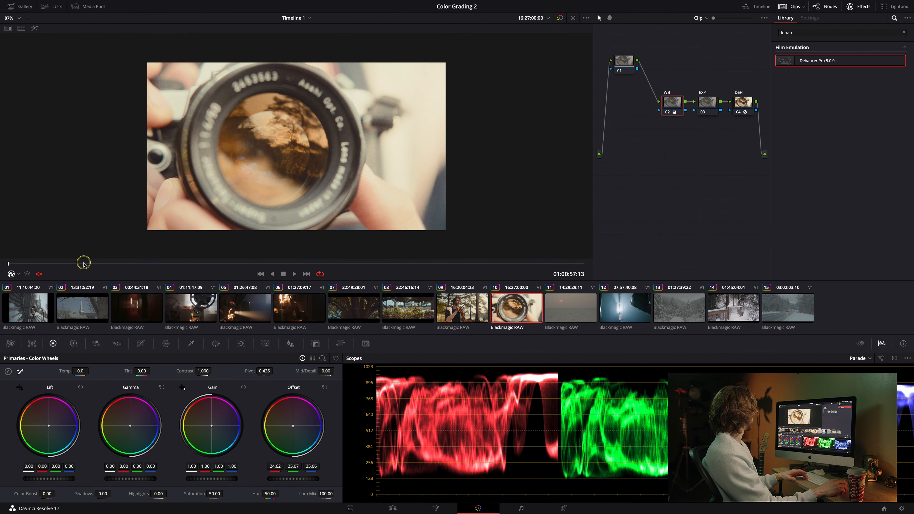
# Scrub through clip 10 and review it in full-screen view.
pyautogui.moveTo(112, 264); pyautogui.dragTo(157, 264)
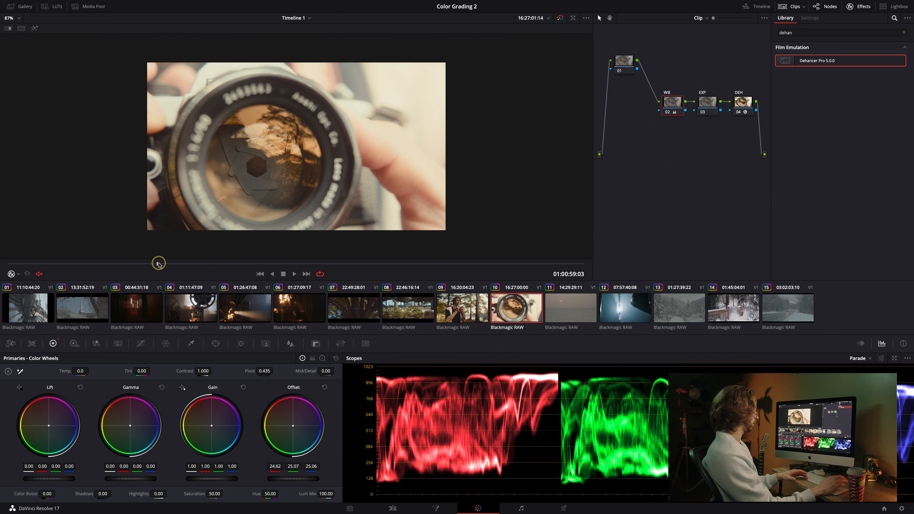
pyautogui.press('super+f')
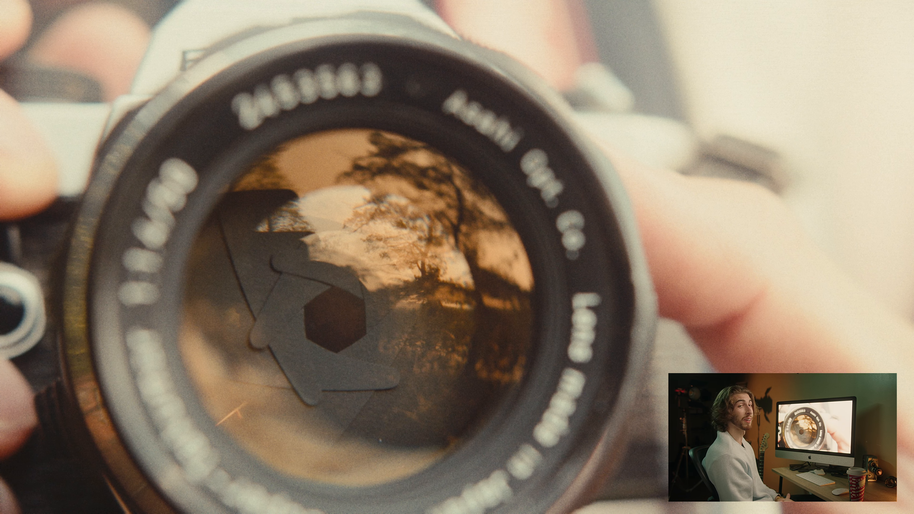
pyautogui.press('Escape')
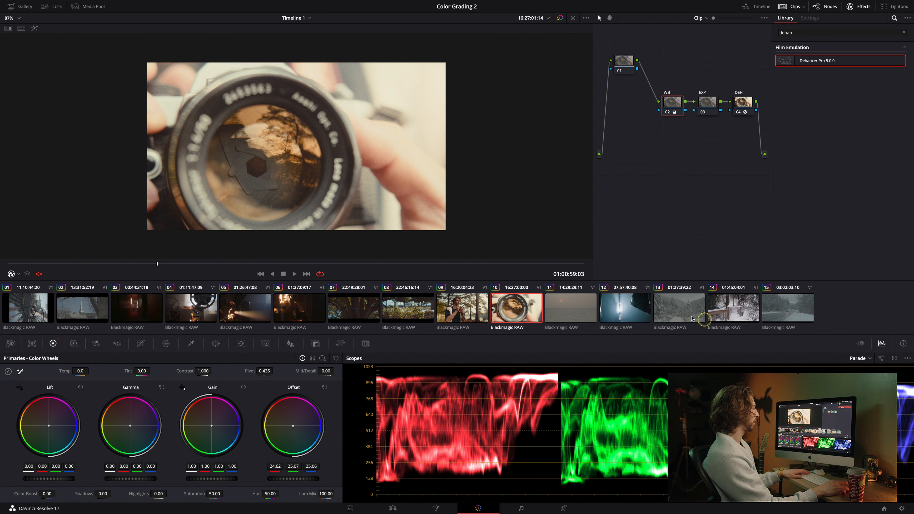
# Select clip 15 and build a tree of three serial nodes.
pyautogui.click(792, 312)
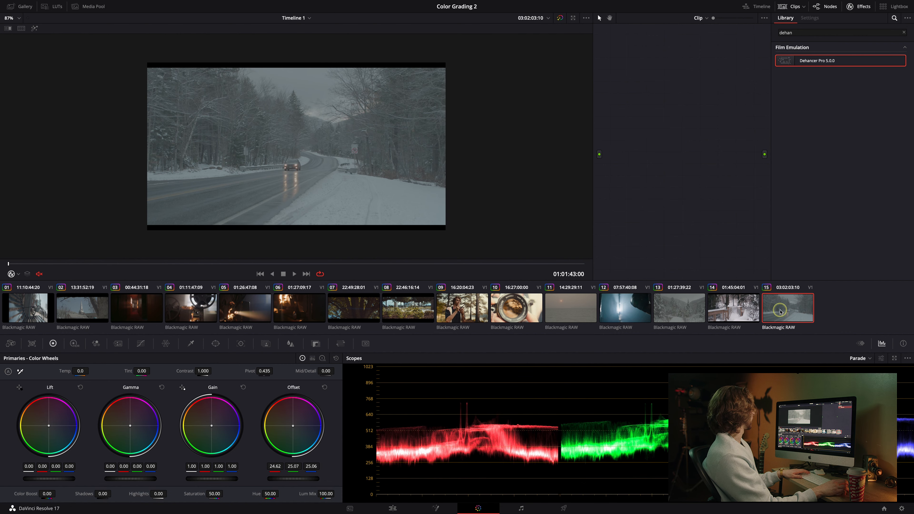
pyautogui.moveTo(53, 266); pyautogui.dragTo(223, 248)
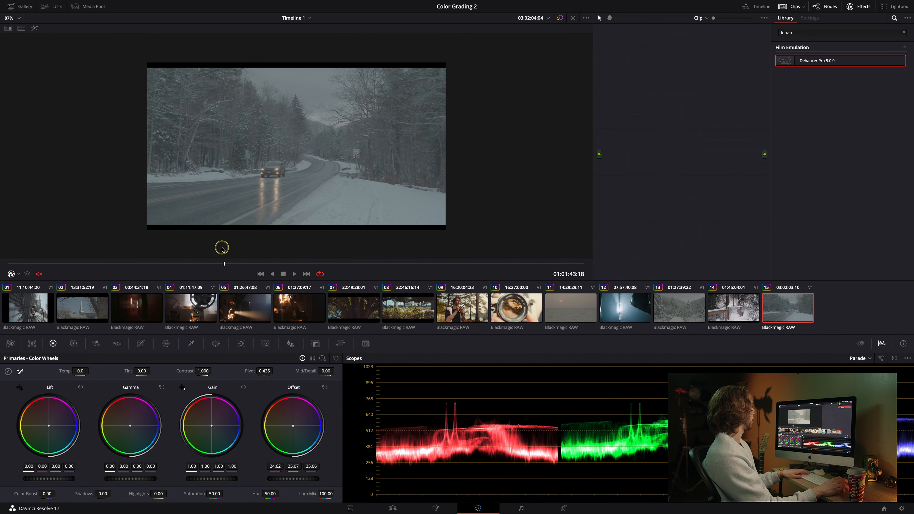
pyautogui.click(860, 5)
pyautogui.hotkey('alt', 's')
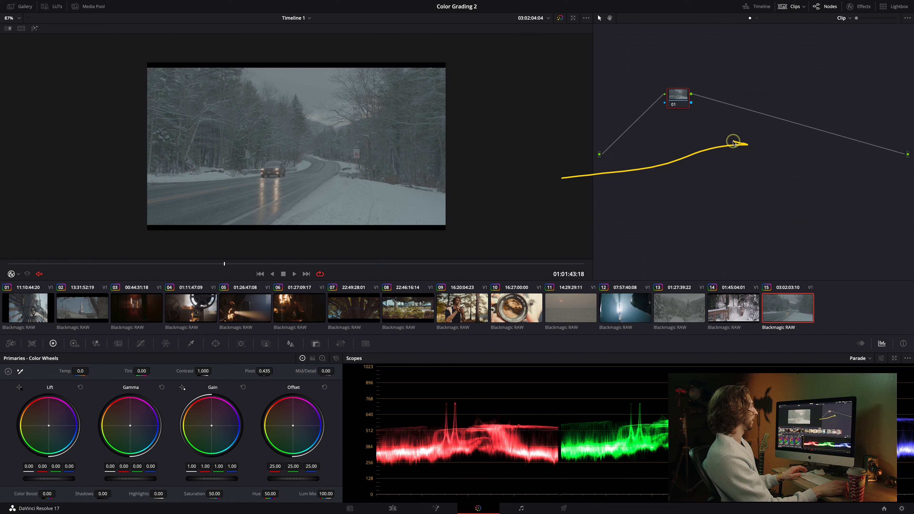
pyautogui.hotkey('alt', 's')
pyautogui.hotkey('alt', 's')
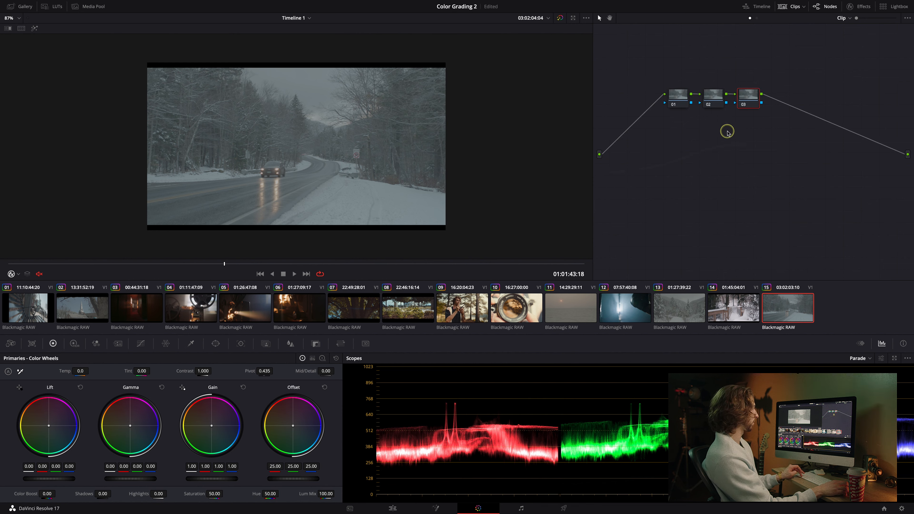
# Apply the P4k Neutral Gen5 LUT from Phantom LUTS > P4K > Default (WB Offset) > Gen 5 Colour to node 03.
pyautogui.click(52, 7)
pyautogui.scroll(-3, 39, 245)
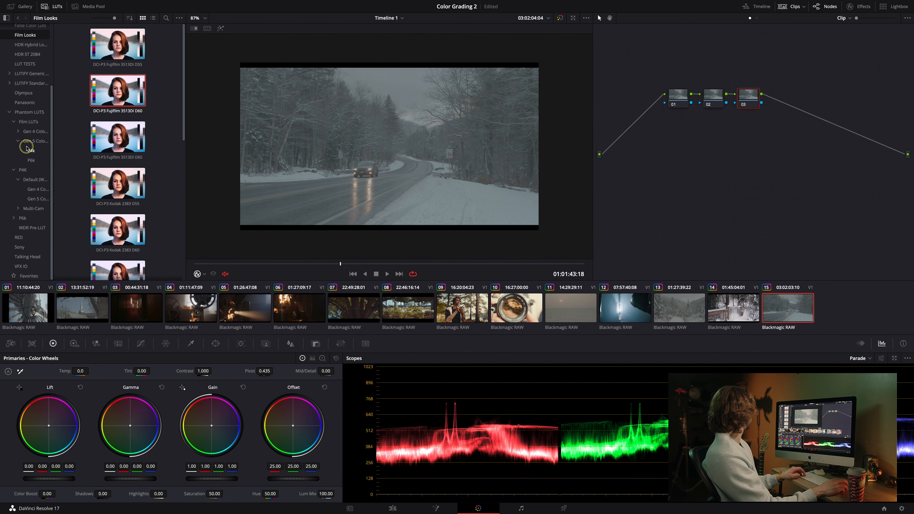
pyautogui.click(29, 112)
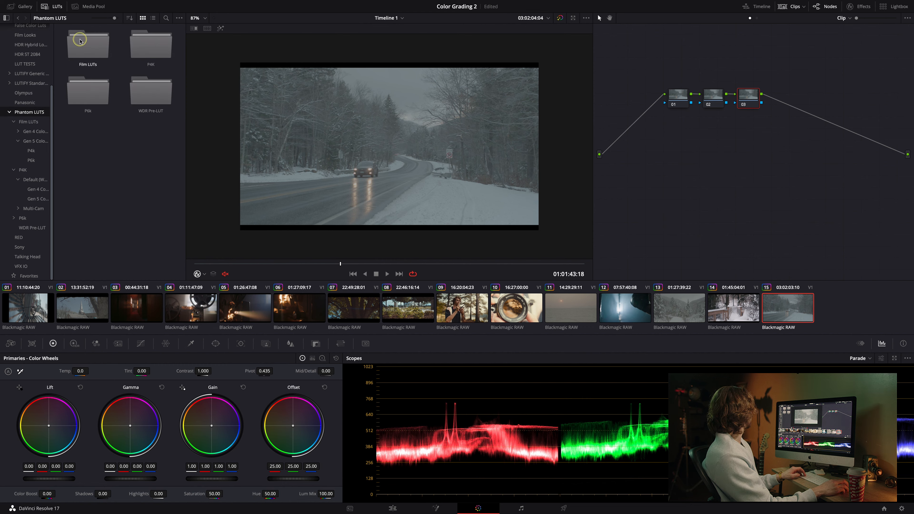
pyautogui.doubleClick(145, 45)
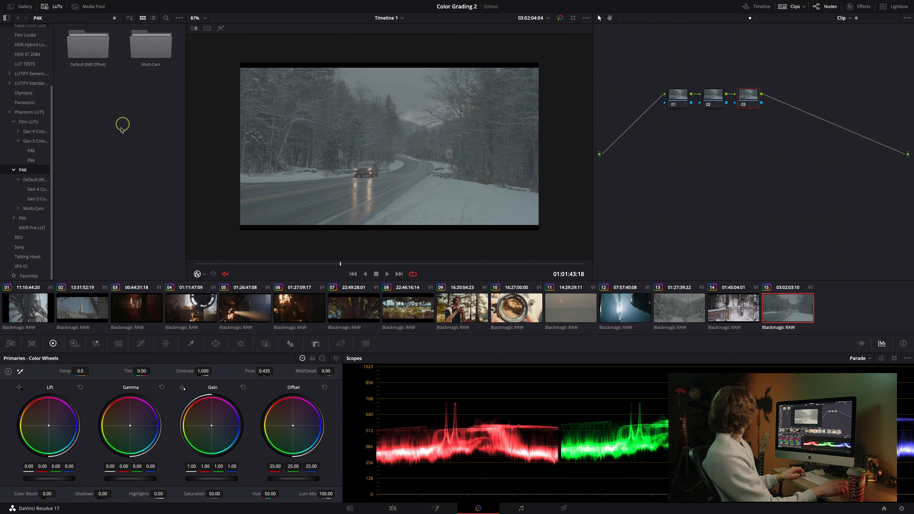
pyautogui.doubleClick(93, 50)
pyautogui.doubleClick(149, 48)
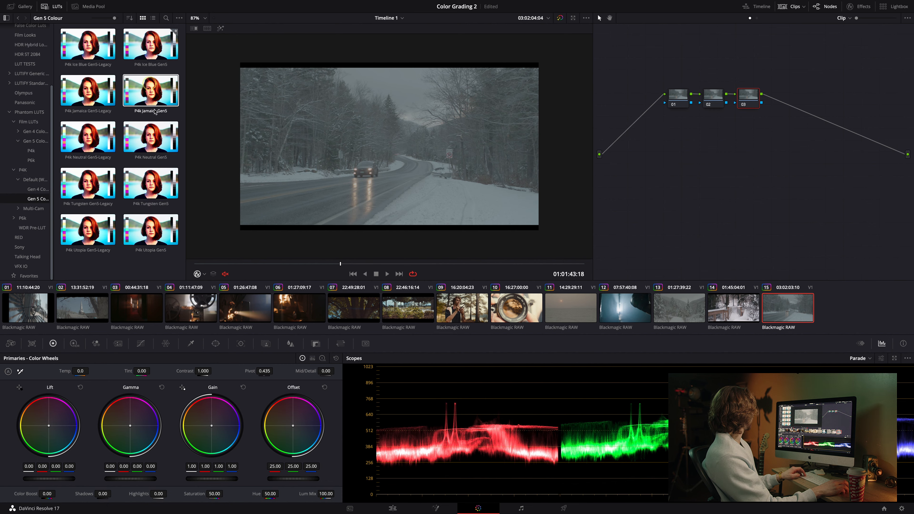
pyautogui.rightClick(151, 141)
pyautogui.click(150, 133)
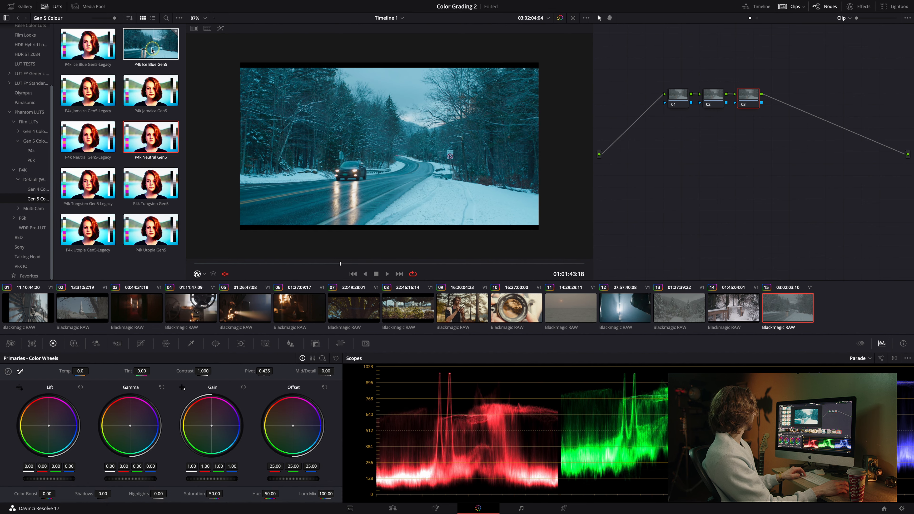
pyautogui.rightClick(155, 145)
pyautogui.click(184, 149)
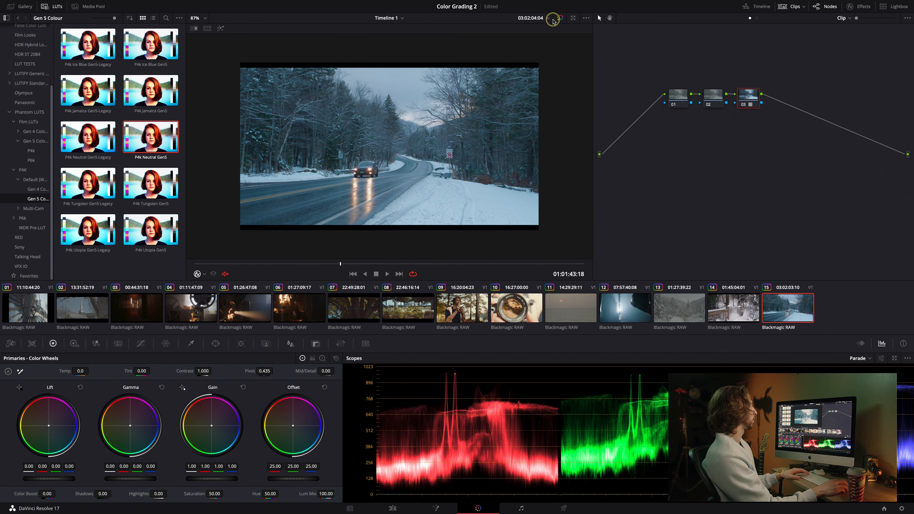
# Toggle the grade bypass to compare the LUT result.
pyautogui.click(560, 19)
pyautogui.click(560, 19)
pyautogui.click(560, 19)
pyautogui.click(561, 19)
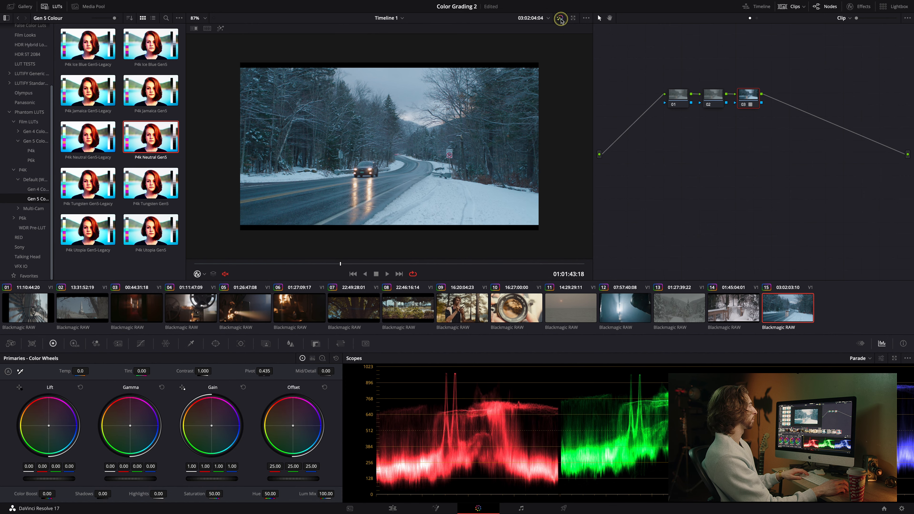
# On node 02 set lift to -0.02, gamma to 0.02 and gain to 0.88, then add a serial node.
pyautogui.click(677, 96)
pyautogui.click(713, 95)
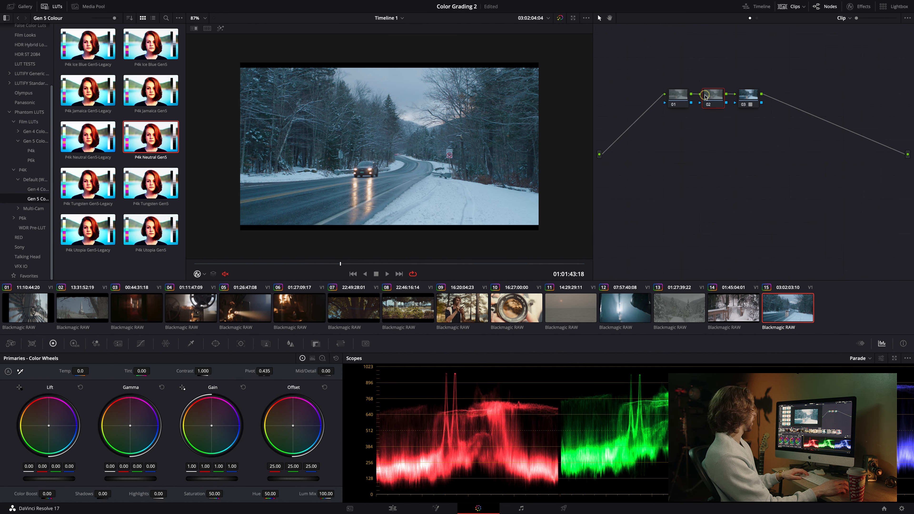
pyautogui.moveTo(202, 479); pyautogui.dragTo(194, 479)
pyautogui.moveTo(128, 478); pyautogui.dragTo(135, 478)
pyautogui.moveTo(207, 480); pyautogui.dragTo(195, 480)
pyautogui.moveTo(49, 479); pyautogui.dragTo(31, 478)
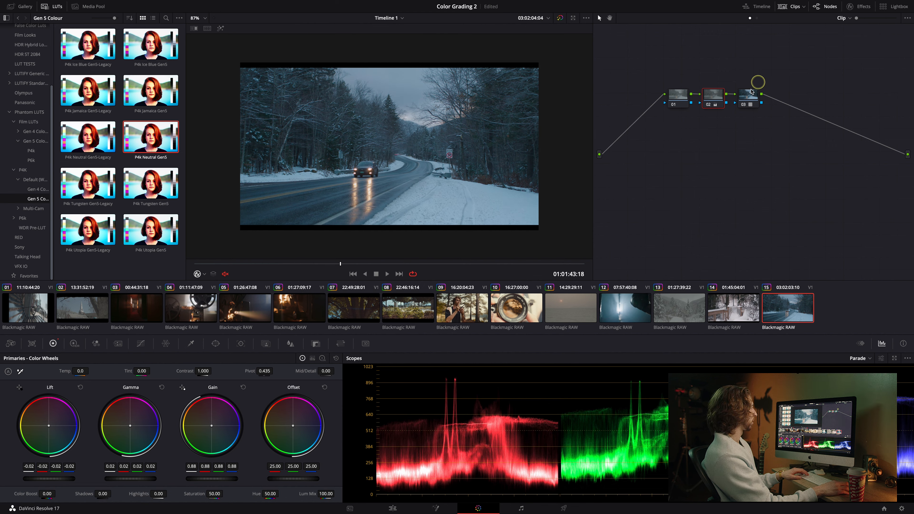
pyautogui.hotkey('alt', 's')
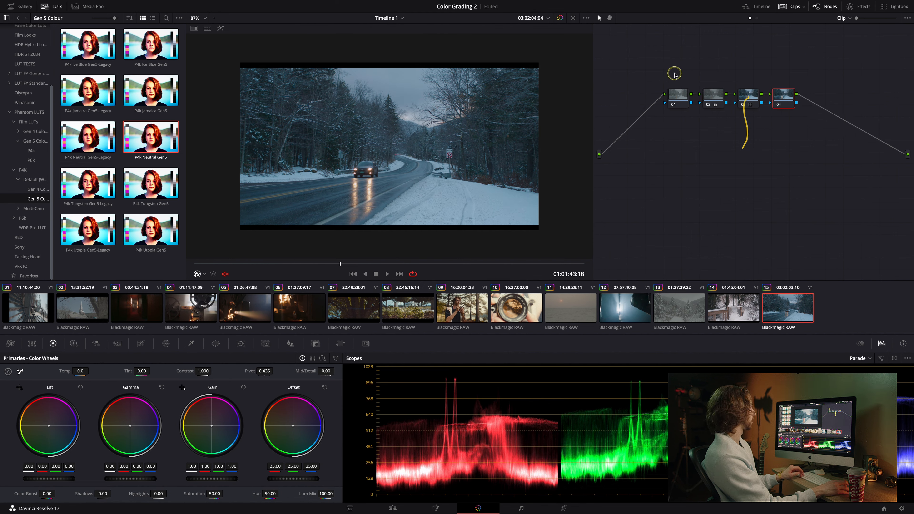
# Restore the grade and set node 04's blur radius to 0.48 on all channels.
pyautogui.click(560, 18)
pyautogui.click(560, 18)
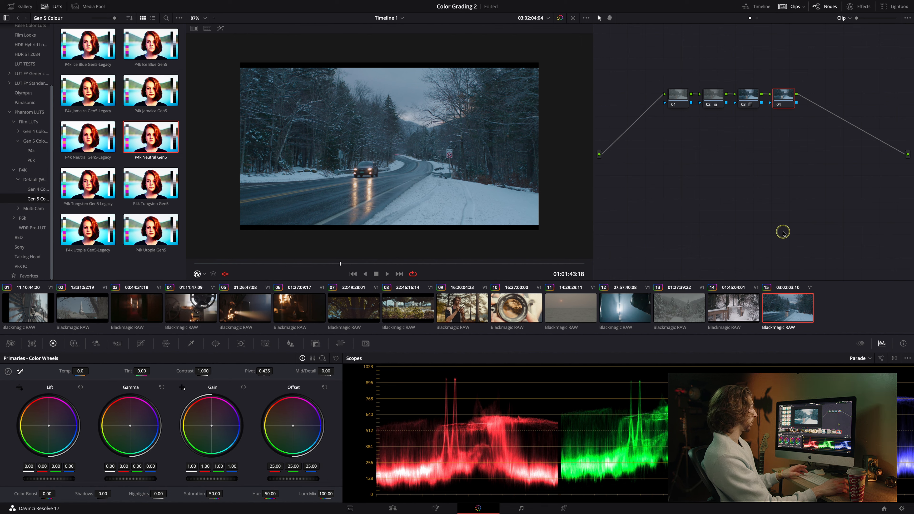
pyautogui.click(291, 344)
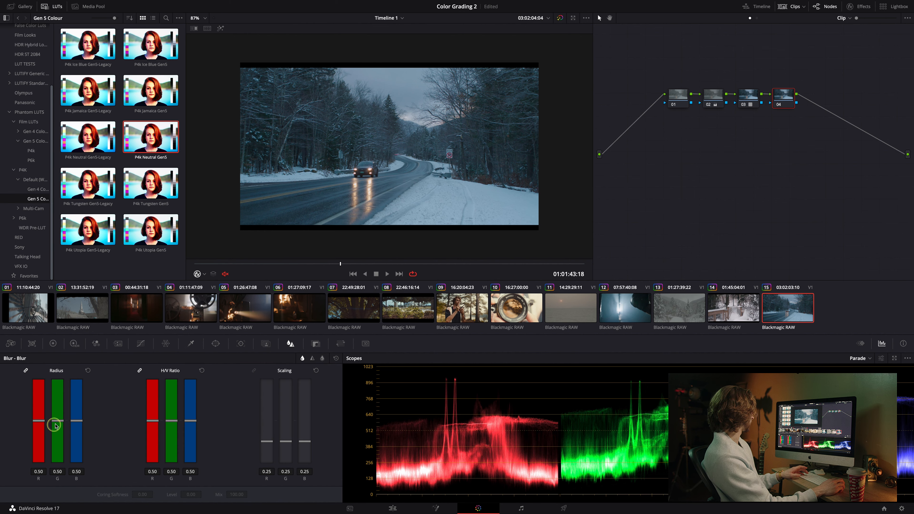
pyautogui.moveTo(55, 425); pyautogui.dragTo(56, 424)
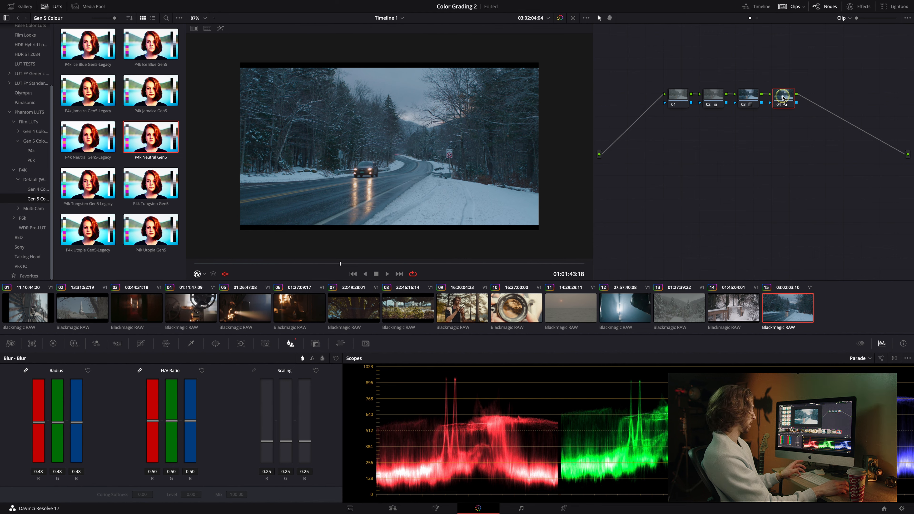
# Add serial node 05 and apply the Dehancer Pro 5.0.0 film emulation effect to it.
pyautogui.hotkey('alt', 's')
pyautogui.click(815, 99)
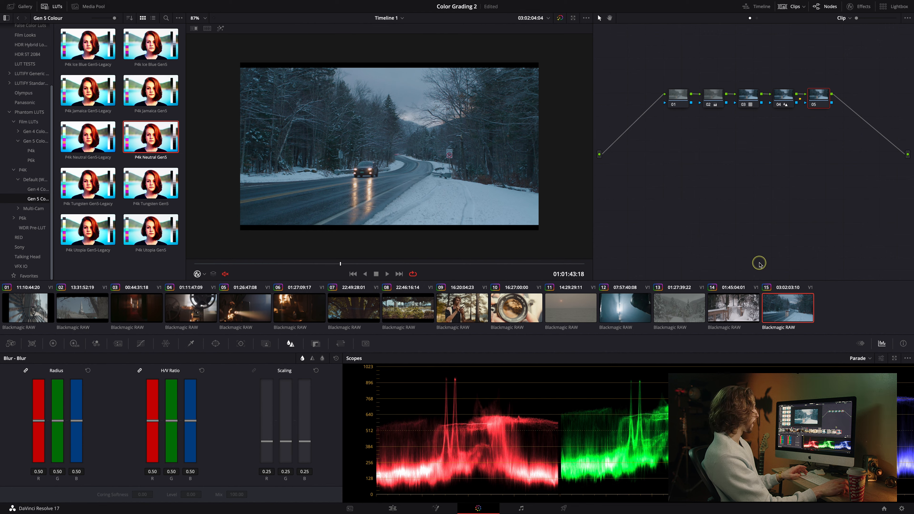
pyautogui.click(860, 7)
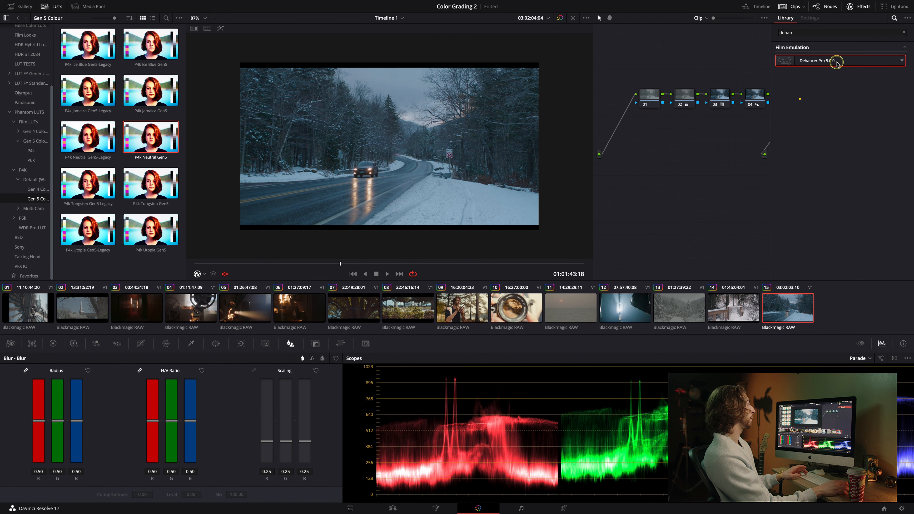
pyautogui.moveTo(838, 63); pyautogui.dragTo(756, 97)
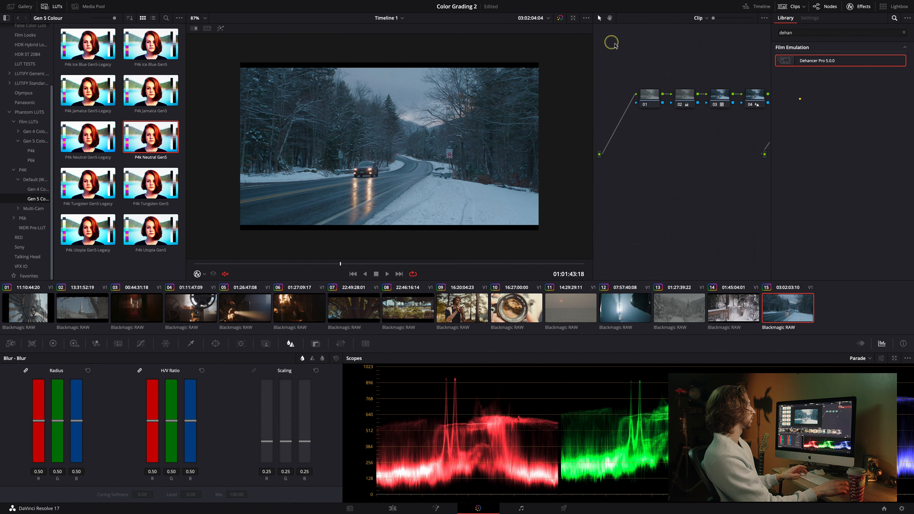
pyautogui.click(610, 18)
pyautogui.moveTo(712, 50); pyautogui.dragTo(641, 49)
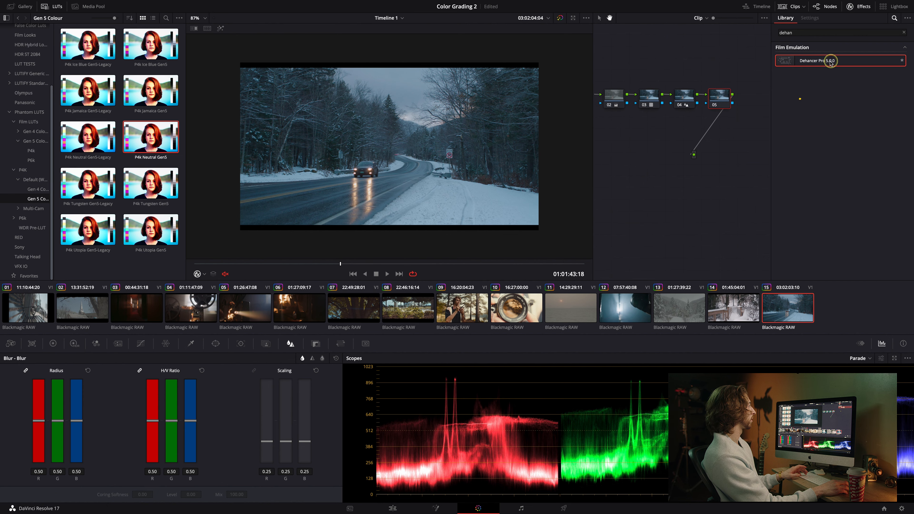
pyautogui.moveTo(830, 61); pyautogui.dragTo(720, 97)
# In Dehancer, disable the Film and Expand modules and toggle the Halation and Bloom modules.
pyautogui.scroll(10, 799, 153)
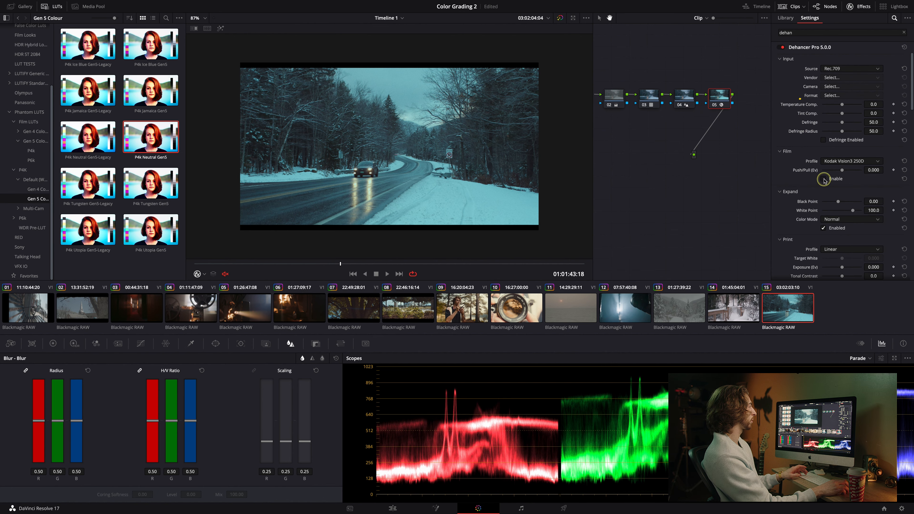
pyautogui.click(824, 179)
pyautogui.scroll(-3, 810, 188)
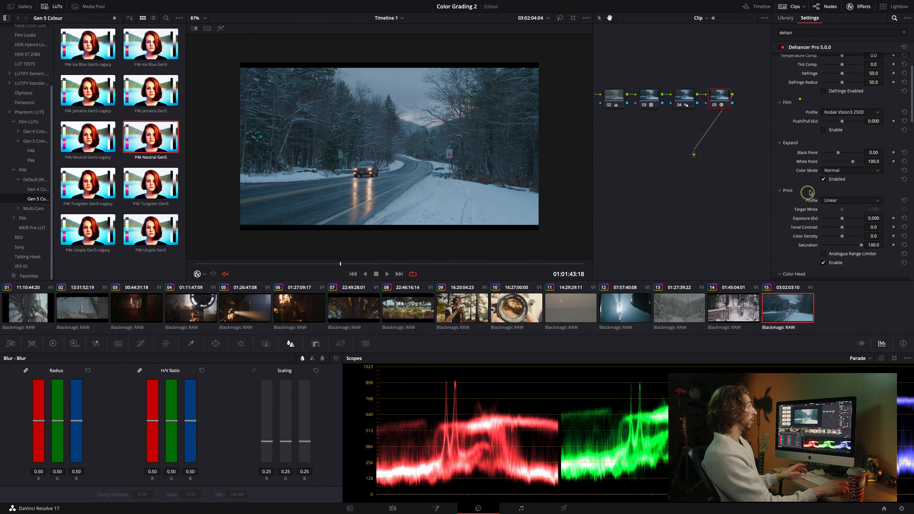
pyautogui.click(823, 179)
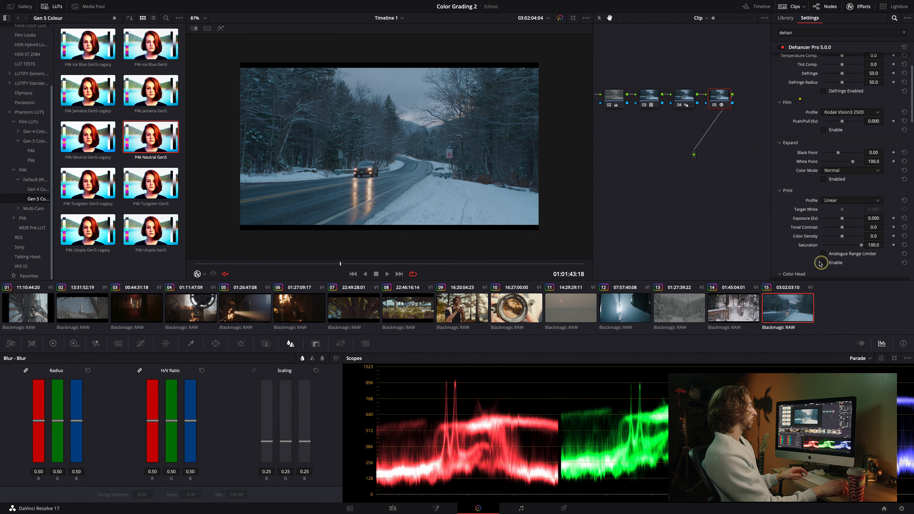
pyautogui.scroll(-13, 821, 264)
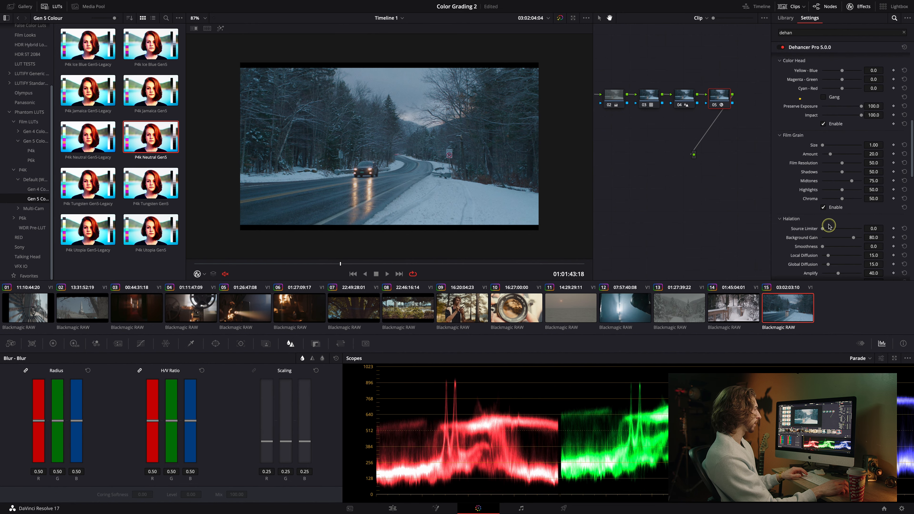
pyautogui.scroll(-7, 790, 236)
pyautogui.click(823, 200)
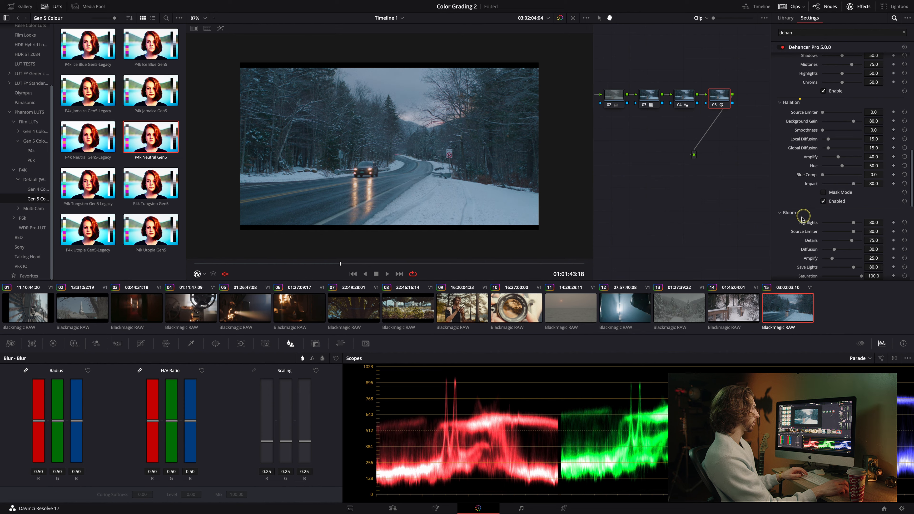
pyautogui.scroll(-4, 798, 221)
pyautogui.click(823, 163)
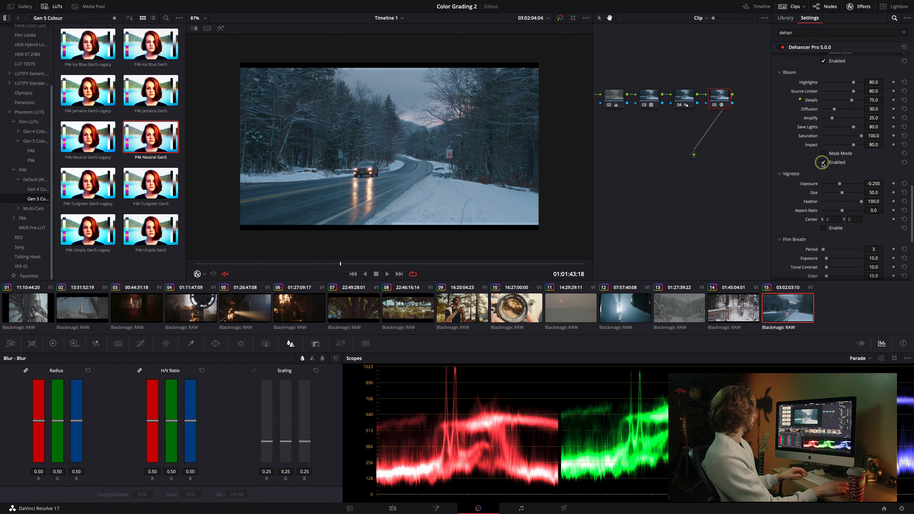
# Zoom the viewer to 200% and toggle node 05 on and off to compare the film look.
pyautogui.scroll(3, 453, 187)
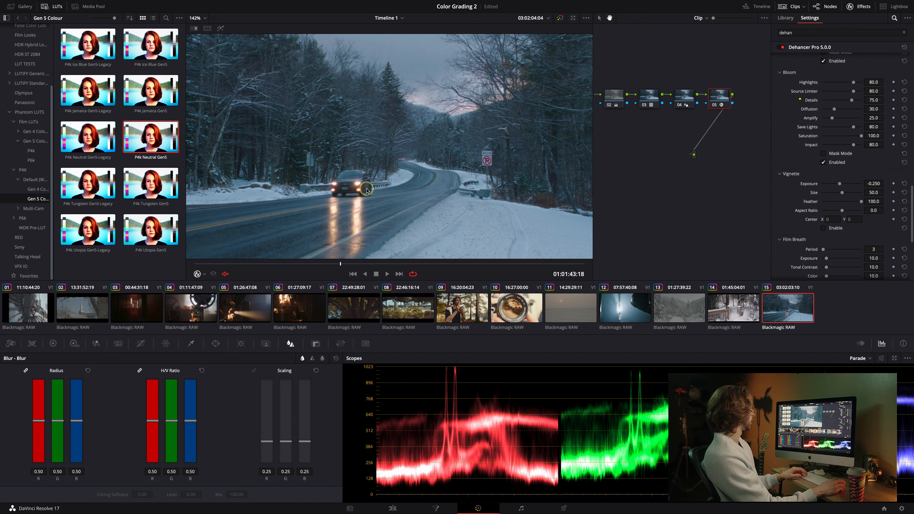
pyautogui.scroll(2, 368, 190)
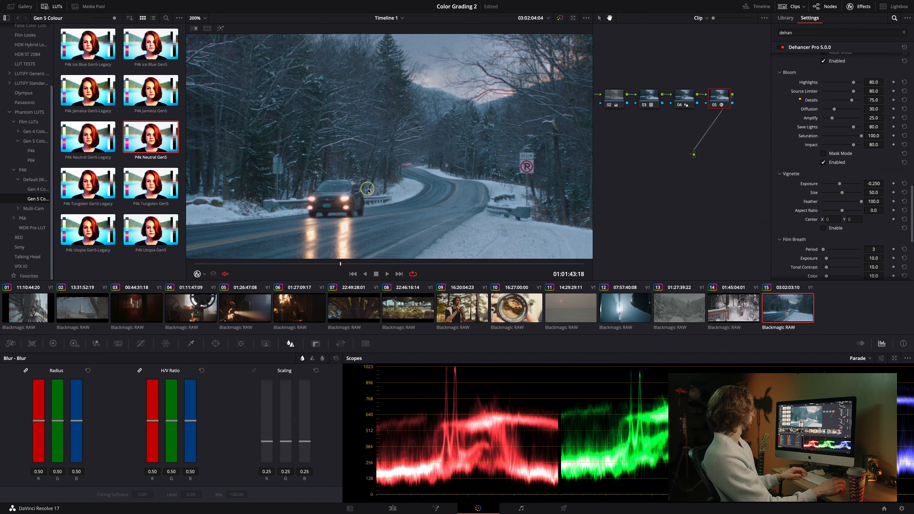
pyautogui.click(715, 105)
pyautogui.click(714, 105)
pyautogui.click(715, 105)
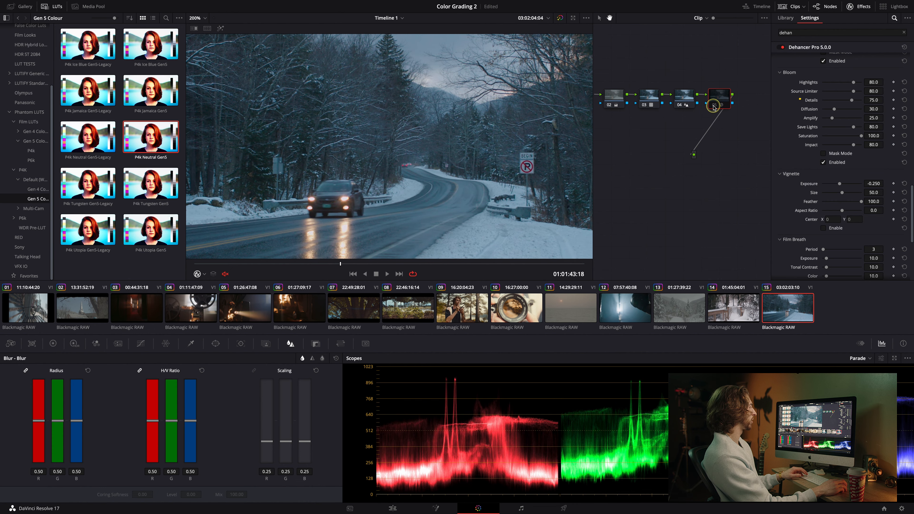
pyautogui.click(714, 106)
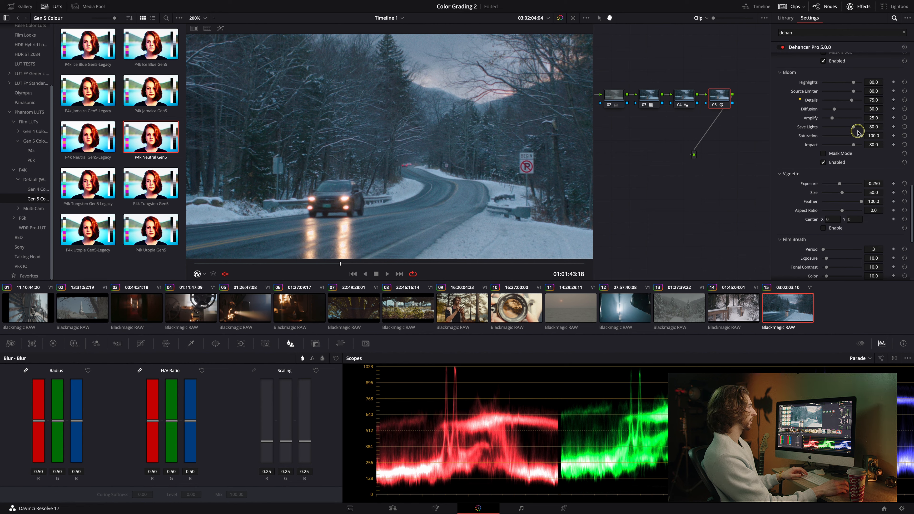
# Set Bloom Save Lights to about 89.9 and review the Vignette, Film Breath and Gate Weave settings.
pyautogui.scroll(-2, 839, 201)
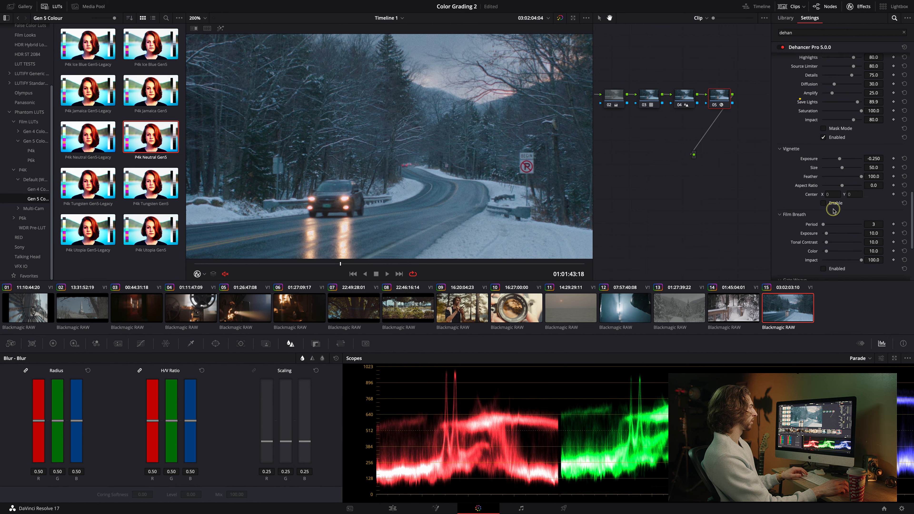
pyautogui.scroll(-5, 834, 210)
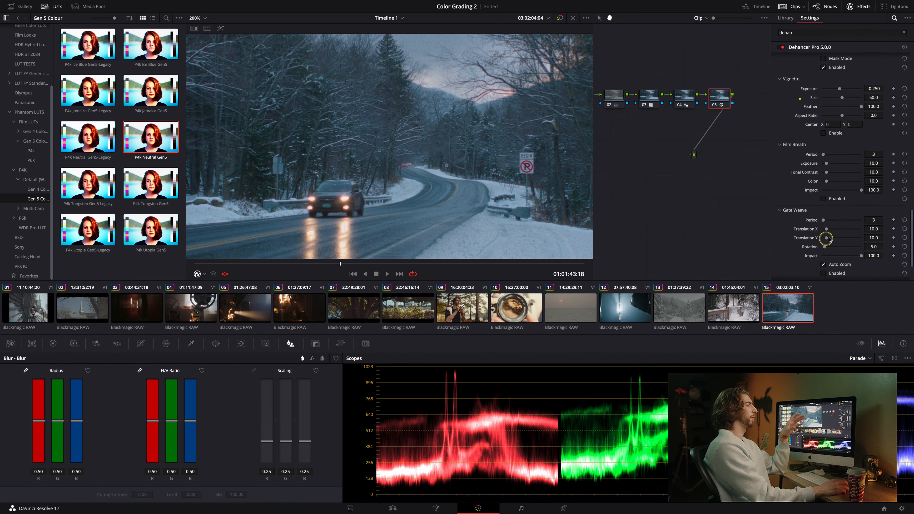
pyautogui.scroll(-3, 430, 151)
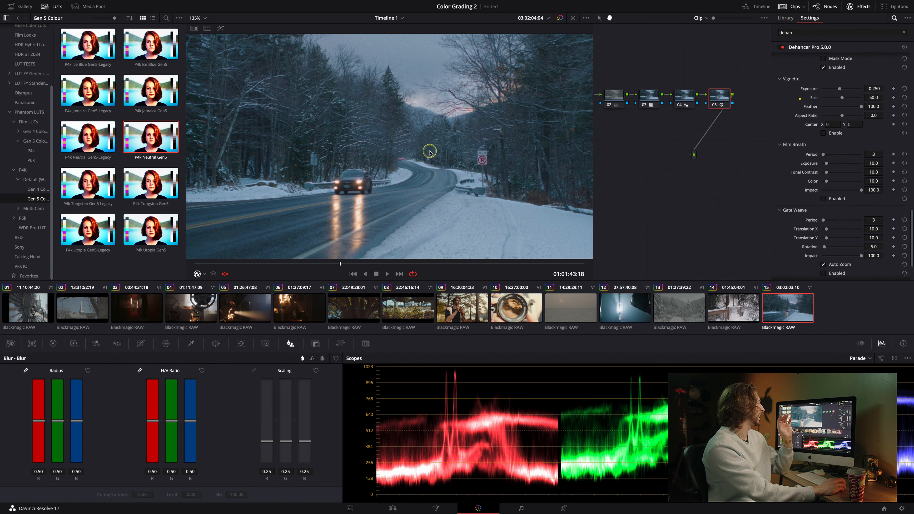